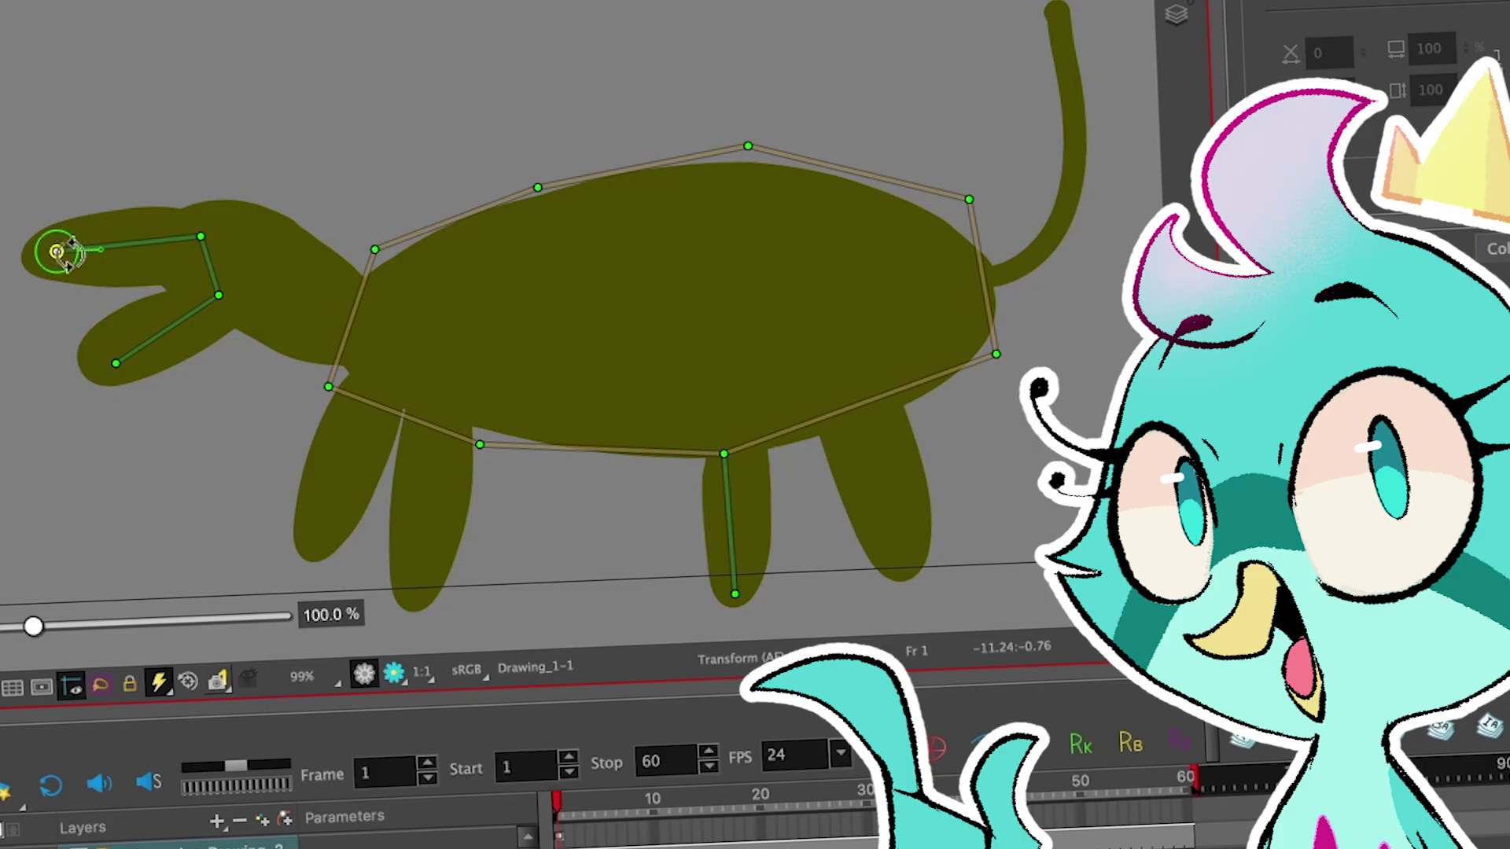
Pose the four-legged creature by moving the deformation points on its lower jaw and along its upper back
left_click(310, 435)
left_click_drag(120, 363, 136, 383)
left_click_drag(375, 250, 370, 243)
left_click_drag(539, 188, 536, 168)
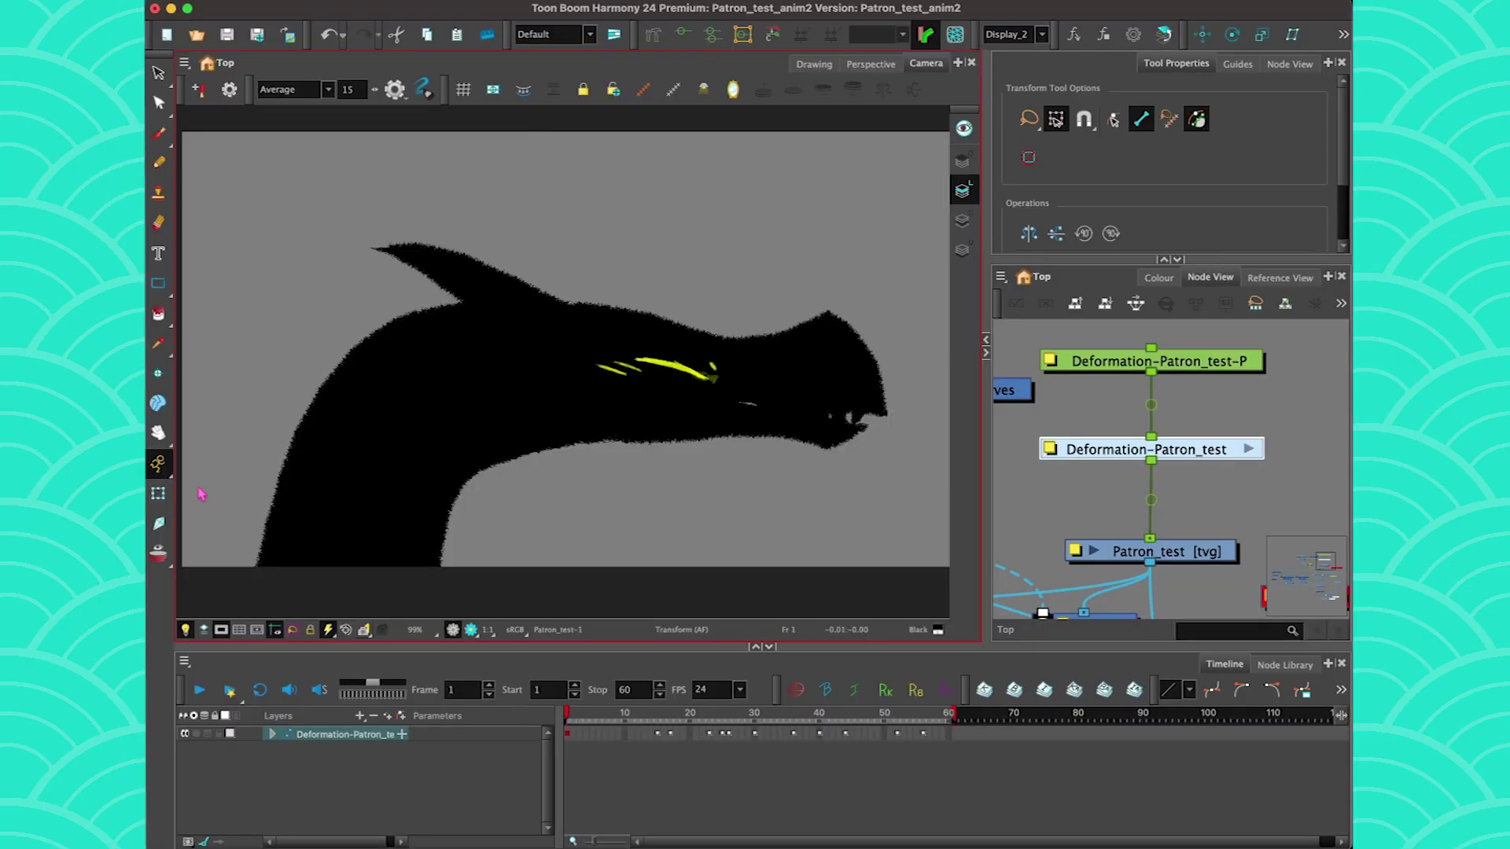
Pose the dragon head with its existing deformation controls, raising the upper jaw, lowering the lower jaw and bending the neck
key("ctrl+a")
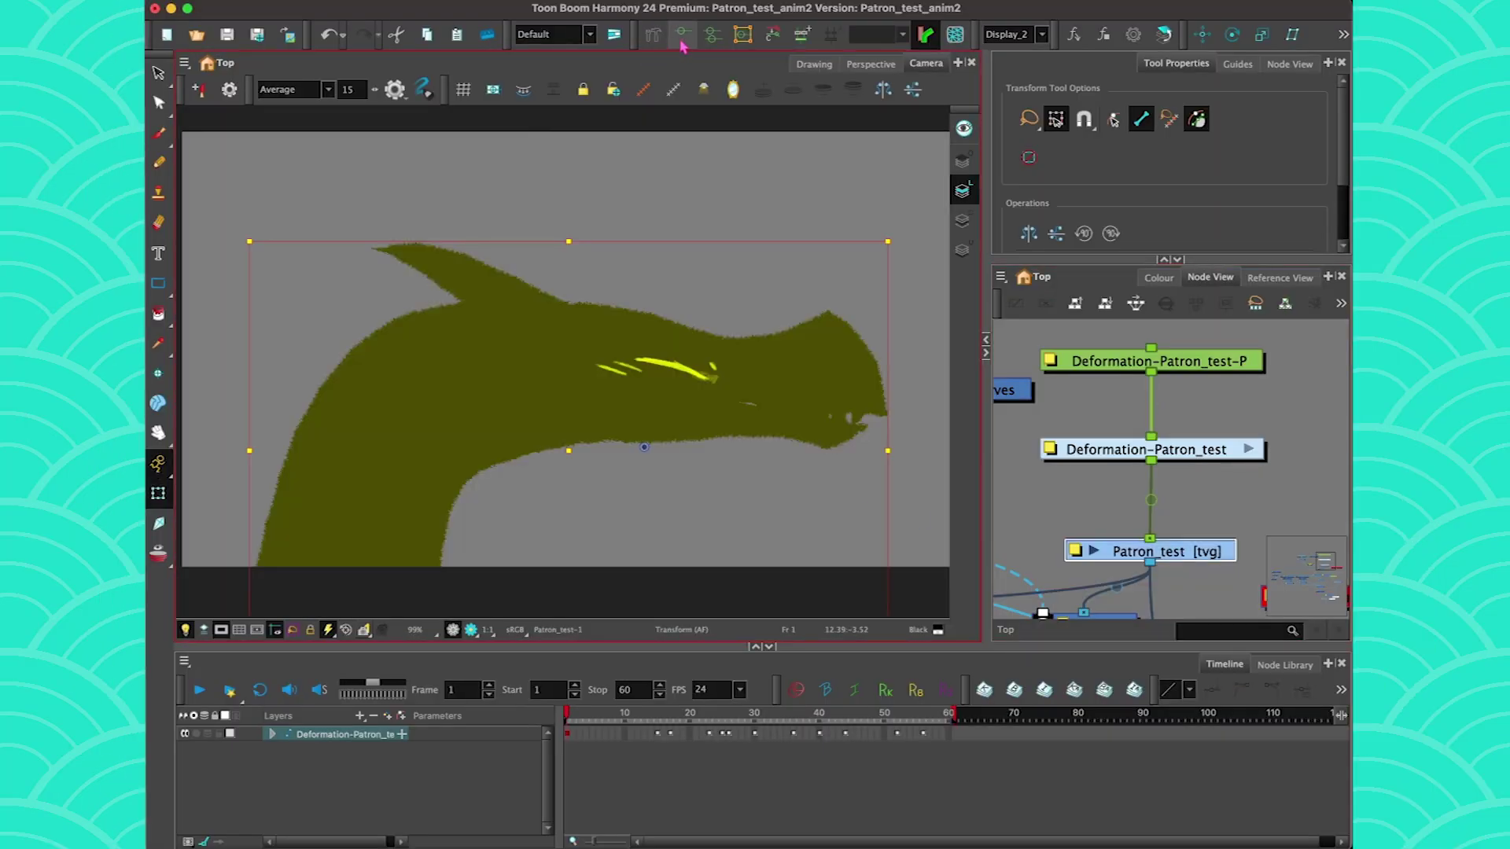
left_click(1051, 419)
left_click_drag(840, 372, 825, 303)
left_click_drag(817, 432, 798, 483)
mouse_move(828, 302)
left_mouse_down()
mouse_move(781, 210)
mouse_move(812, 281)
left_mouse_up()
left_click_drag(413, 375, 429, 410)
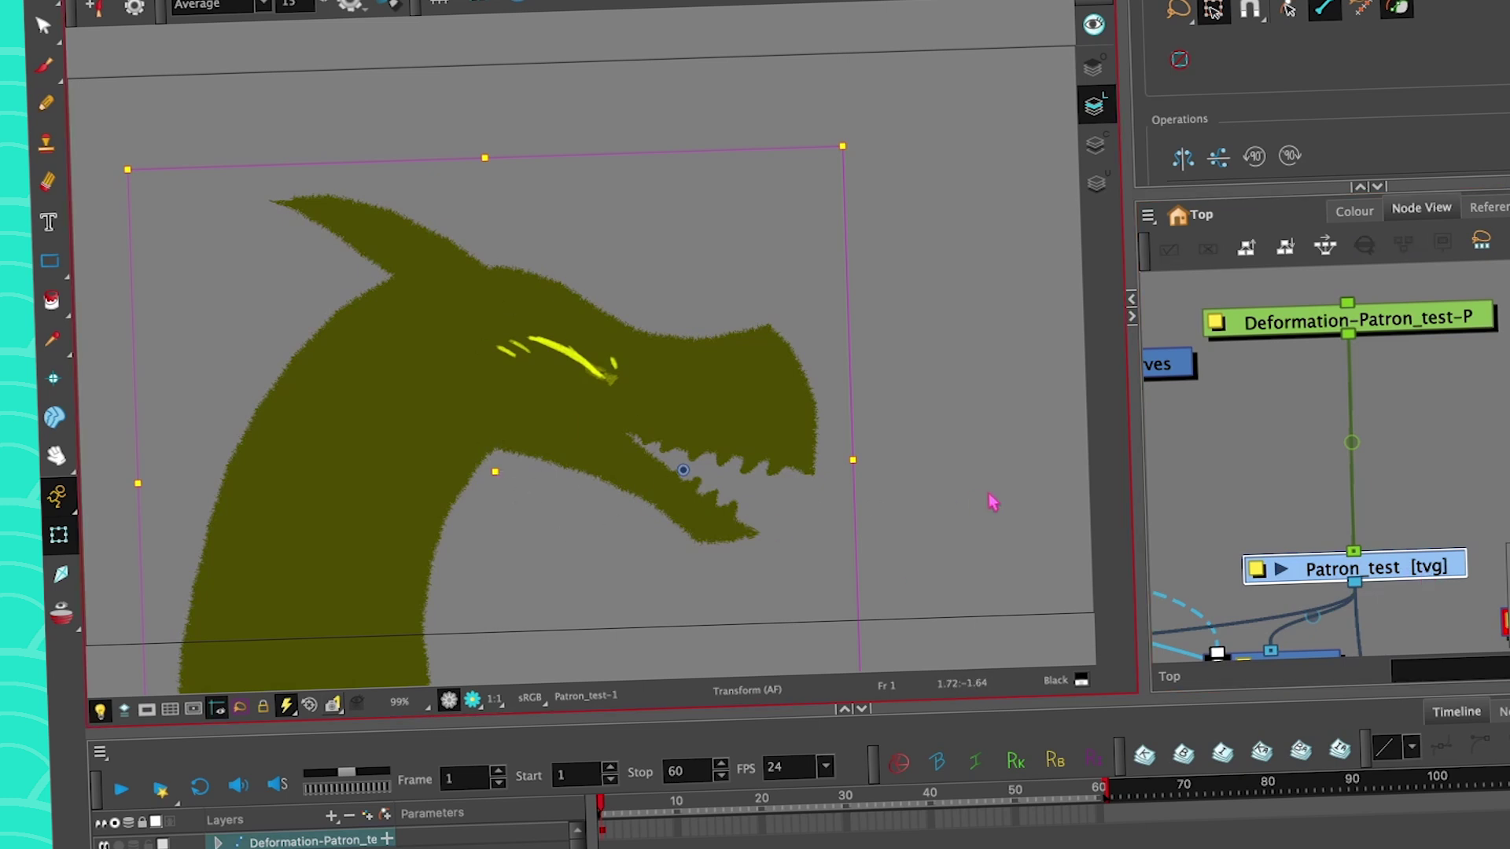
left_click(864, 467)
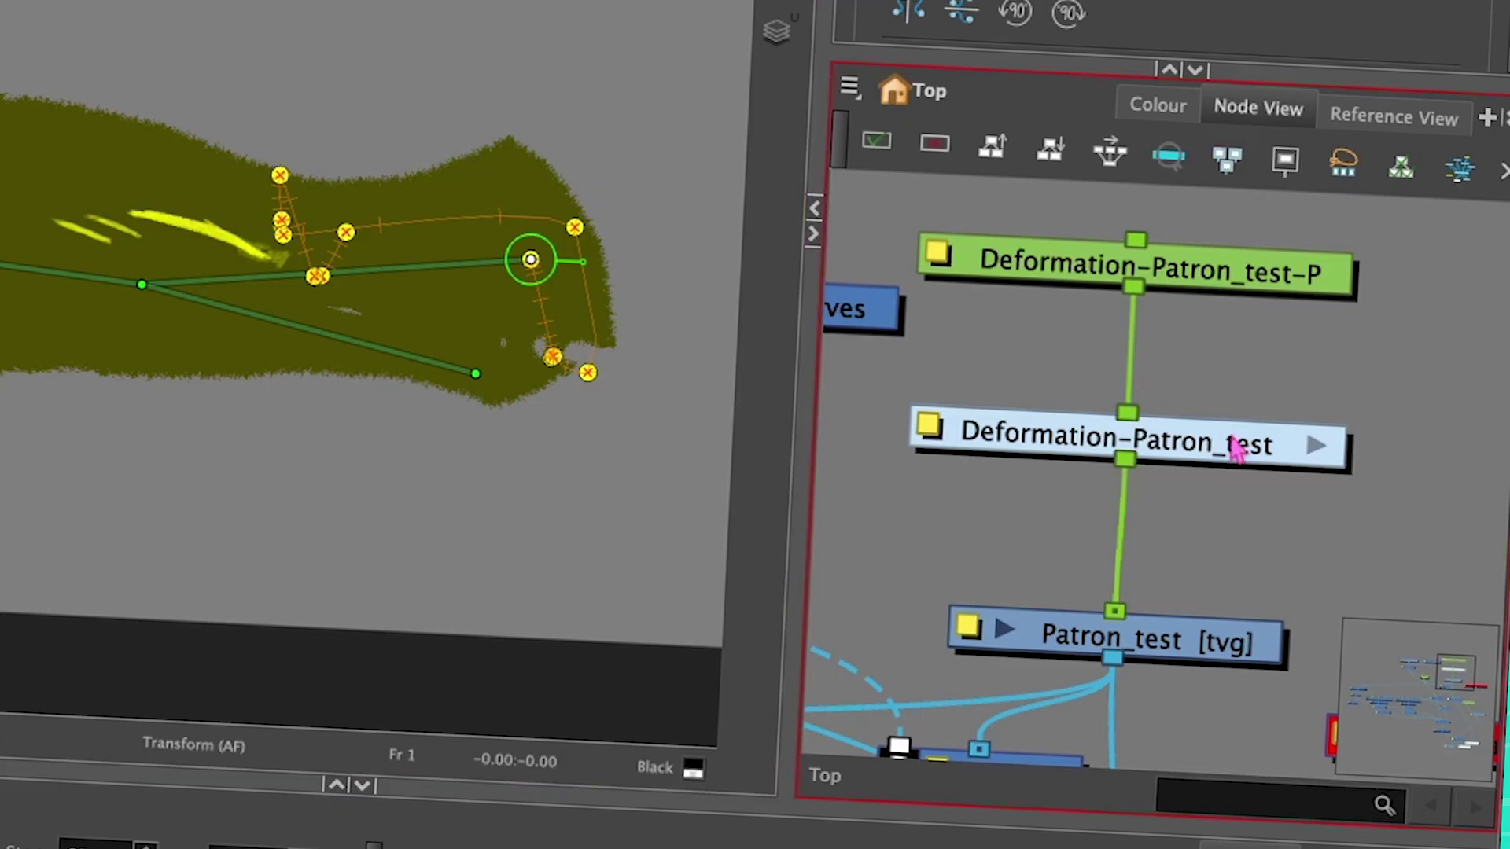
Detach the Deformation-Patron_test node from the connection above the drawing and select the Patron_test drawing
left_click_drag(926, 450, 988, 443)
left_click(1013, 494)
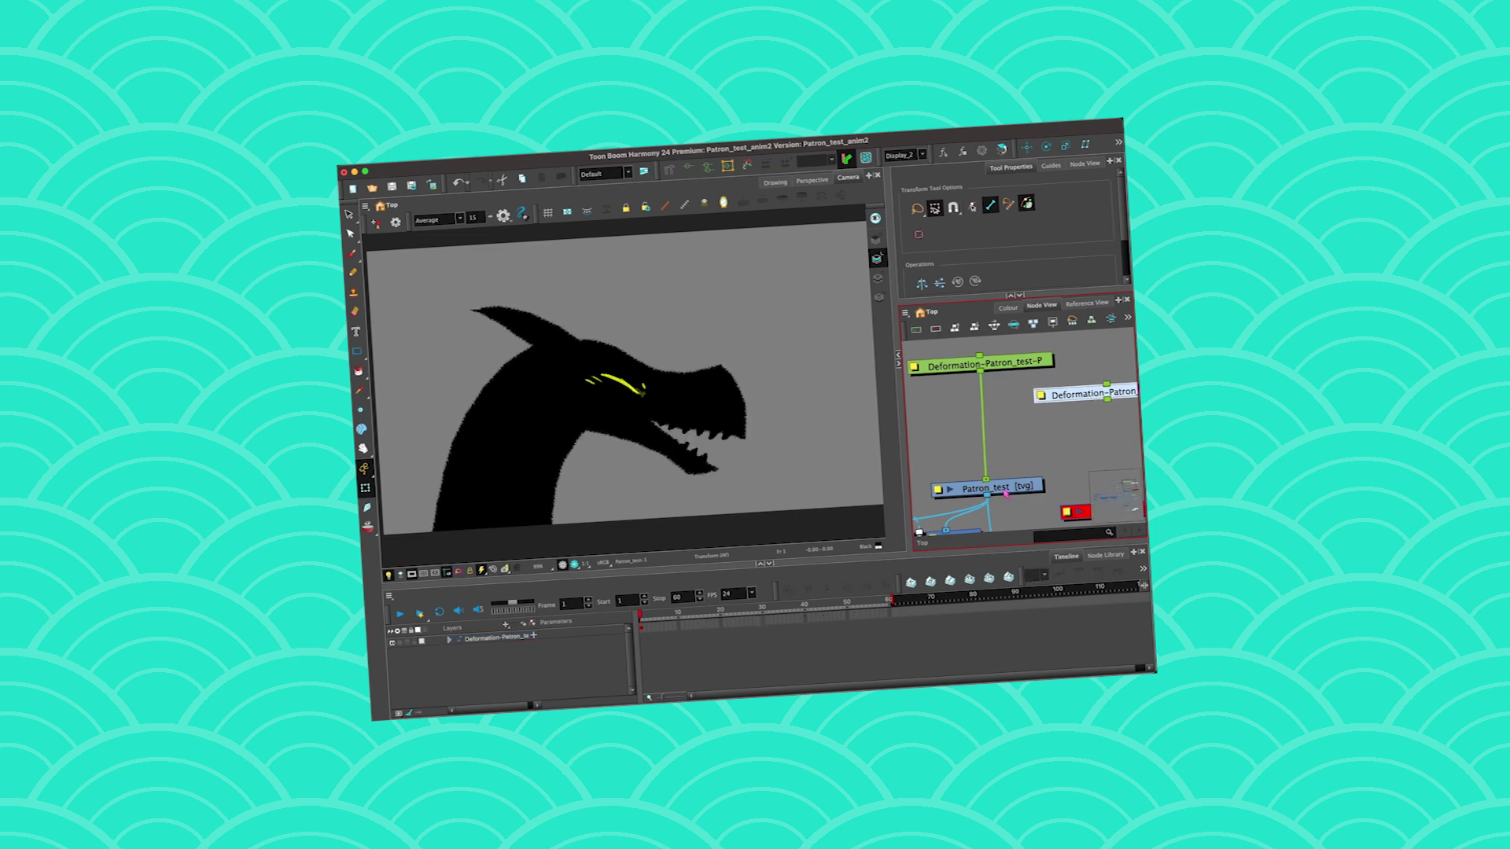
left_click(1006, 493)
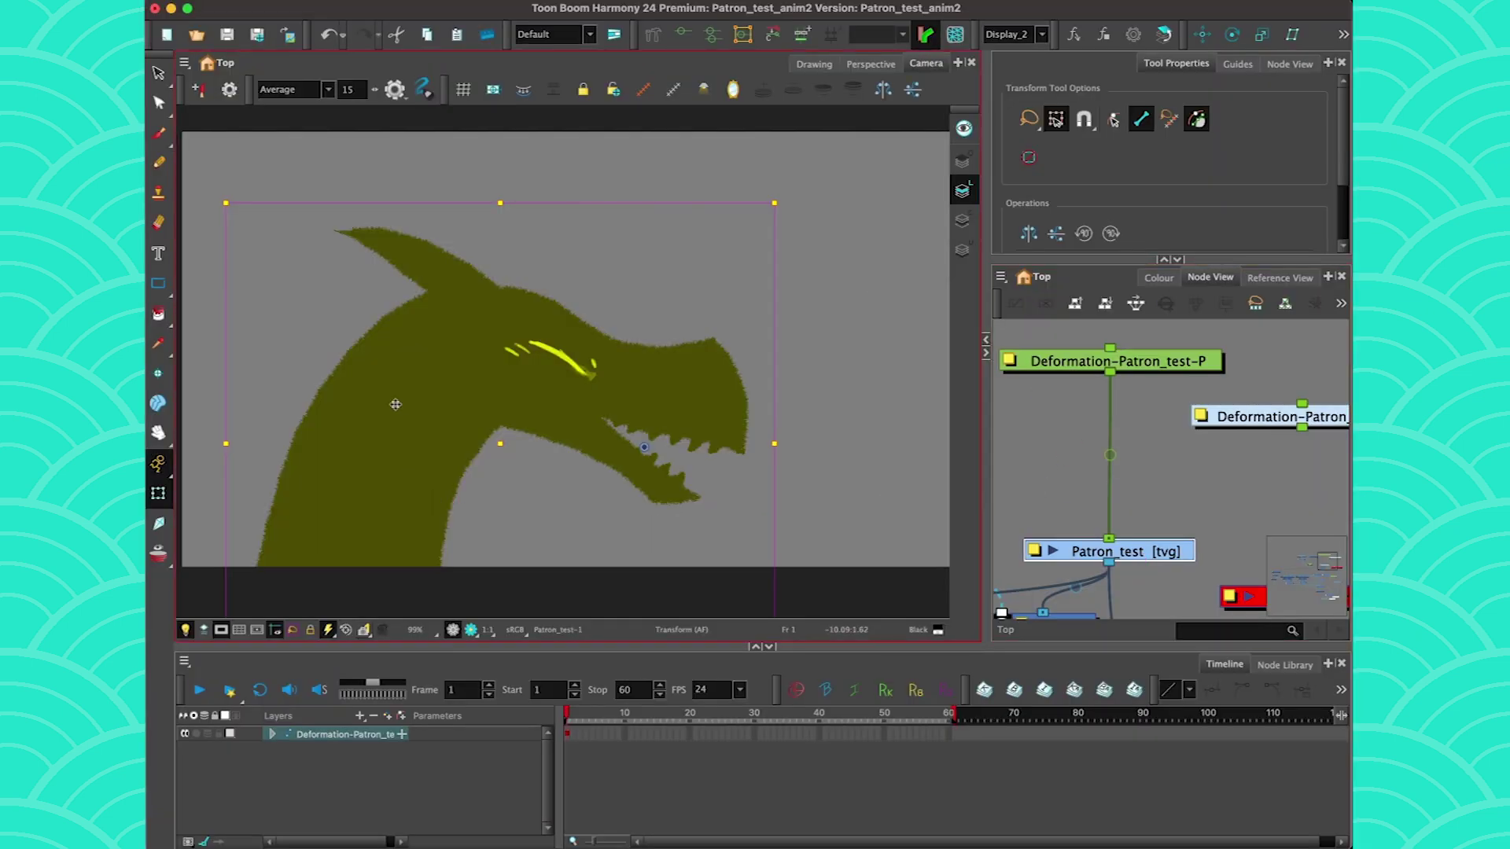
Rig the drawing with a bone chain from the neck base through the head to the snout, plus a branch into the lower jaw
left_click(653, 36)
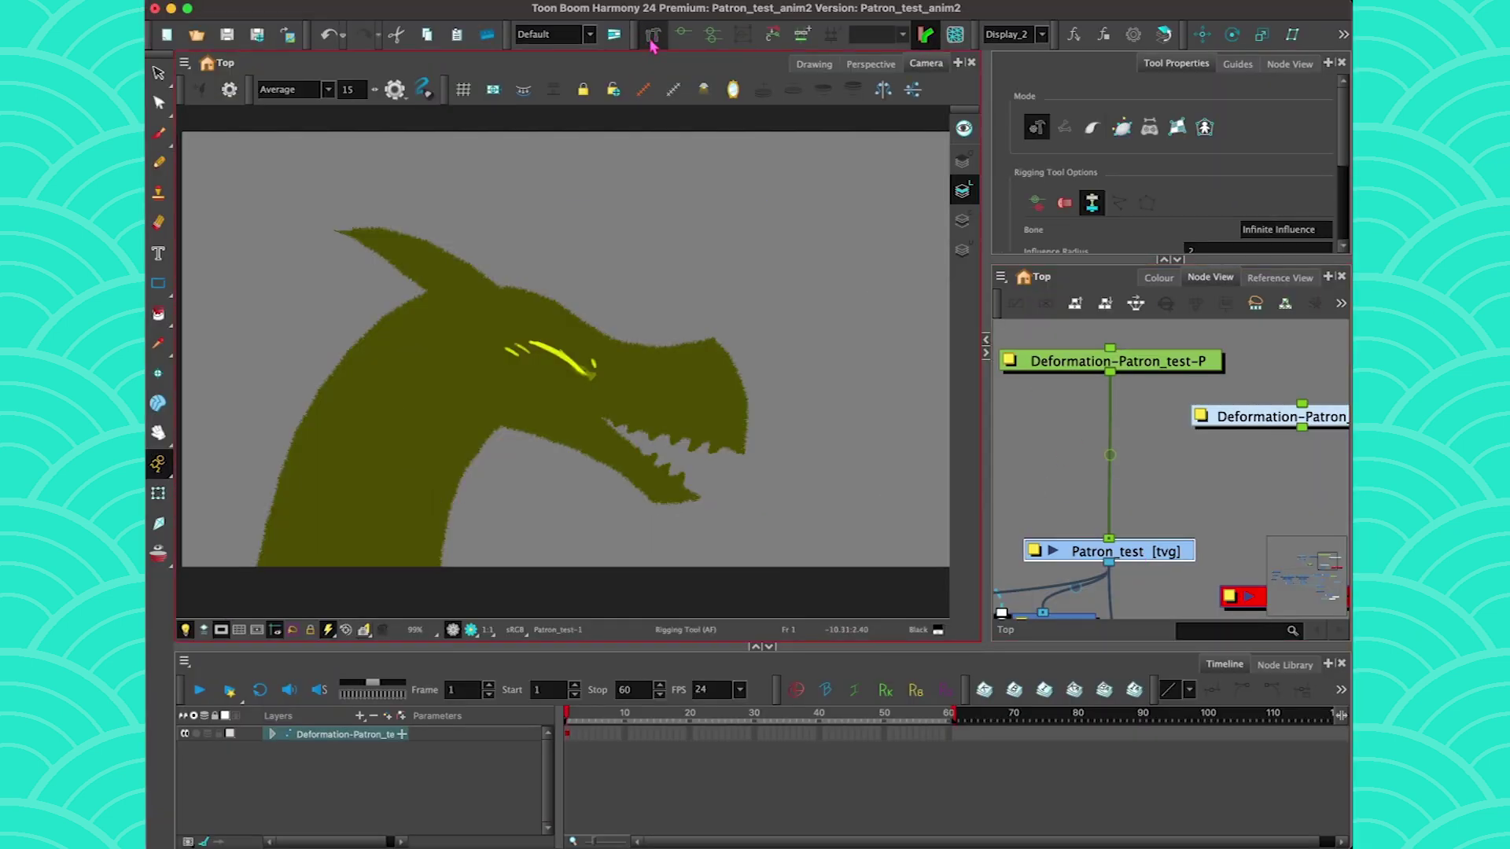
left_click(1068, 132)
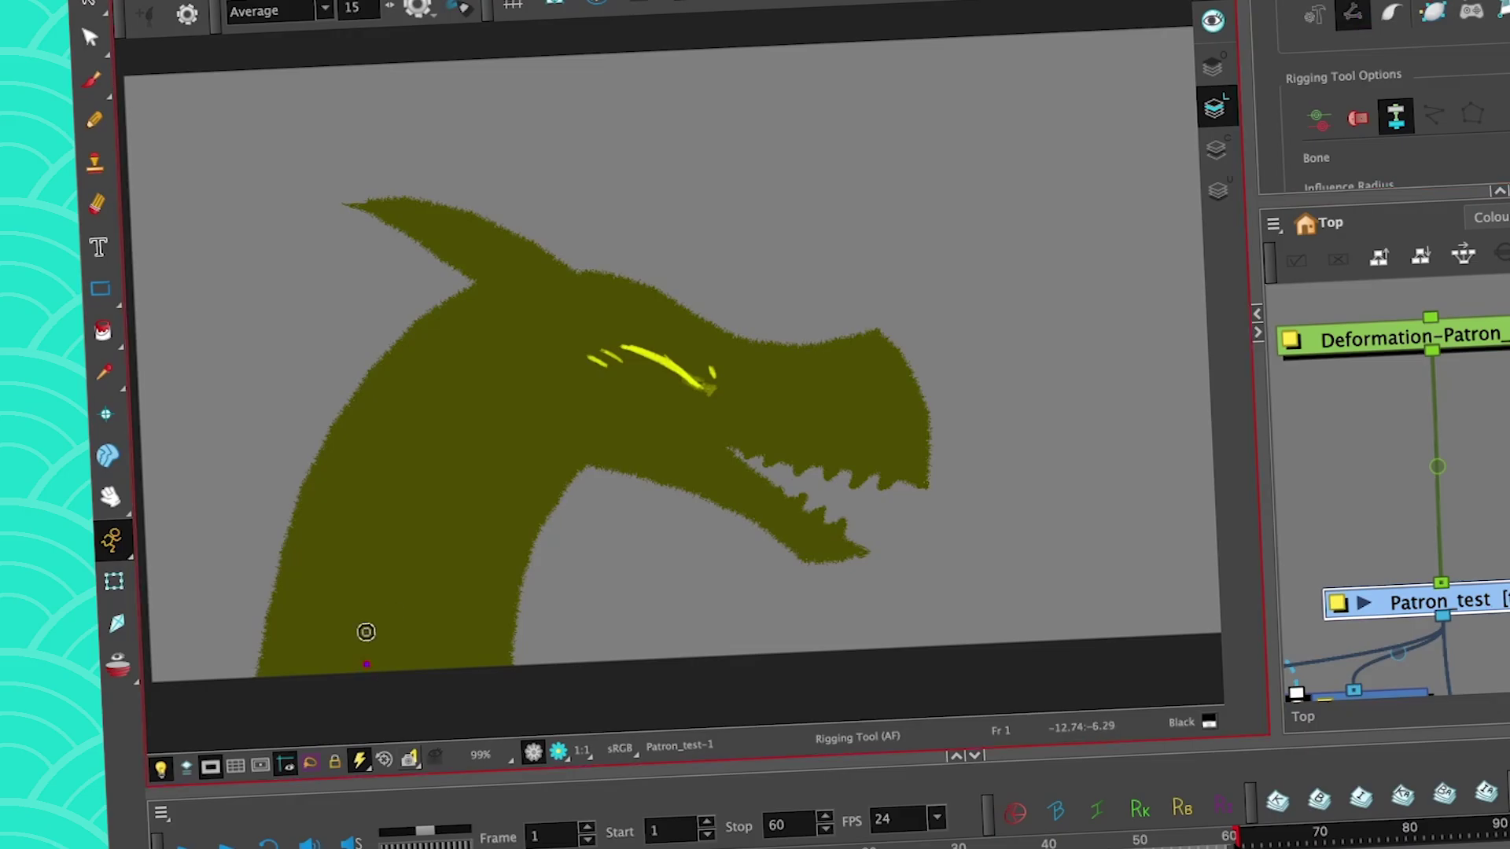
left_click(423, 481)
left_click(542, 358)
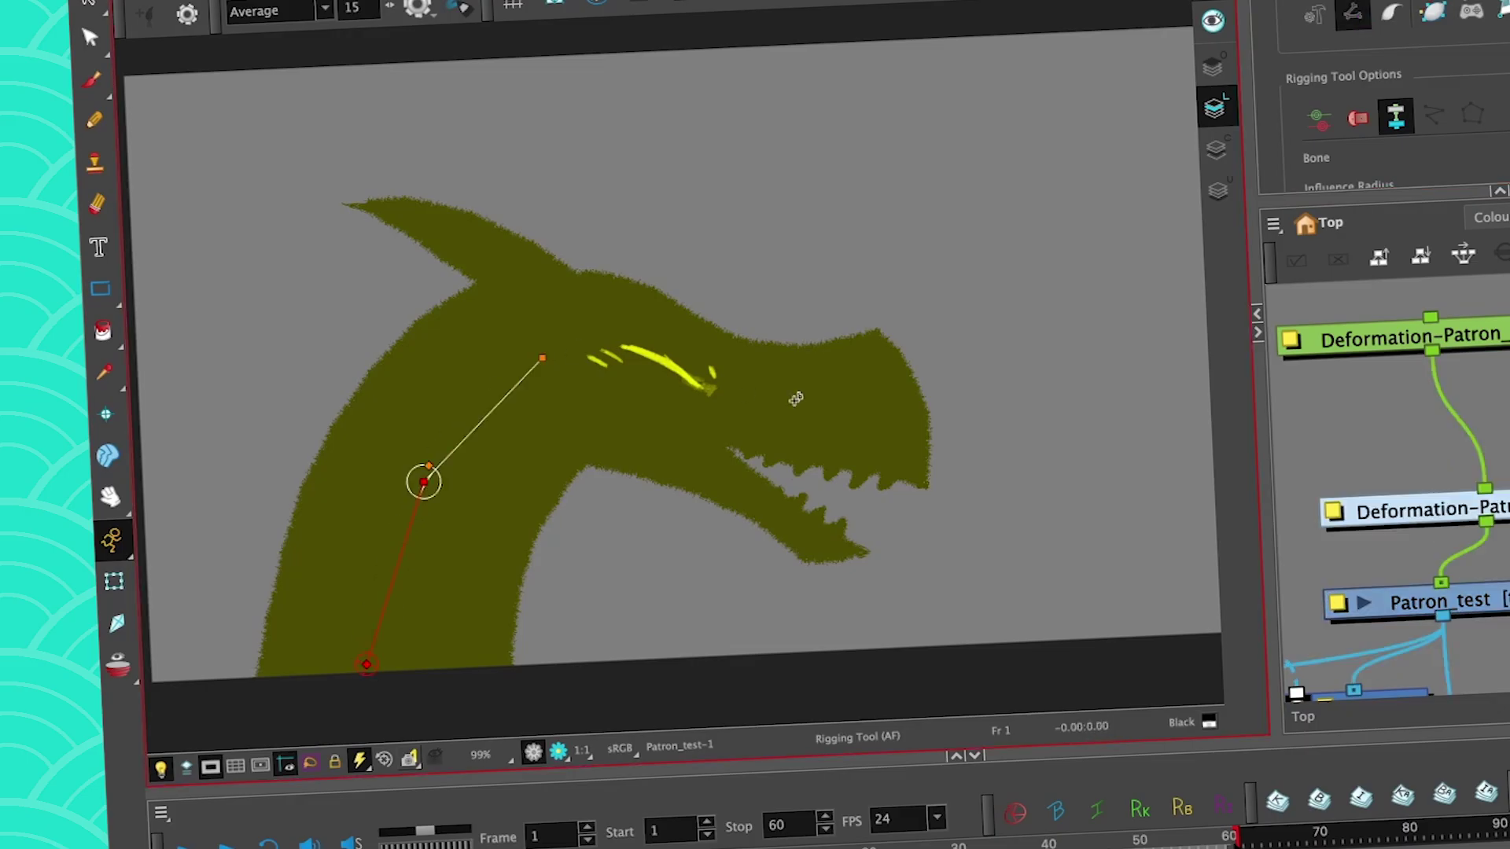
left_click(860, 425)
left_click(541, 358)
left_click(799, 530)
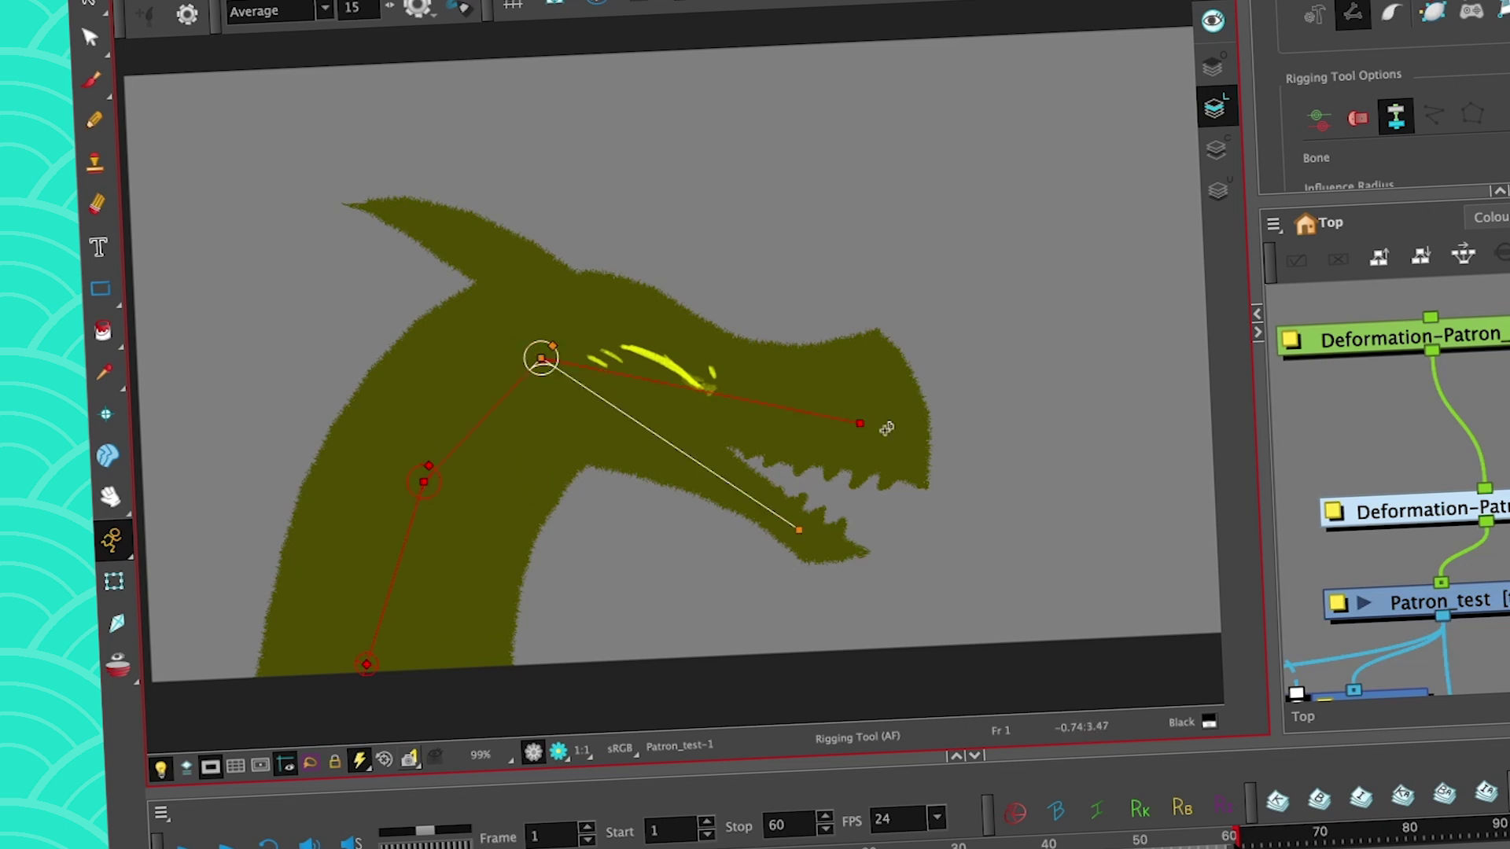
Test the bone rig by swinging the upper jaw up and the lower jaw down, and delete its deformation node
left_click(132, 586)
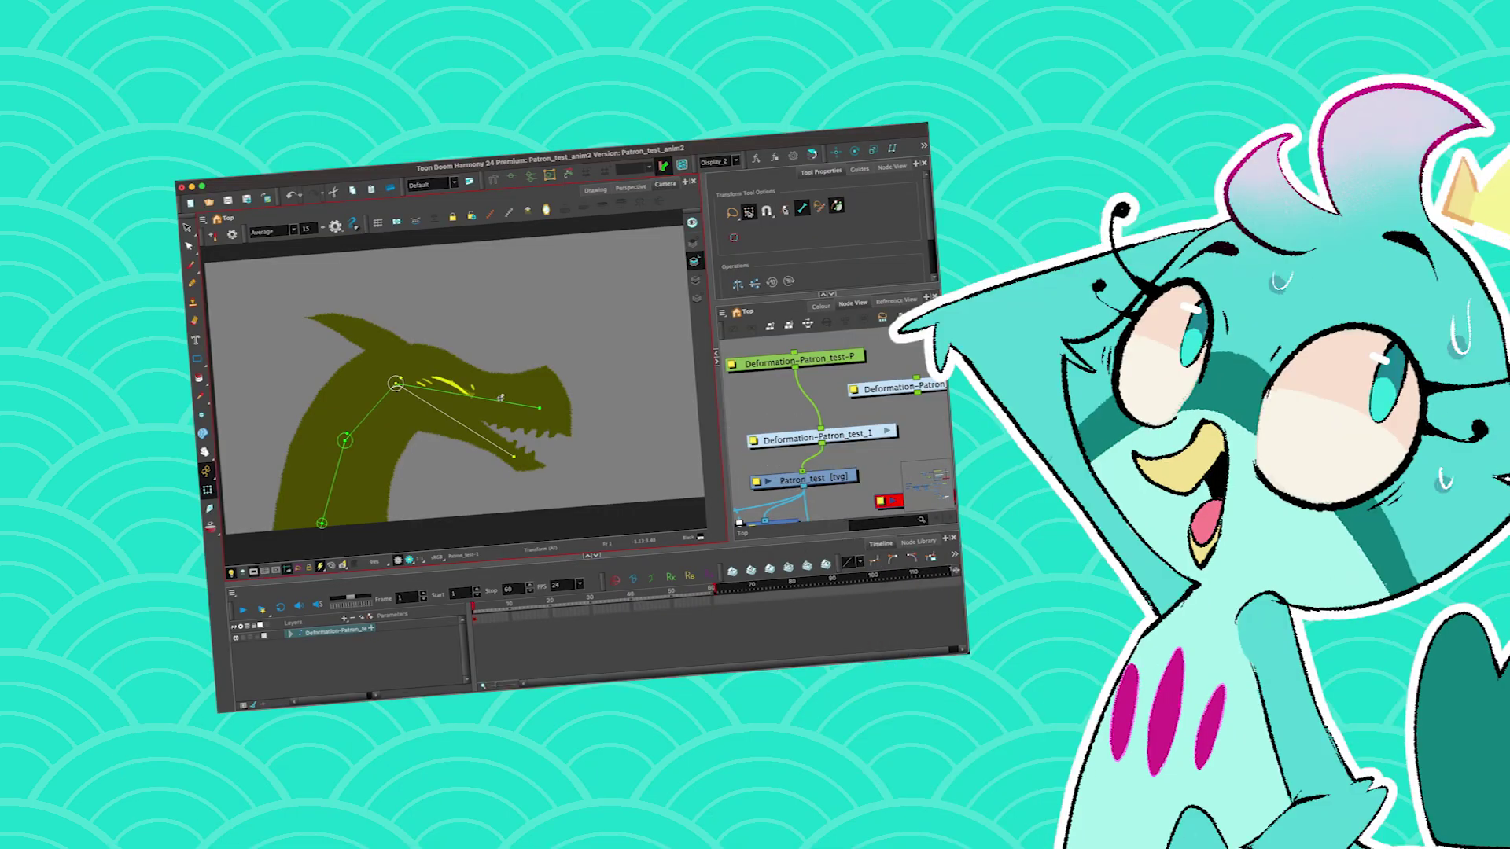
left_click(193, 268)
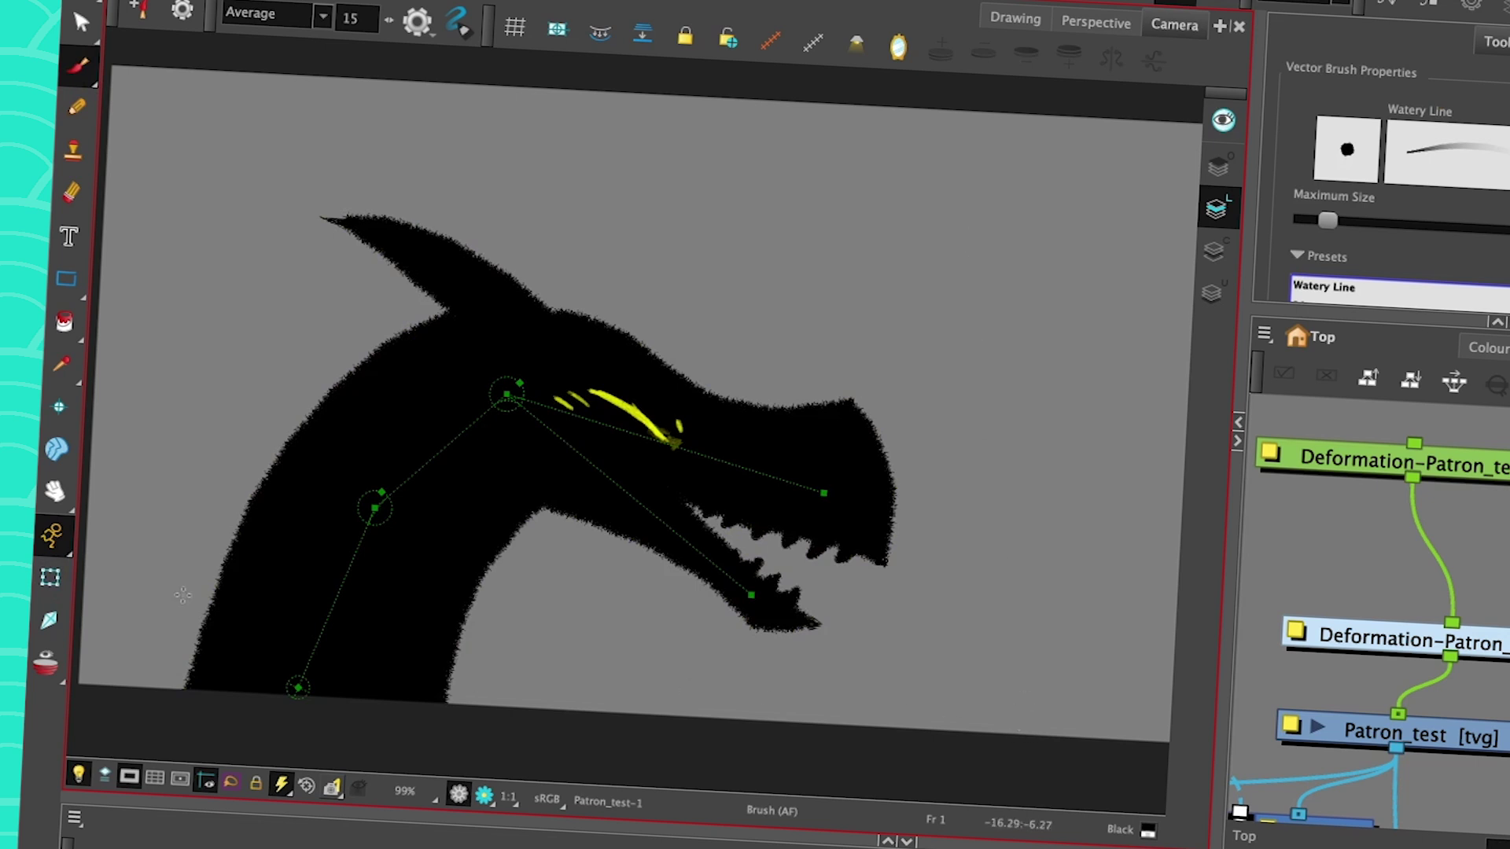
key("super+z")
left_click(4, 722)
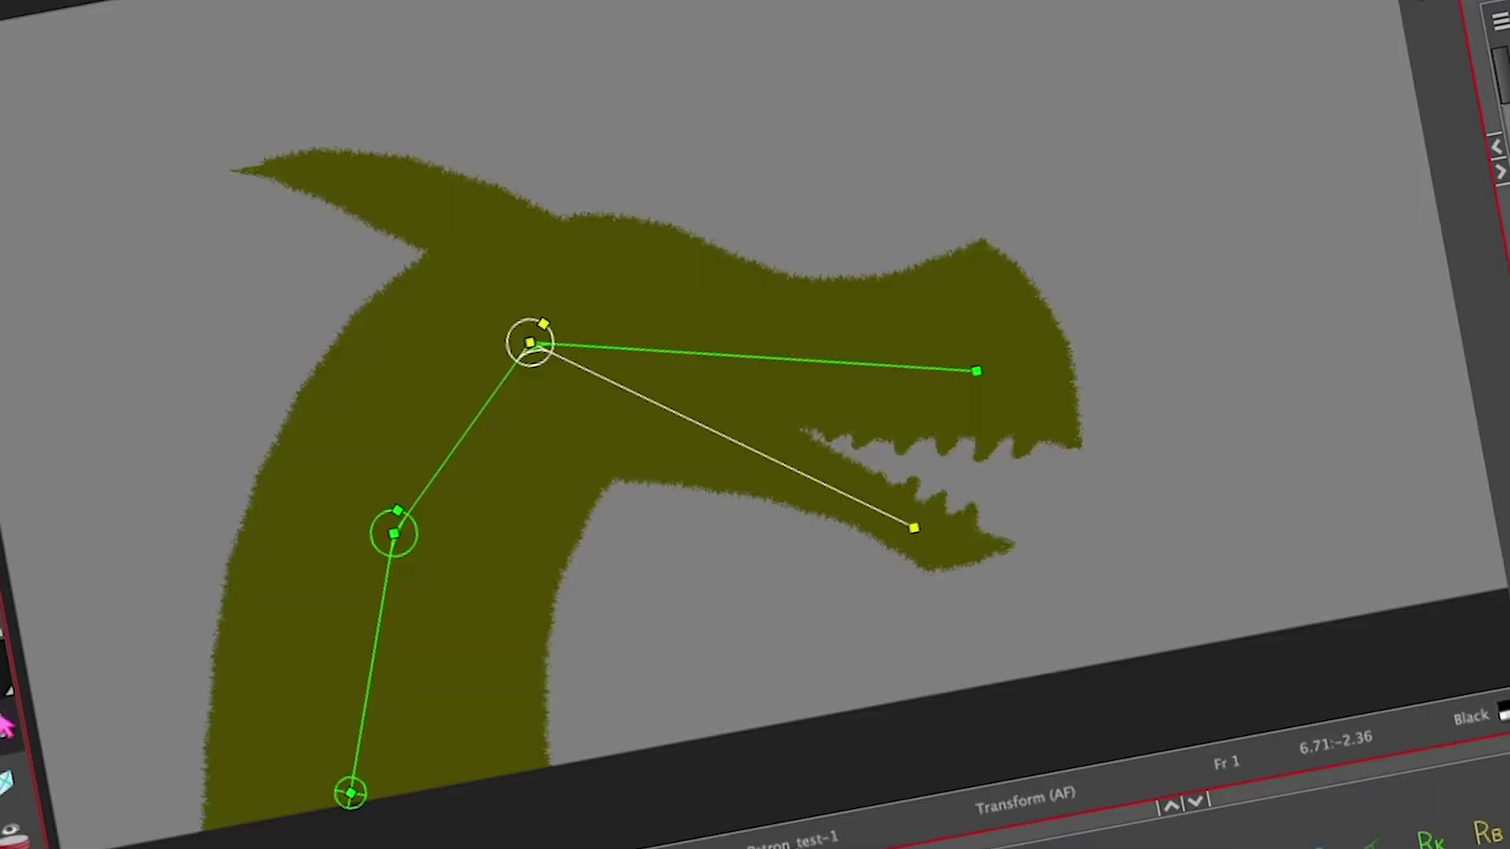
left_click_drag(975, 370, 964, 225)
left_click_drag(913, 527, 827, 655)
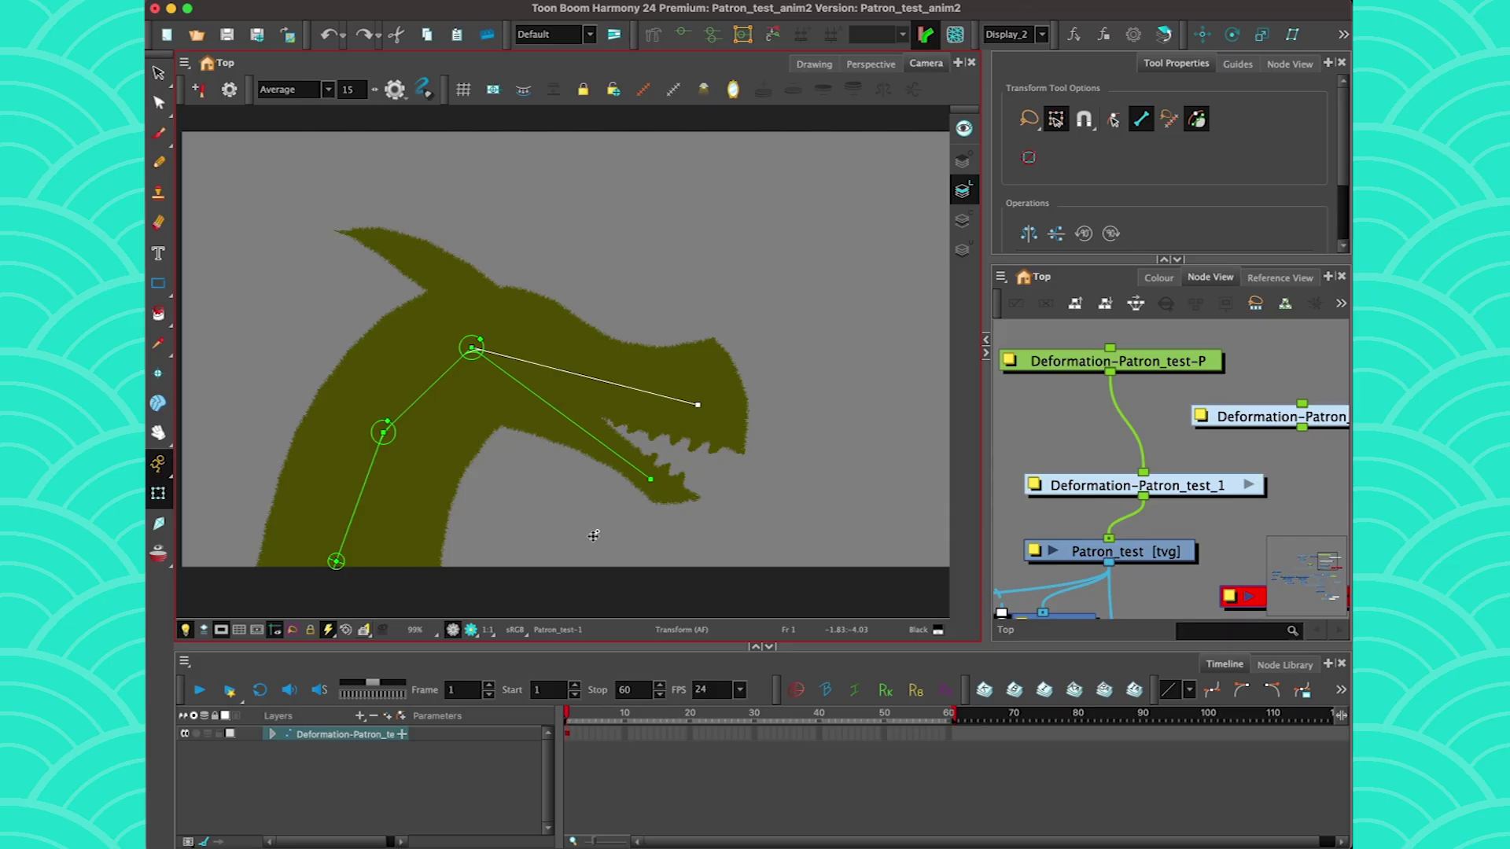
left_click(1169, 491)
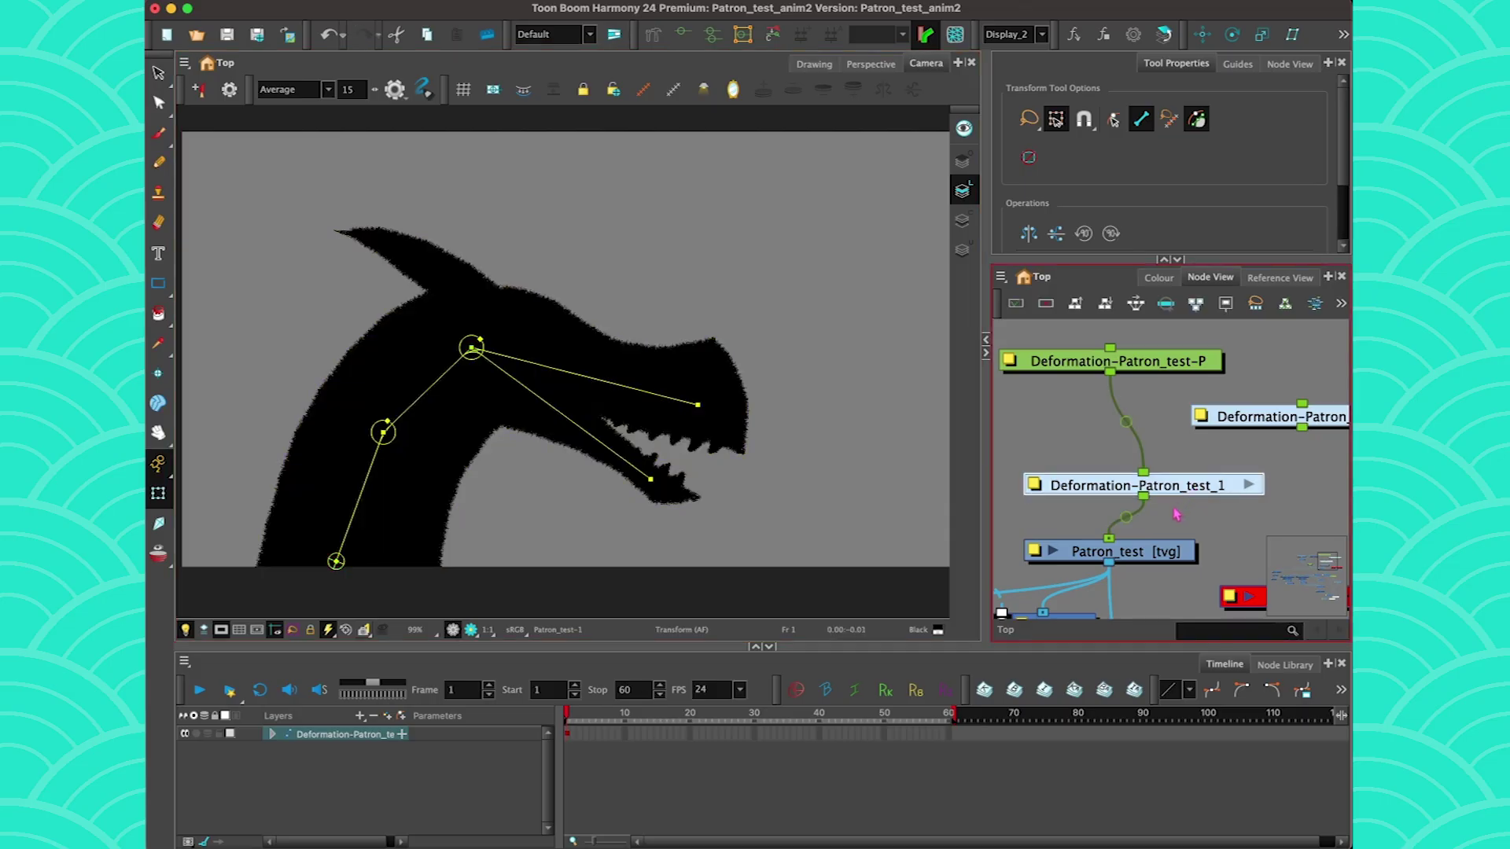
key("Delete")
Place envelope deformation points with the Rigging tool from the snout over the head to the neck base and the lower jaw
left_click(653, 35)
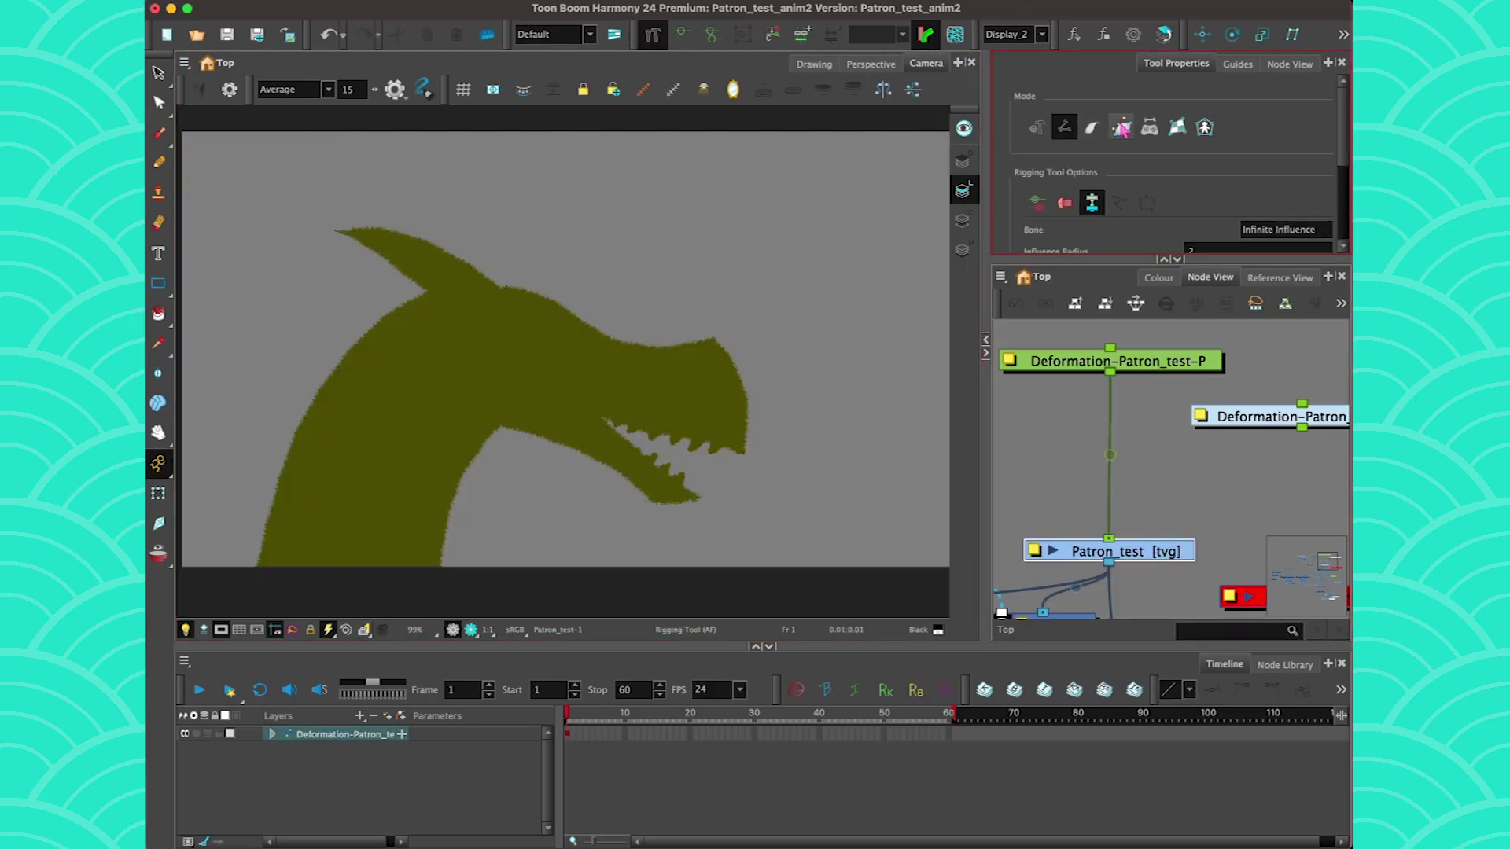
left_click(702, 393)
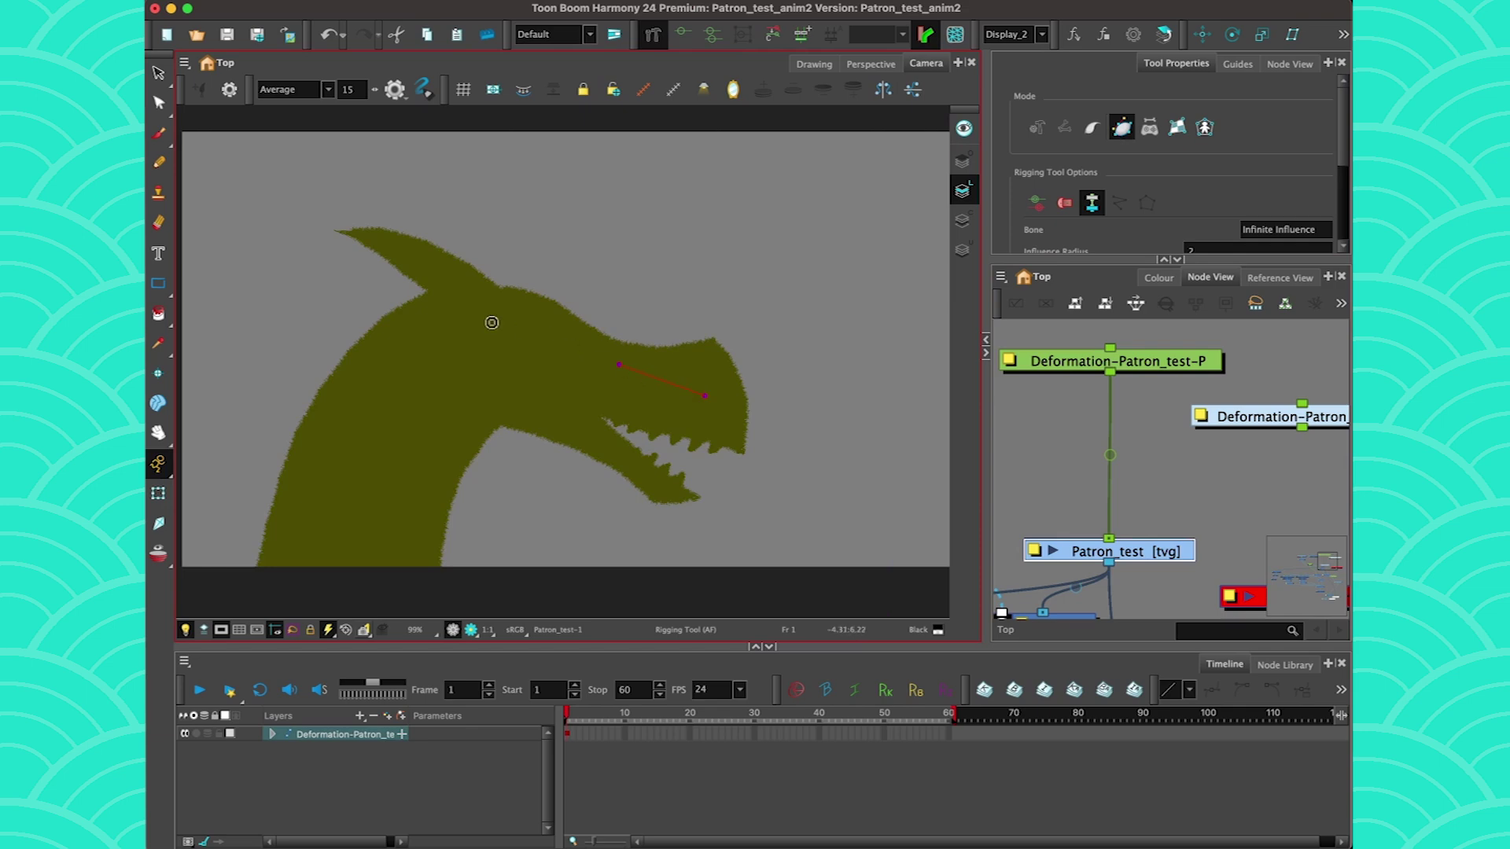
left_click(447, 336)
left_click(346, 550)
left_click_drag(660, 486, 551, 409)
Test the envelope rig by moving the snout point up and the lower jaw point down with the Transform tool
left_click(158, 493)
left_click_drag(701, 399, 694, 308)
left_click_drag(660, 485, 625, 568)
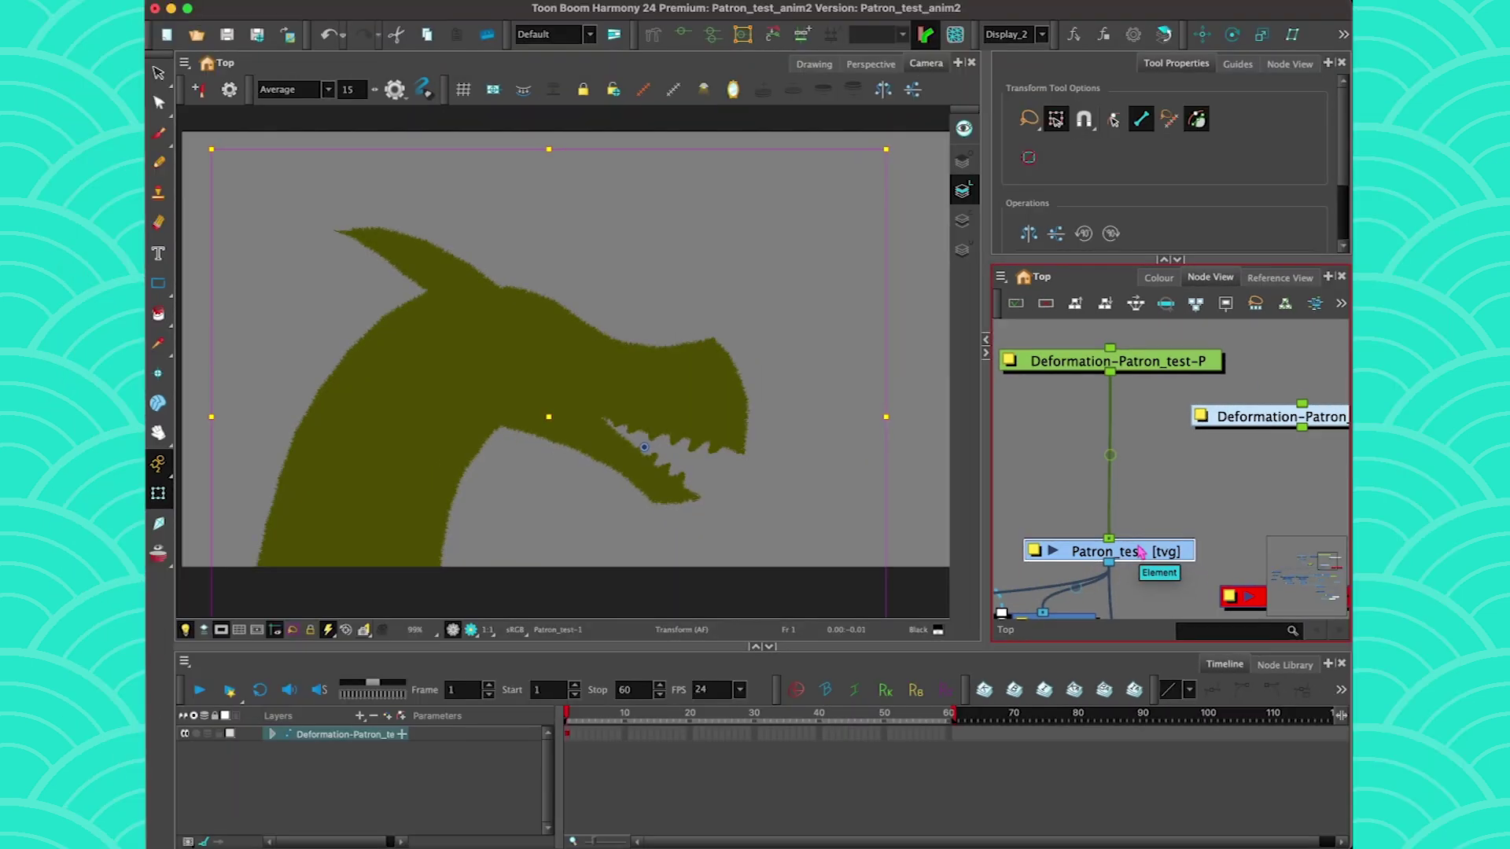
Set the Rigging tool to weighted deformation mode and enlarge the tool options area to show the bone and curve influence settings
left_click(653, 37)
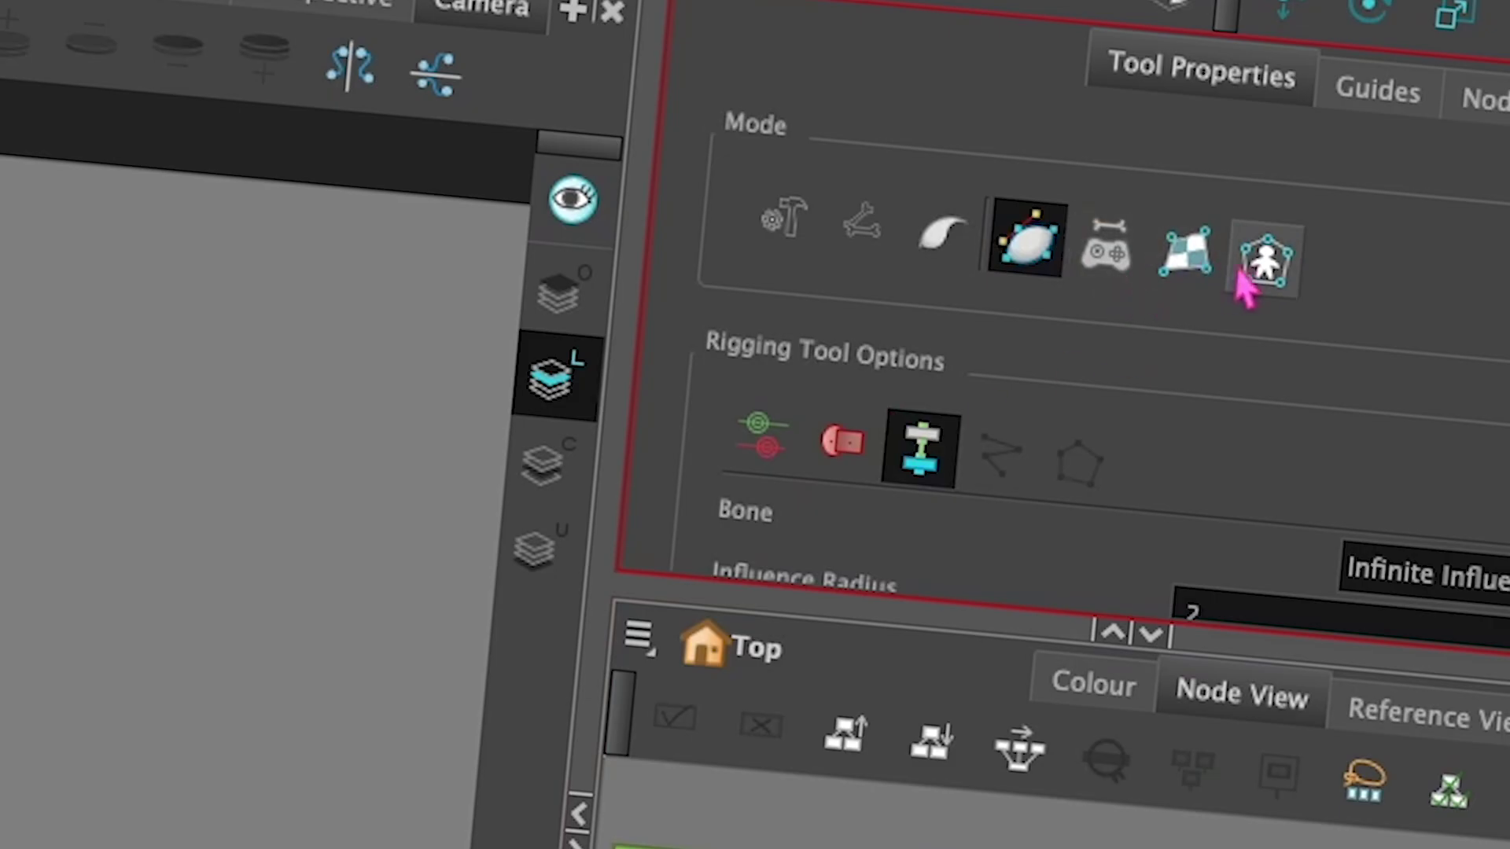
left_click(1264, 266)
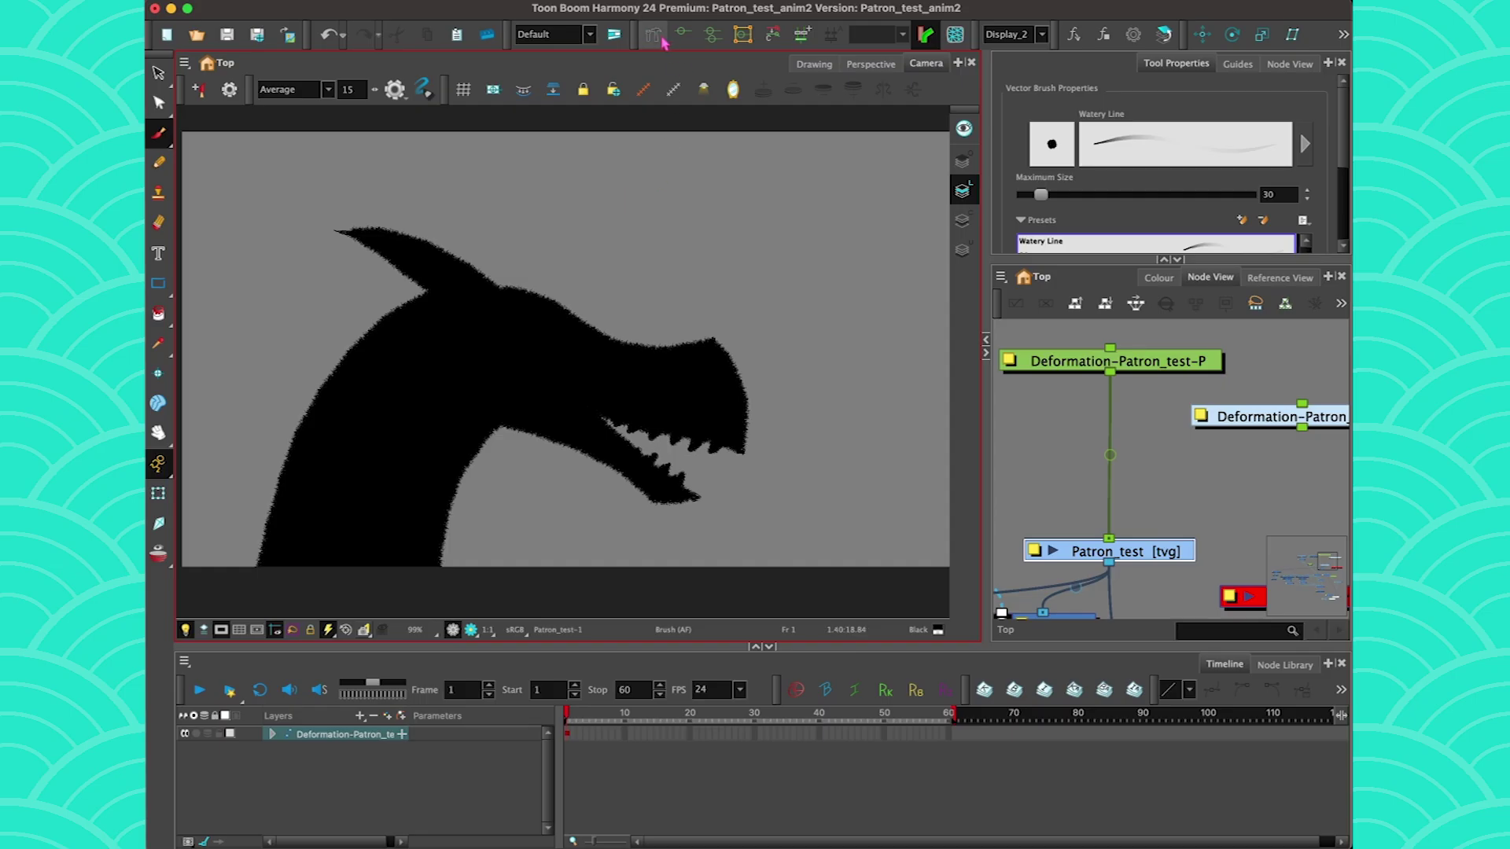
left_click(655, 36)
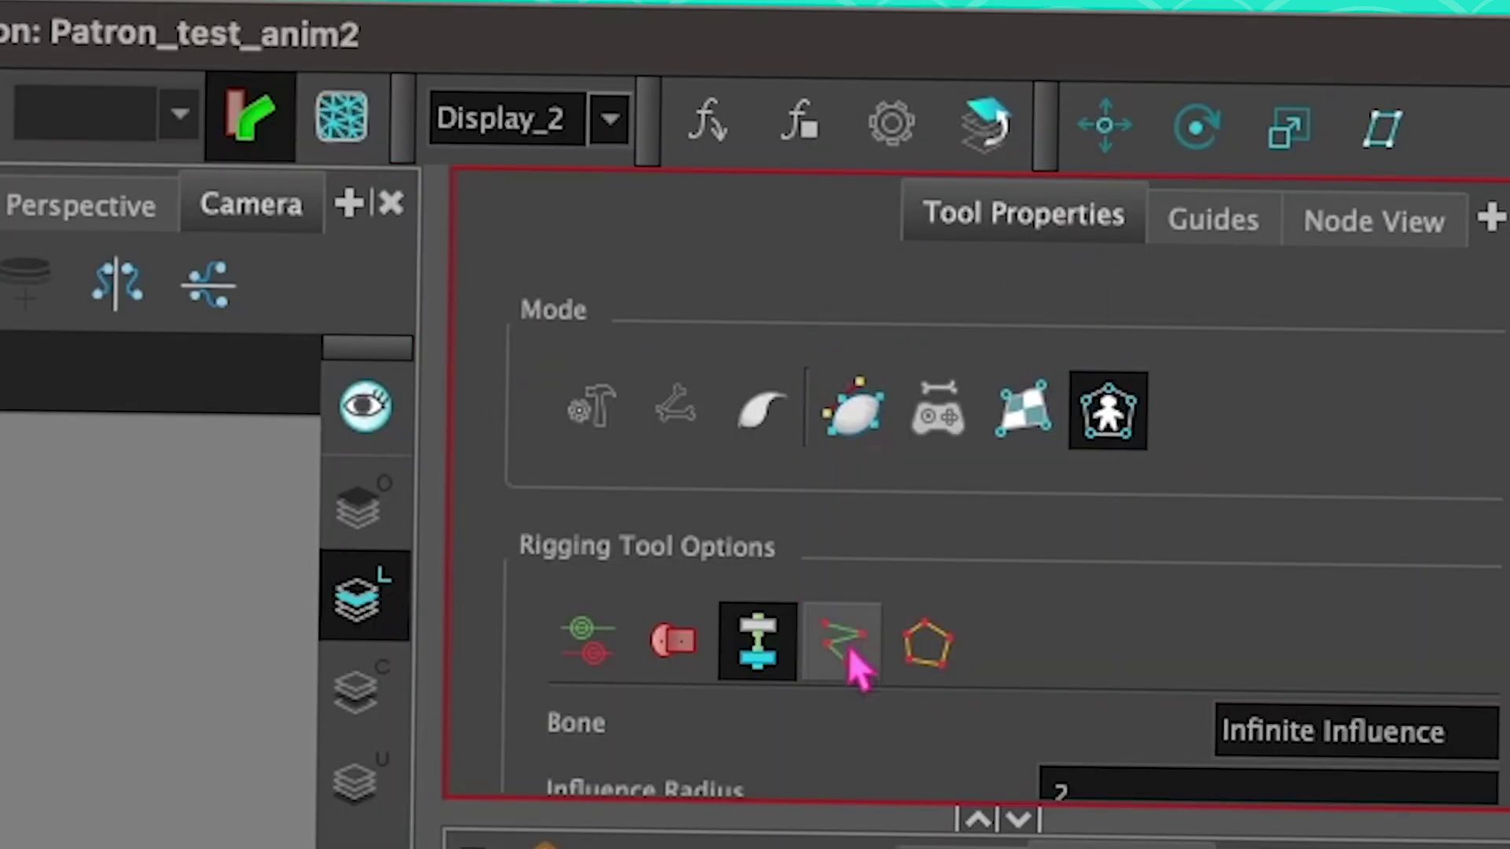
left_click_drag(840, 805, 853, 848)
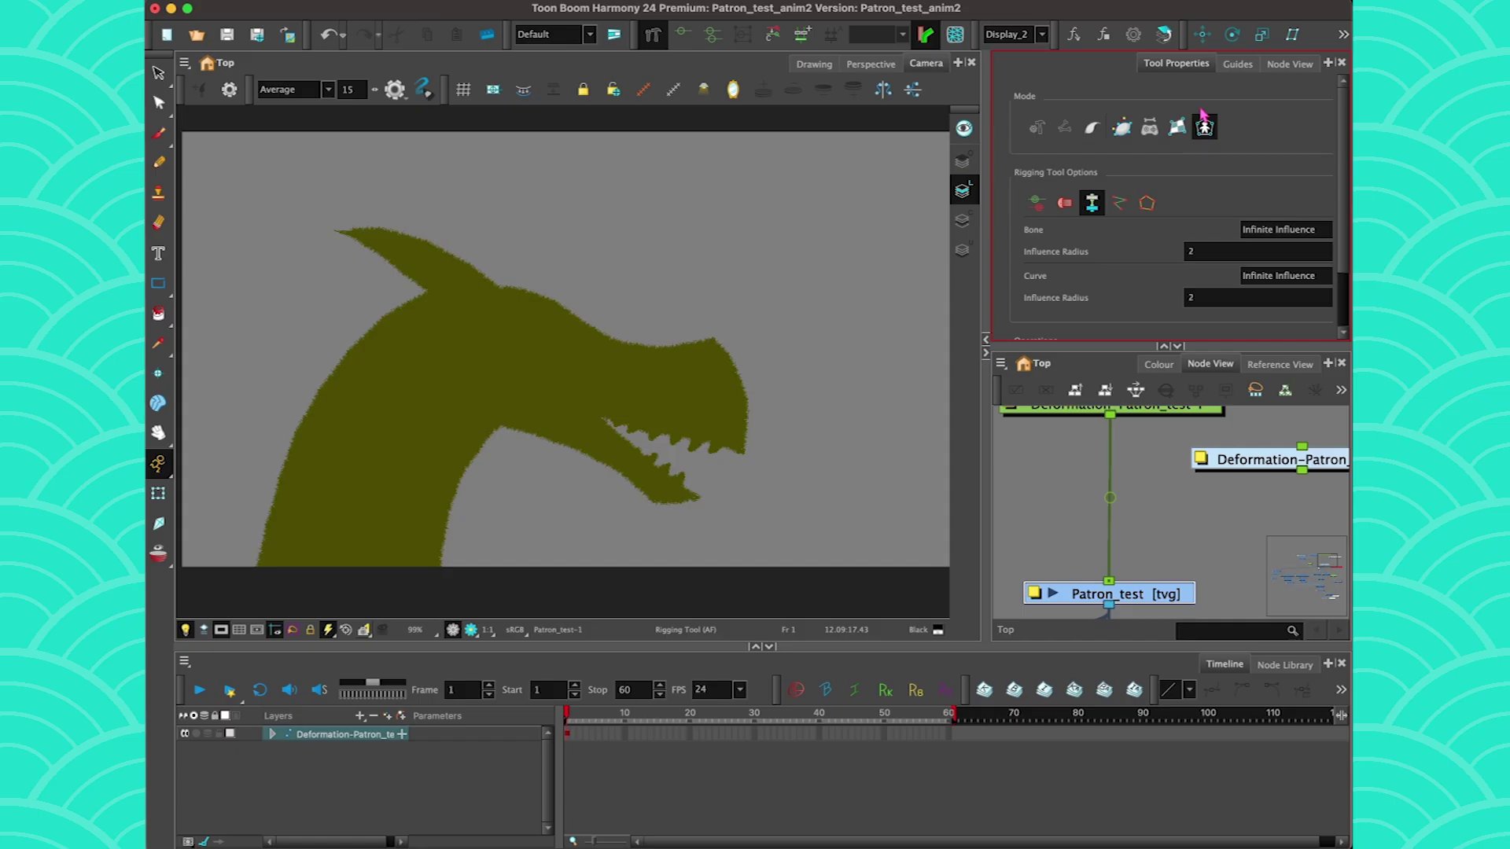
Place separate weighted deformation points on the dragon's snout, head, horn, neck base and lower jaw
left_click(691, 394)
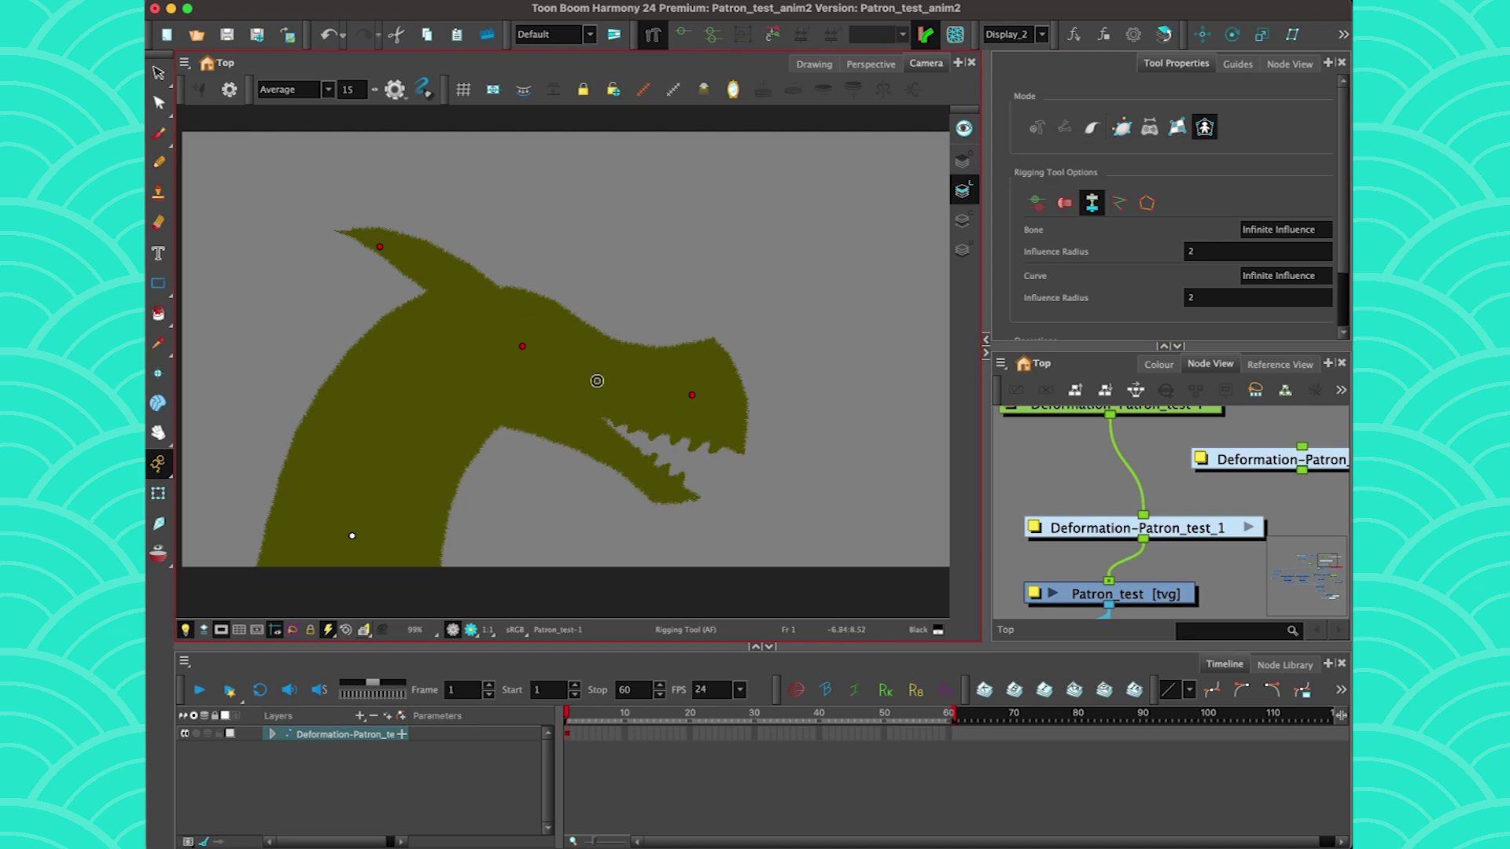
left_click(658, 482)
Test the weighted points by moving the snout, lower jaw, head and horn, and delete the Deformation-Patron_test_1 node
left_click(159, 495)
left_click_drag(691, 395, 706, 341)
mouse_move(656, 483)
left_mouse_down()
mouse_move(620, 489)
mouse_move(667, 505)
mouse_move(639, 482)
left_mouse_up()
mouse_move(522, 346)
left_mouse_down()
mouse_move(548, 385)
mouse_move(537, 367)
left_mouse_up()
left_click_drag(380, 246, 390, 218)
left_click_drag(640, 478, 626, 500)
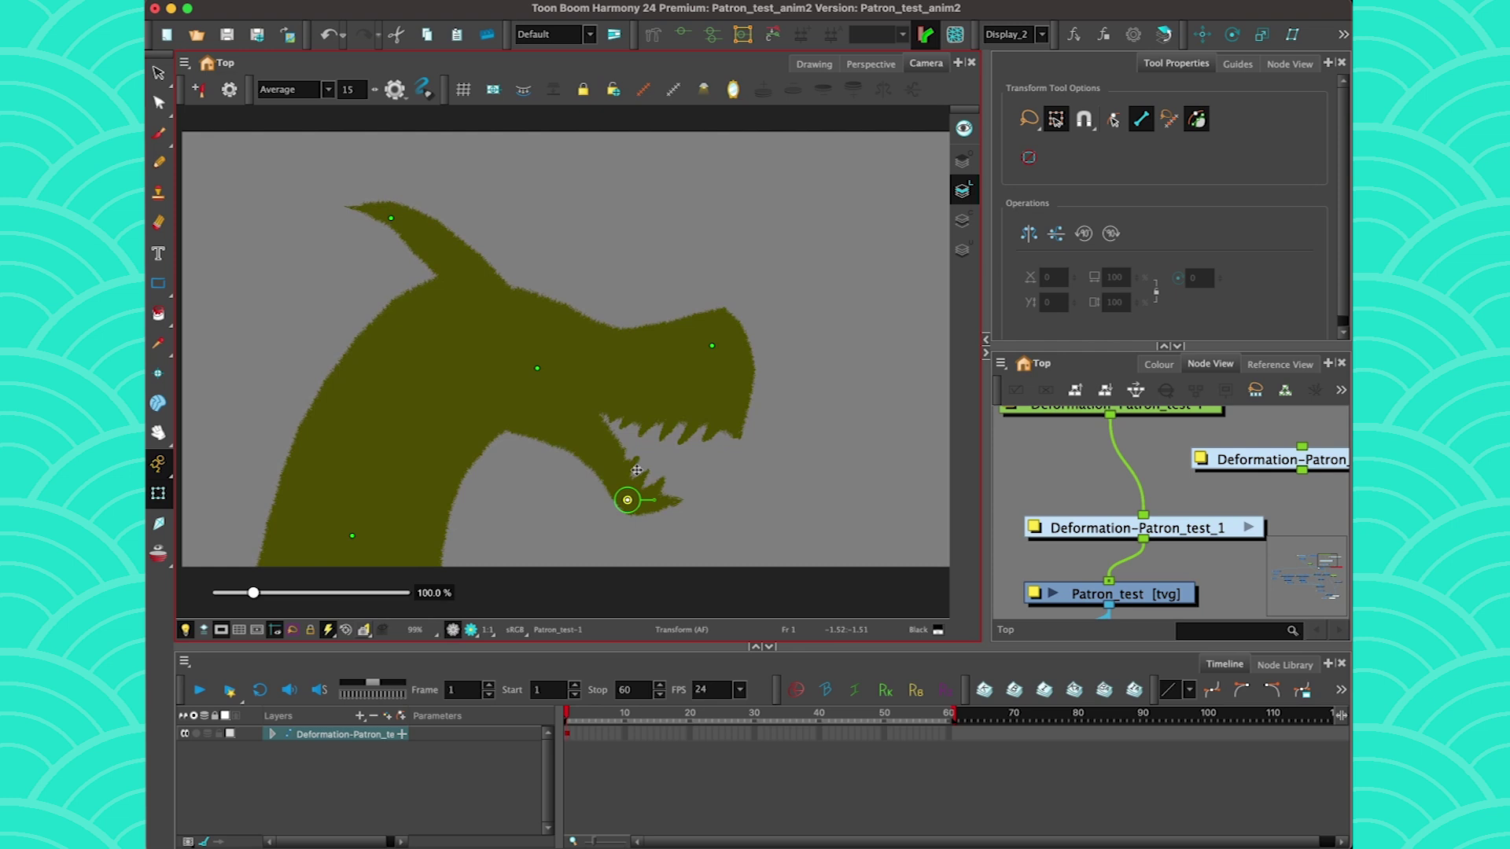
key("super+z")
left_click(1188, 531)
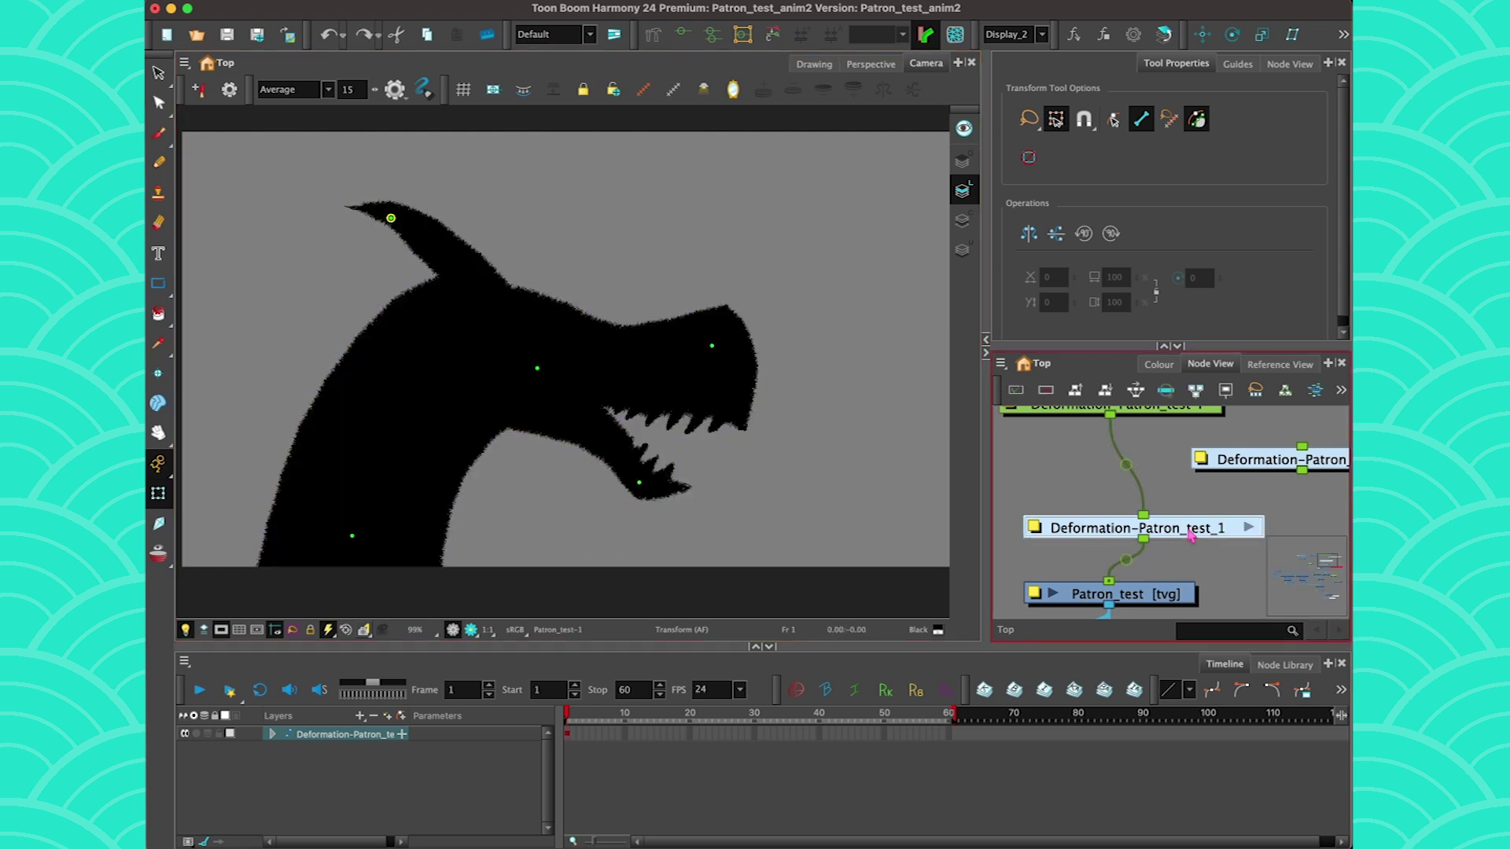
key("Delete")
Enable bone creation for weighted deformation on Patron_test and place connected points from the neck base through the head to the snout
left_click(1154, 600)
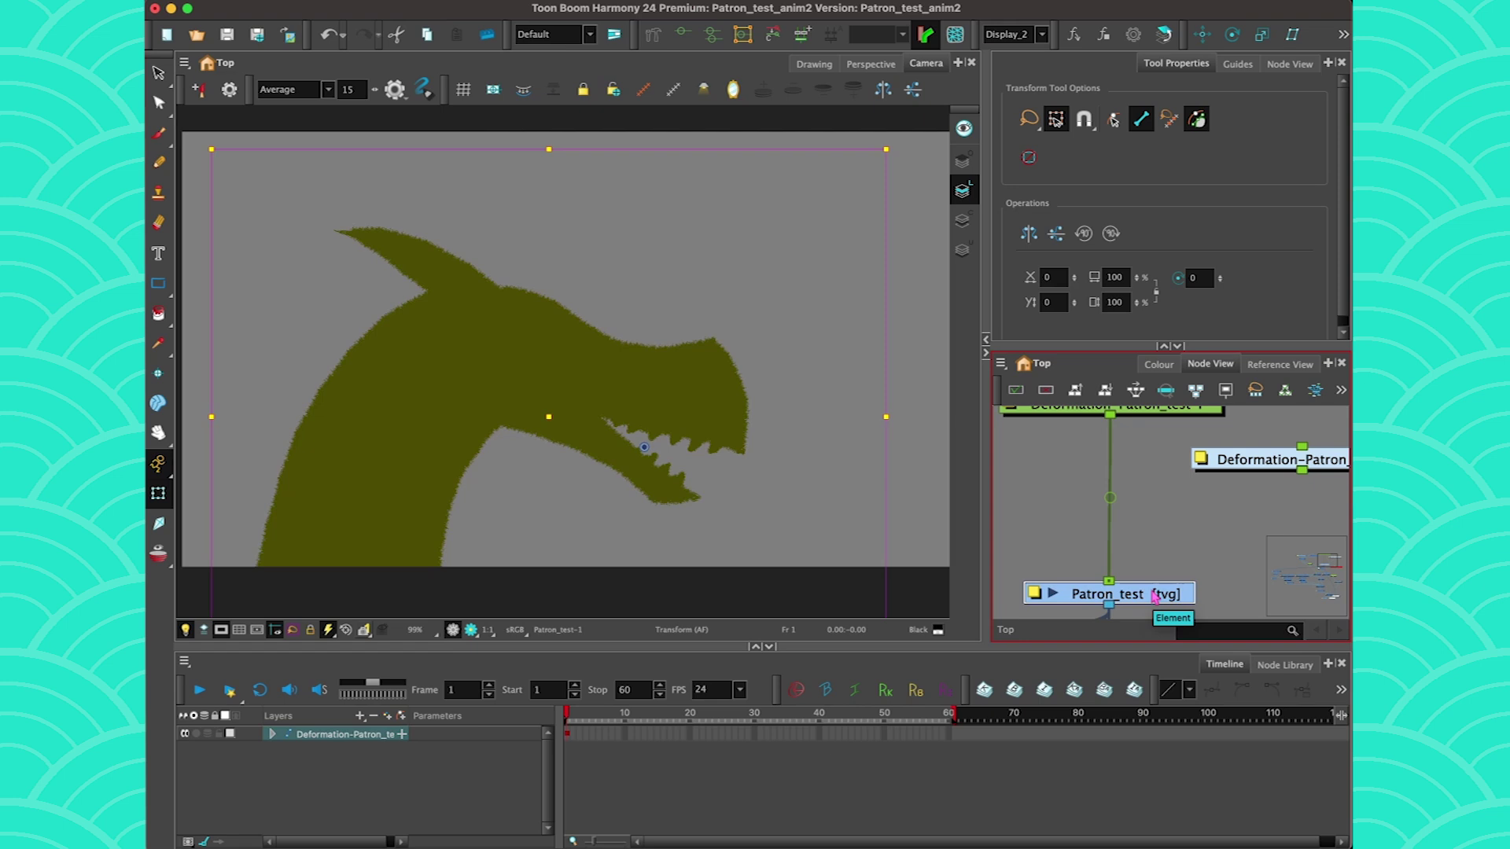
left_click(652, 37)
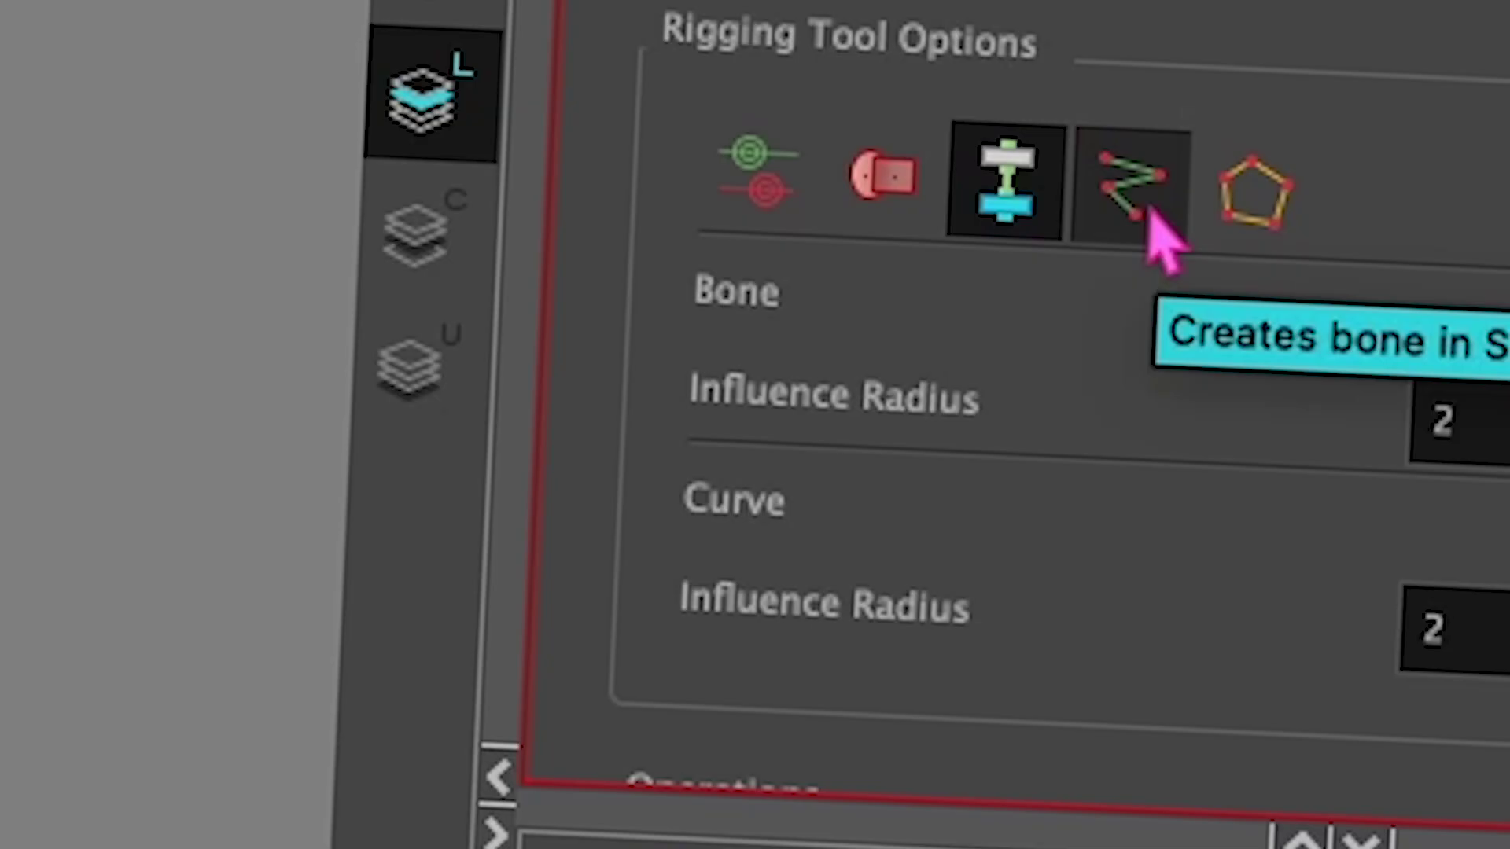
left_click(1119, 206)
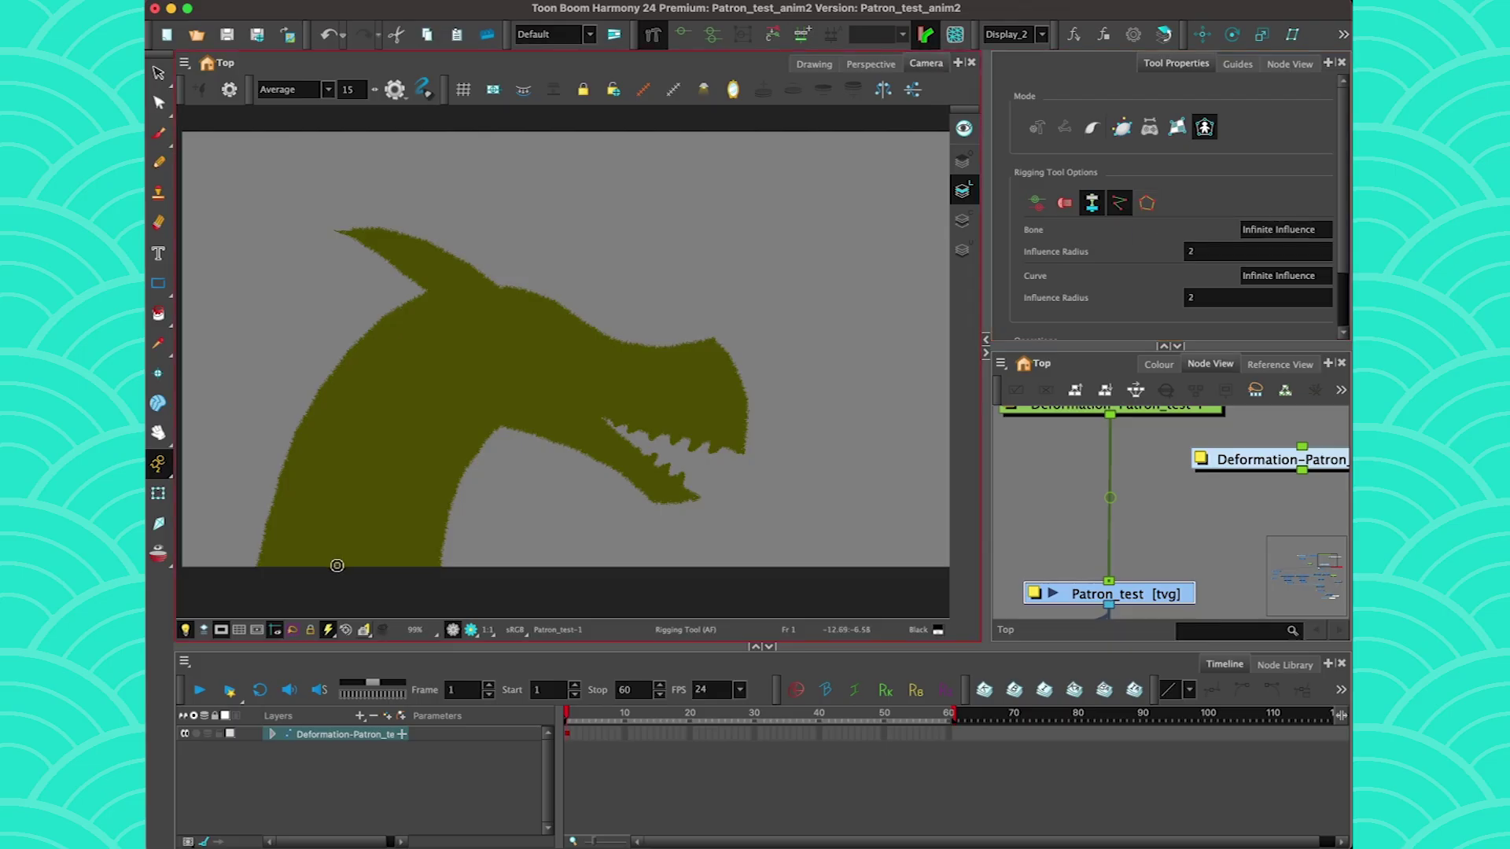
left_click(337, 565)
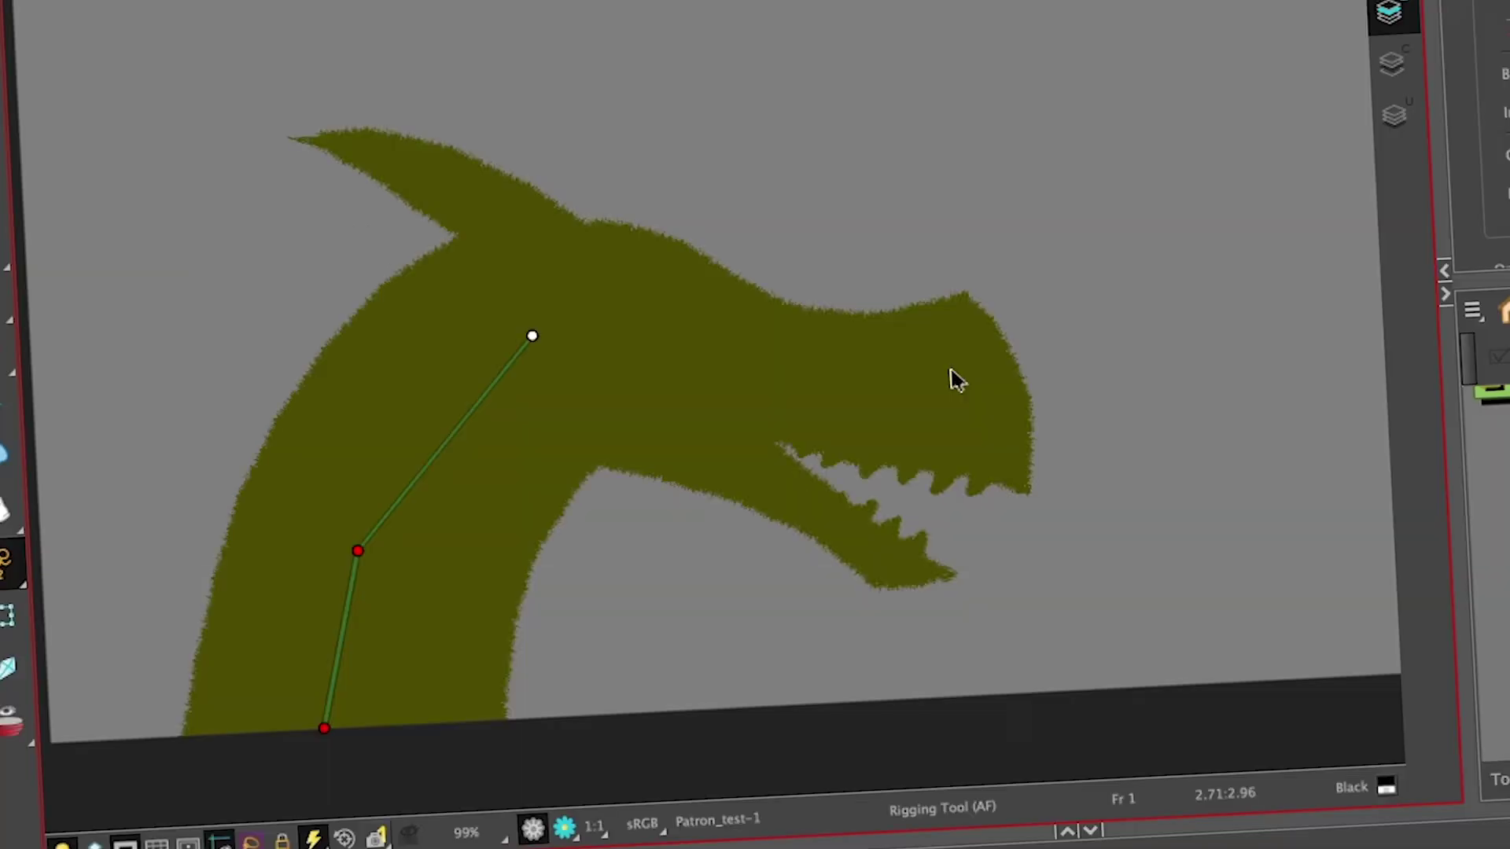
left_click(709, 390)
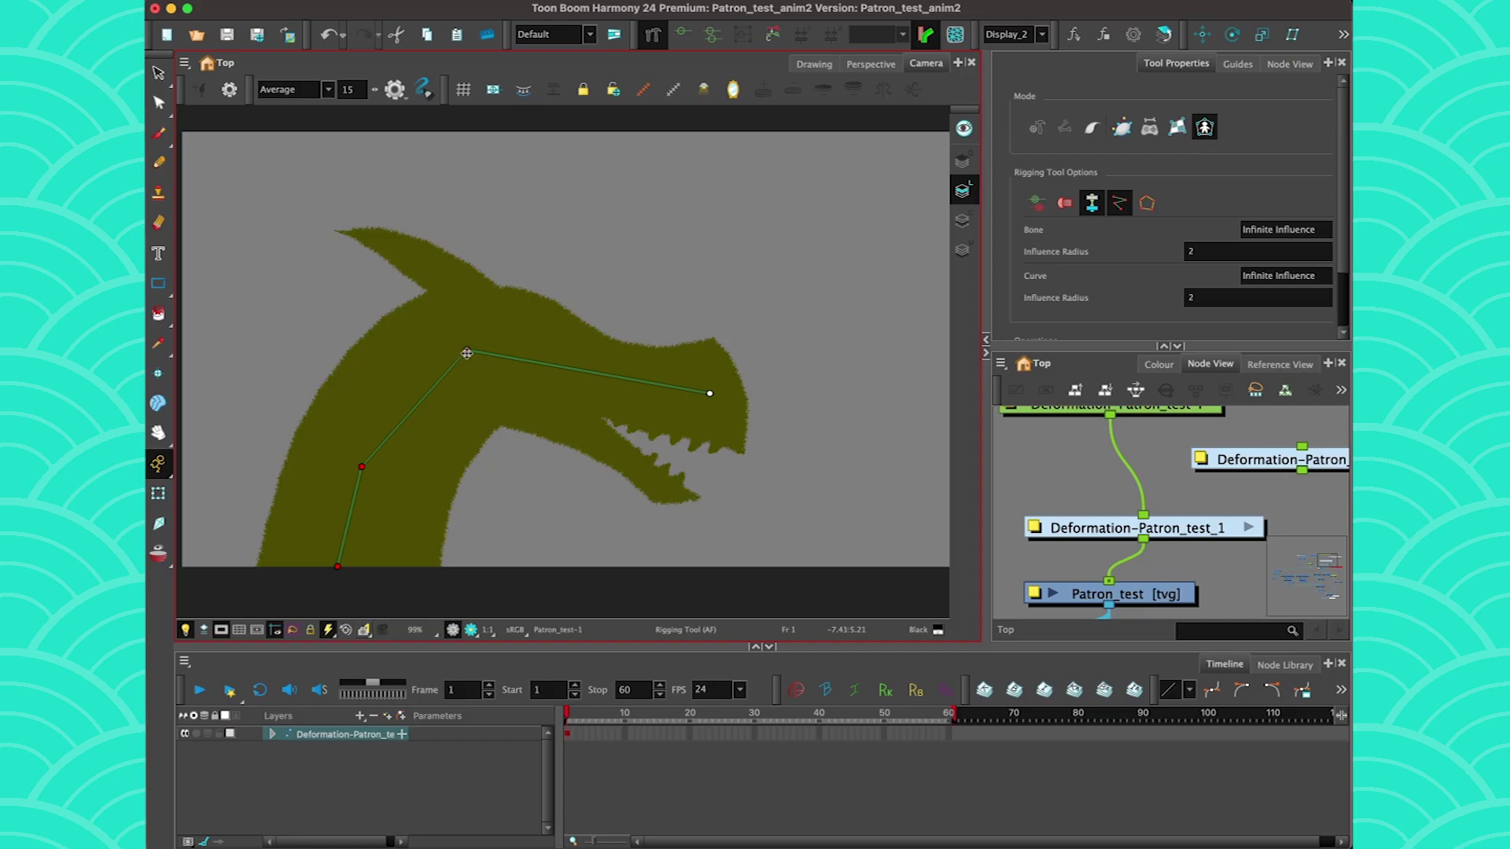
Undo the last lower jaw point and place it again as a bone branching from the head joint
left_click(1117, 198)
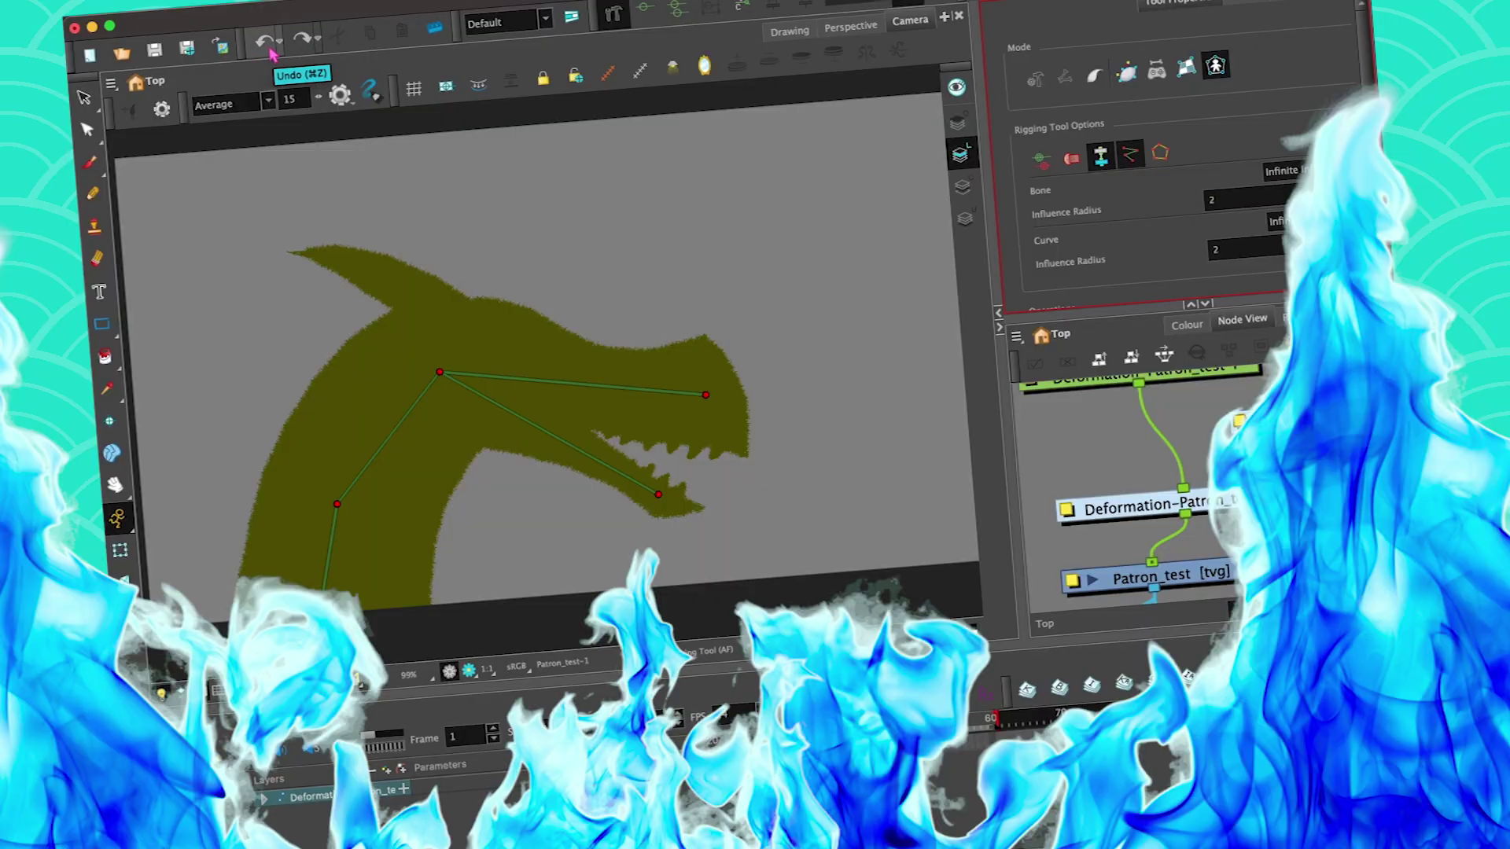
left_click(269, 43)
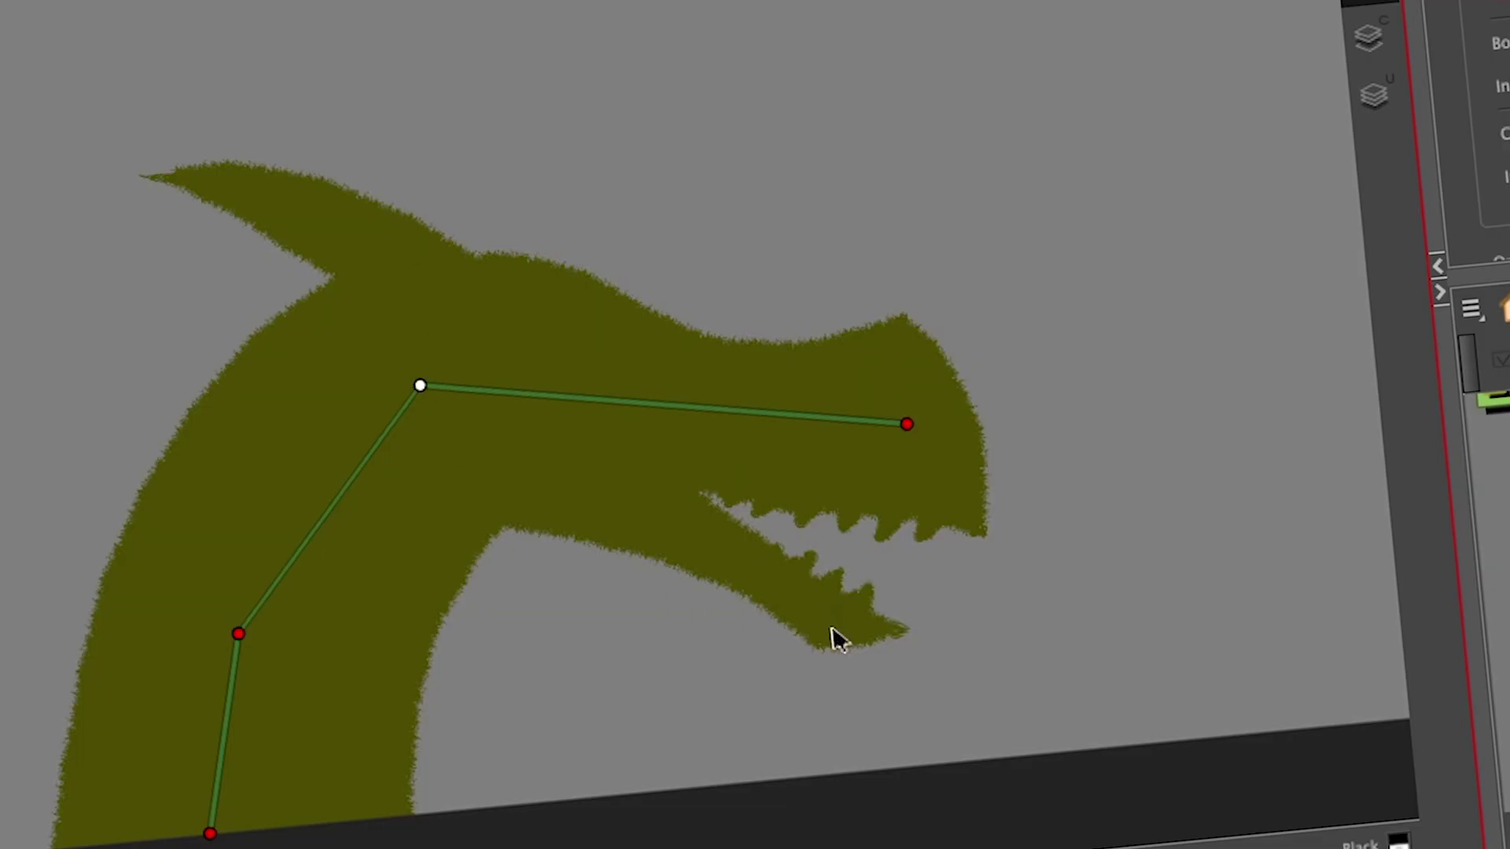
left_click(830, 613)
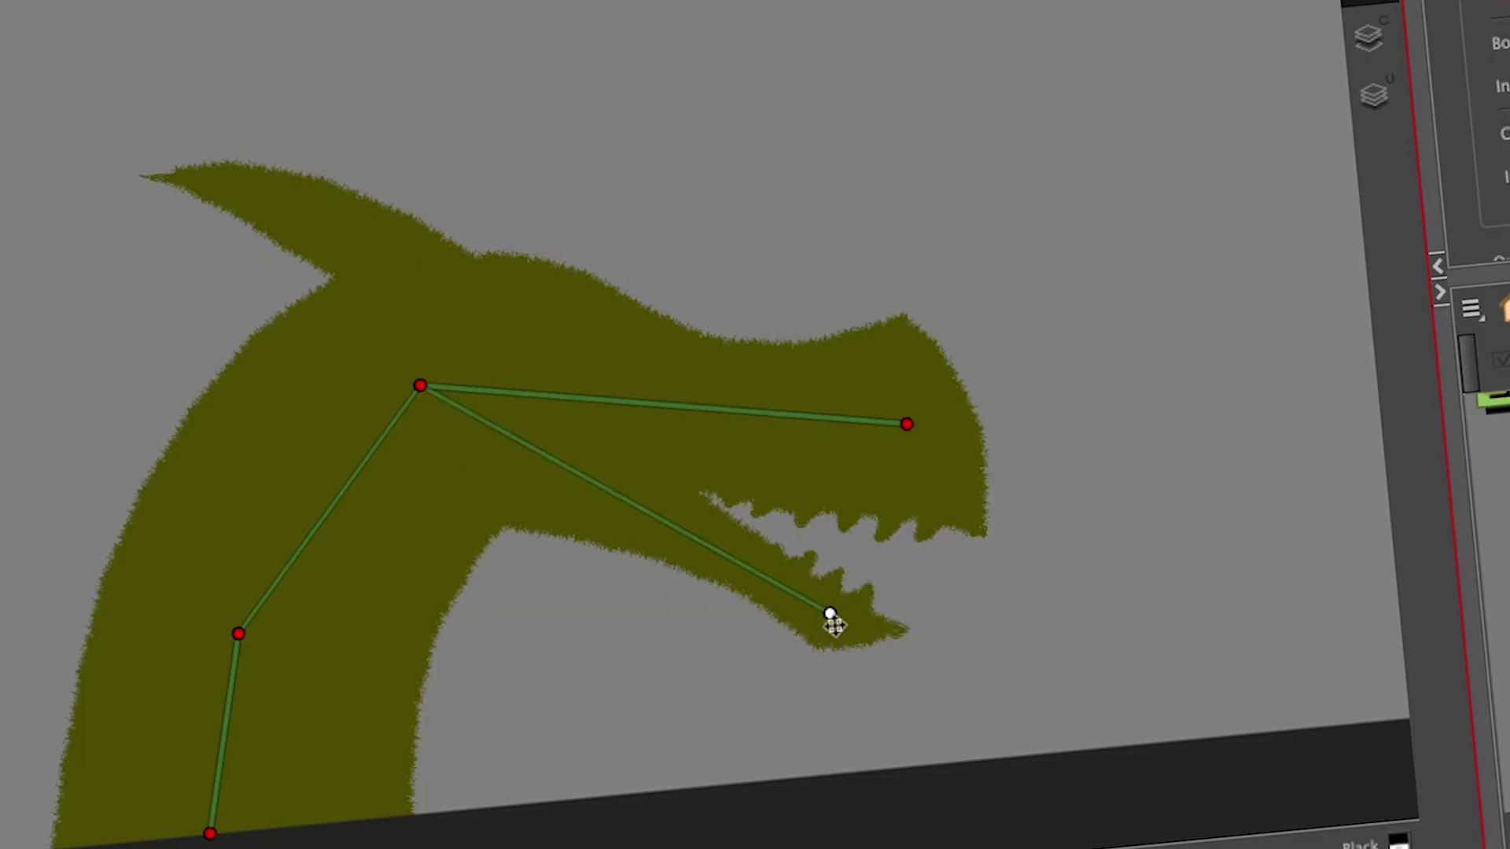
Try to add a deformation point on the horn with the head joint selected as its parent
left_click(417, 383)
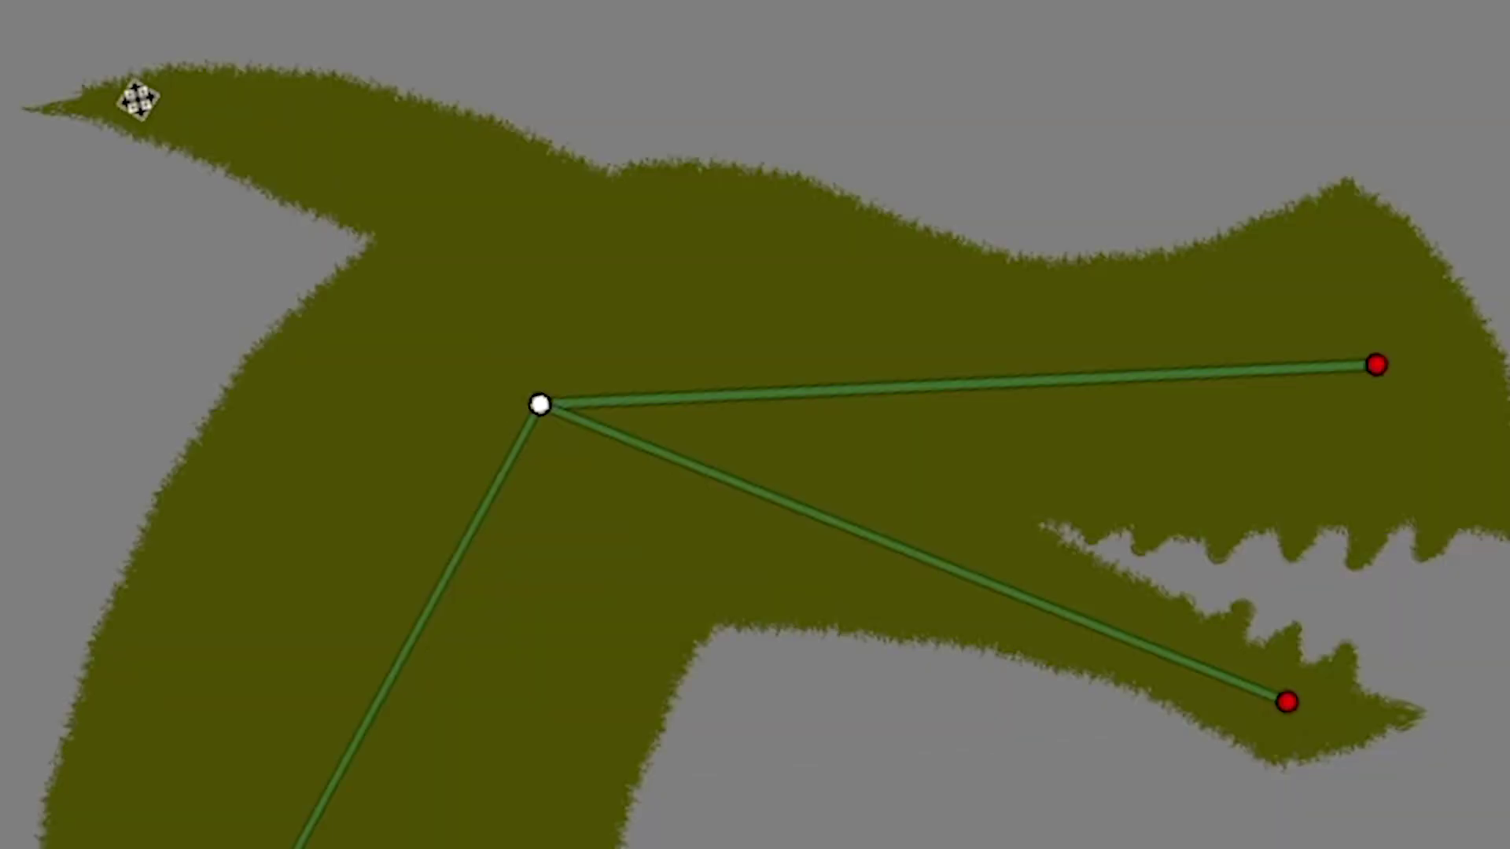
left_click(138, 98)
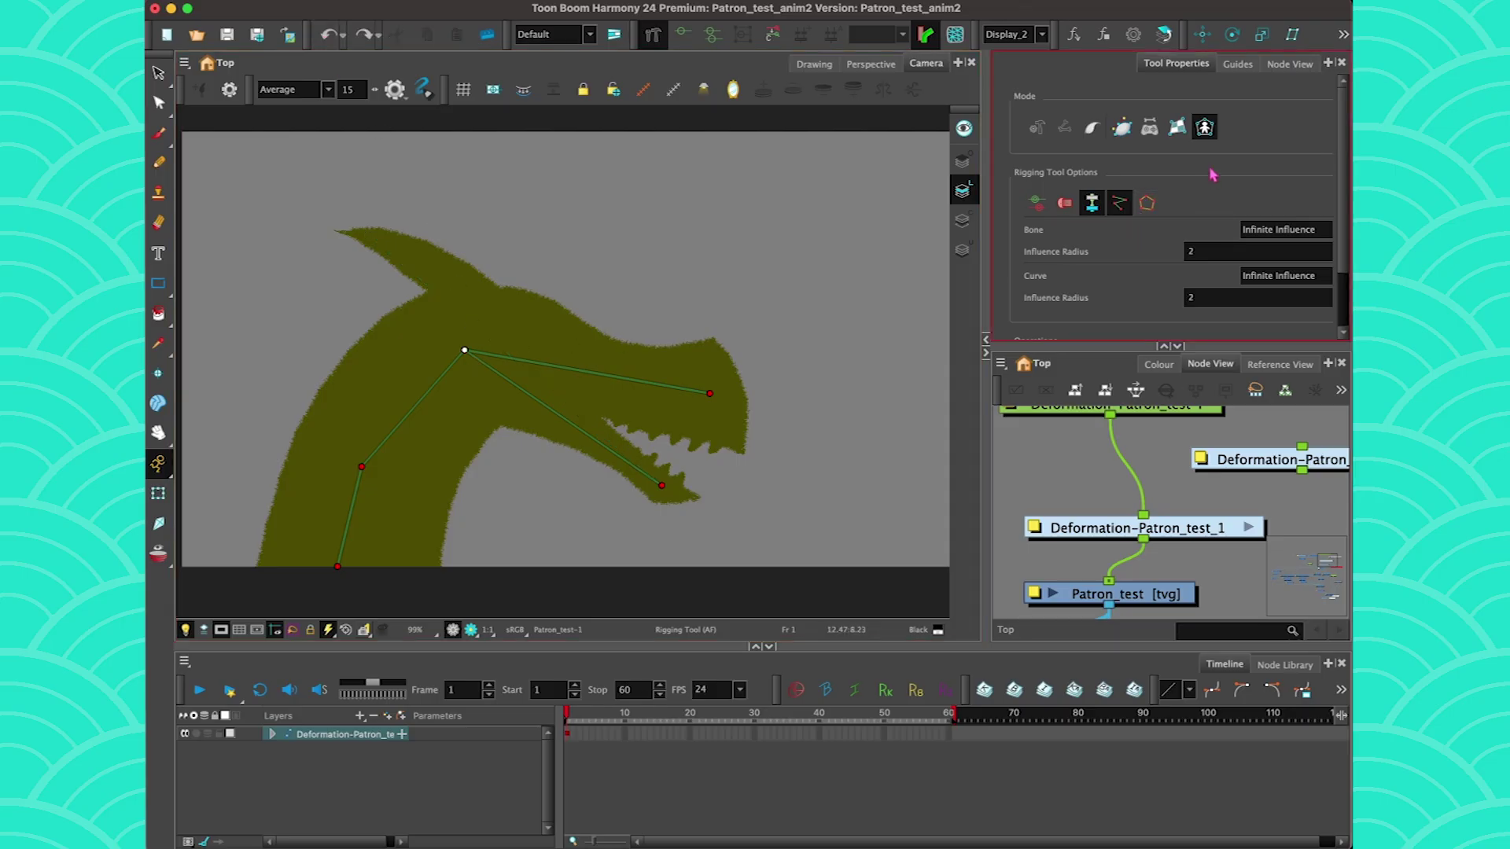
Add a horn bone branching from the head joint, and adjust the positions of the head and neck joints
left_click(1147, 209)
left_click(1120, 211)
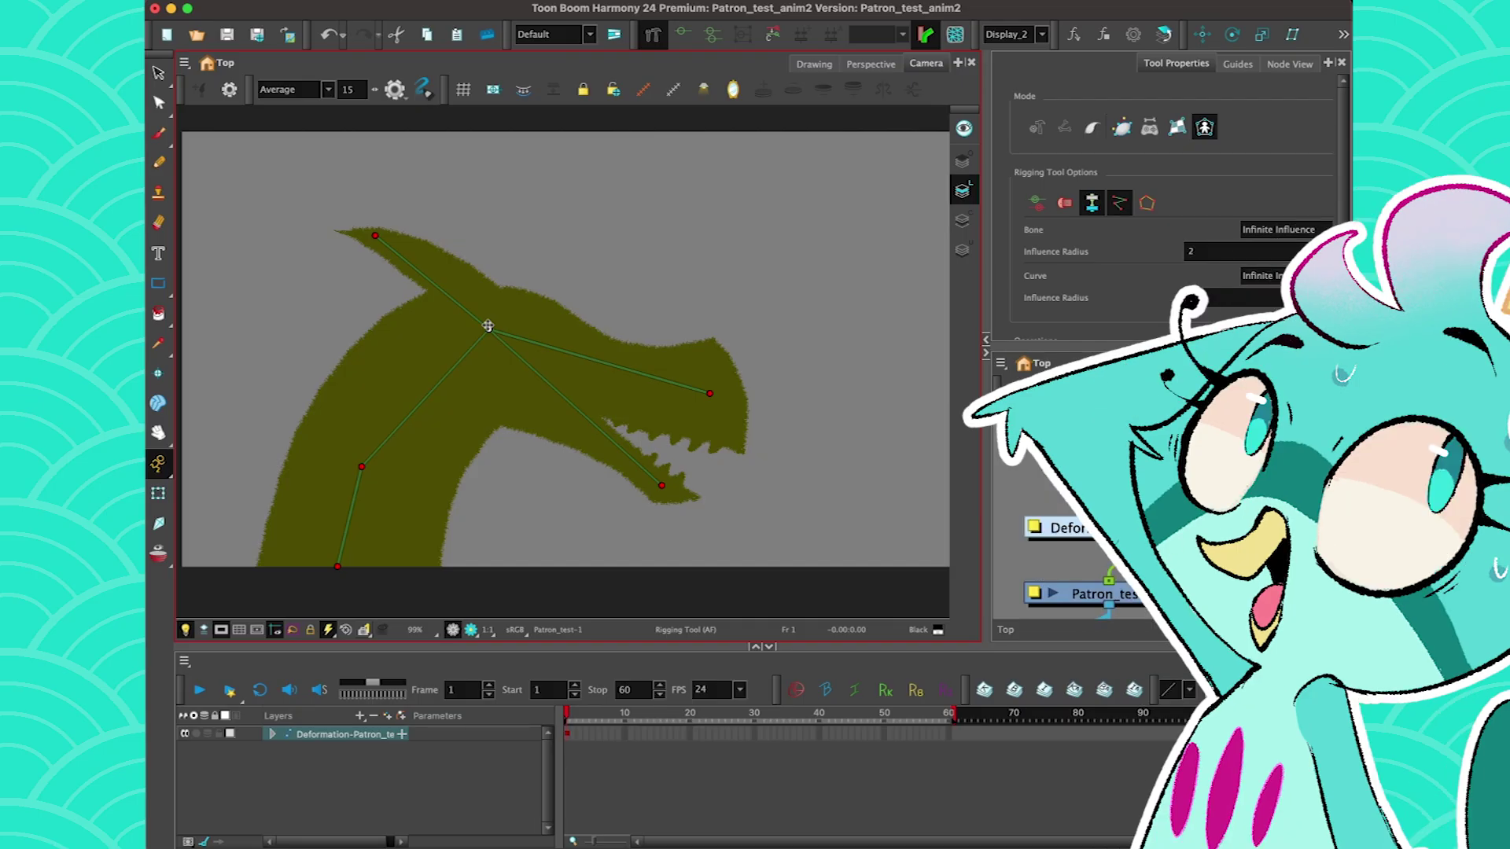
left_click_drag(488, 326, 514, 360)
left_click_drag(362, 467, 379, 445)
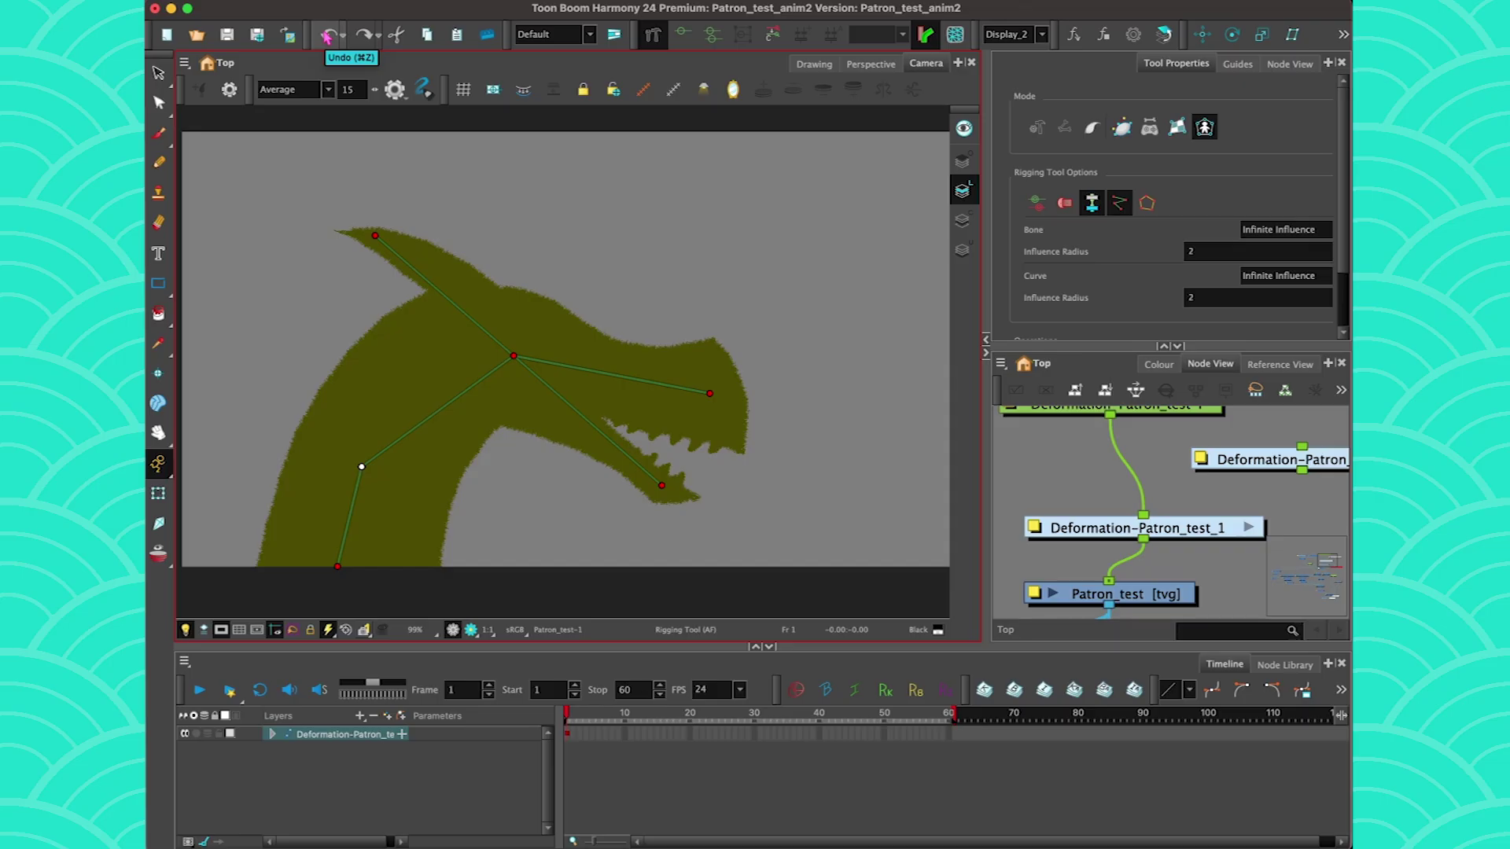
left_click(159, 494)
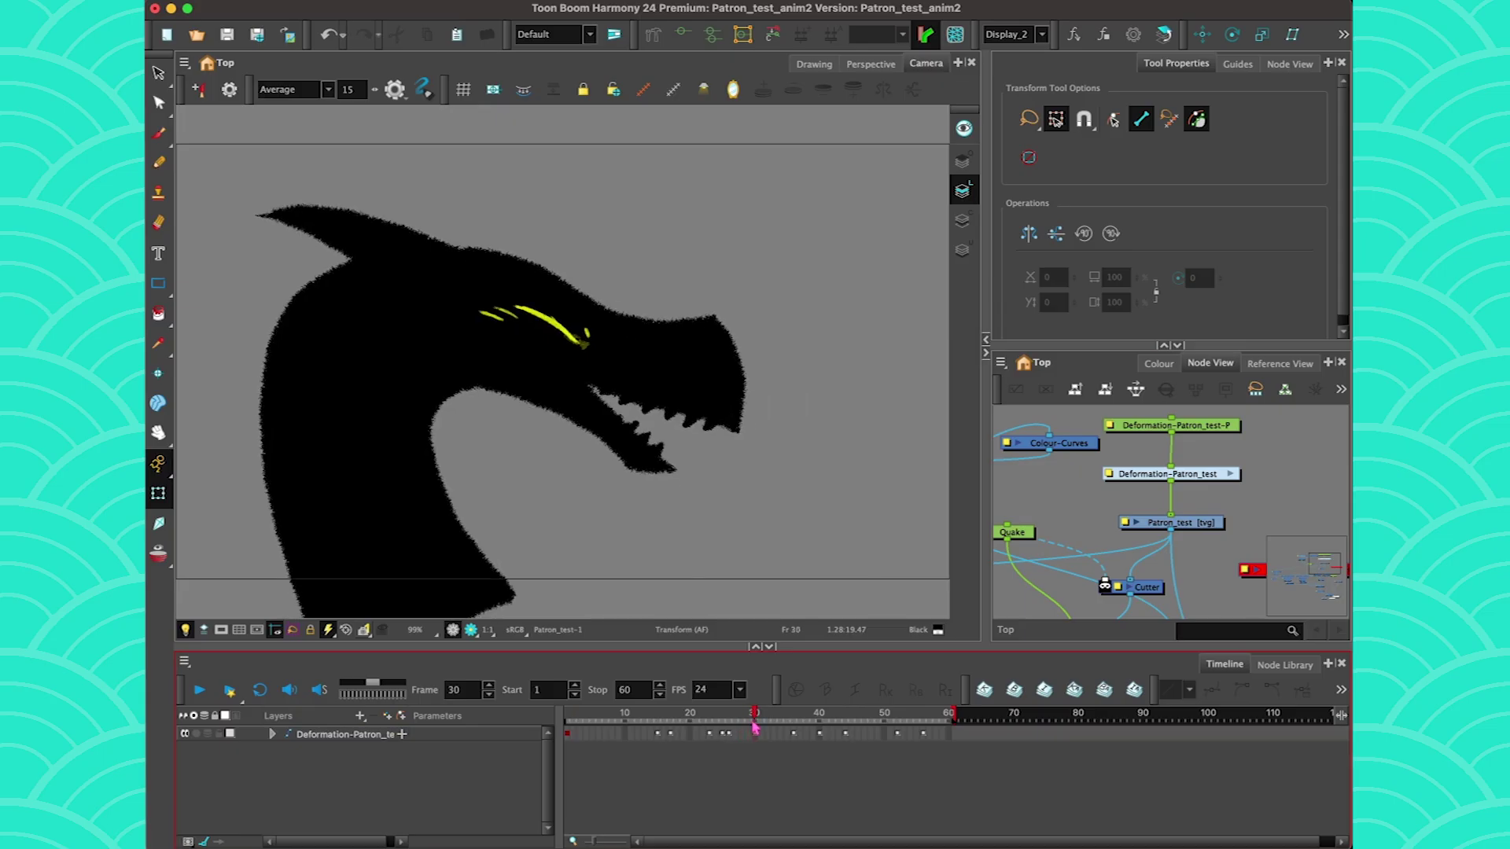
Mask the area outside the camera frame and show Patron_test's deformation controls at frame 30
left_click(221, 631)
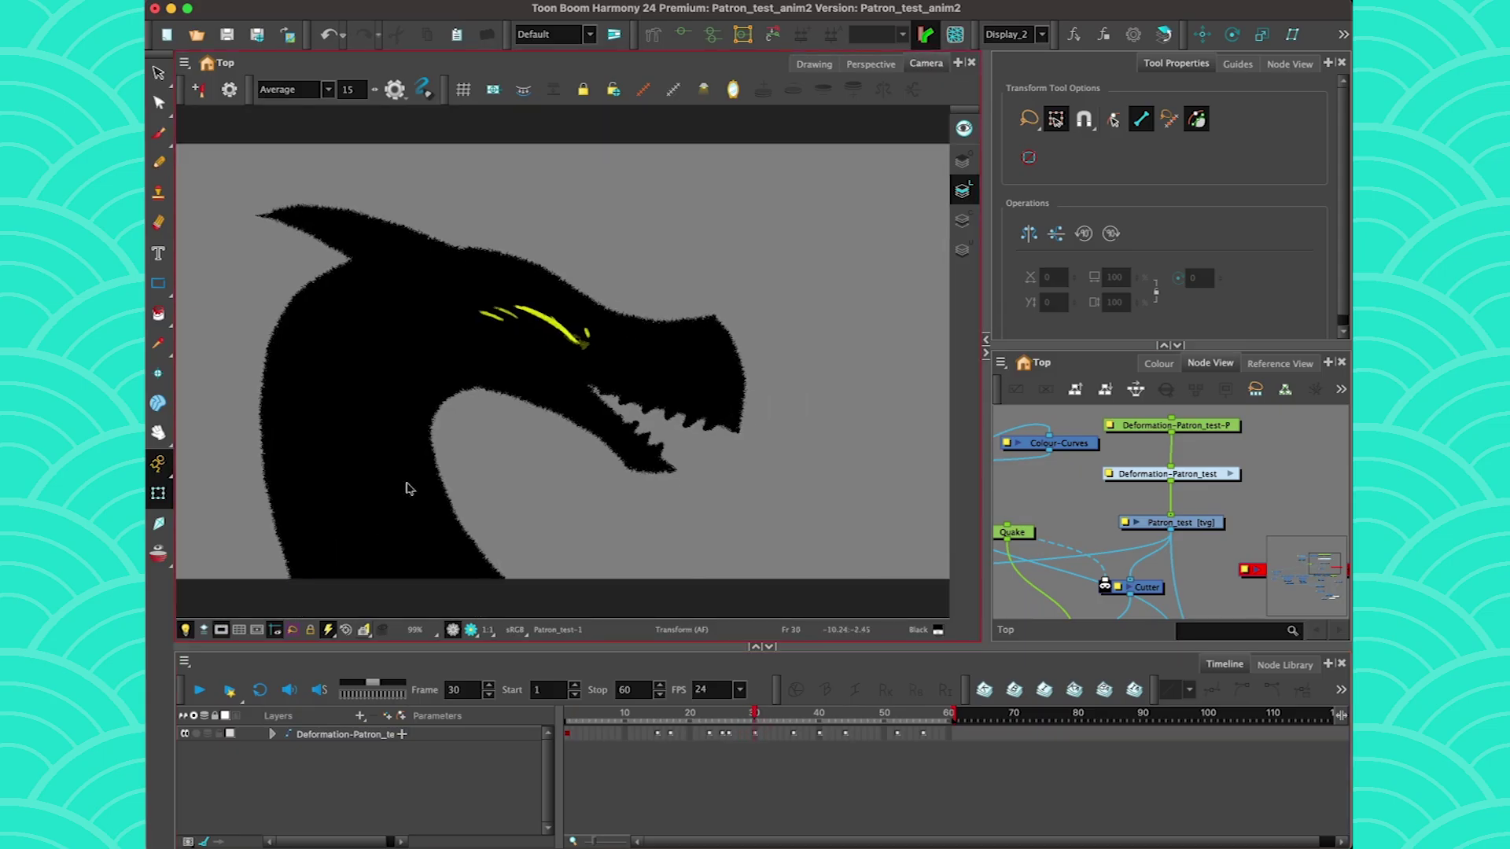
left_click(653, 35)
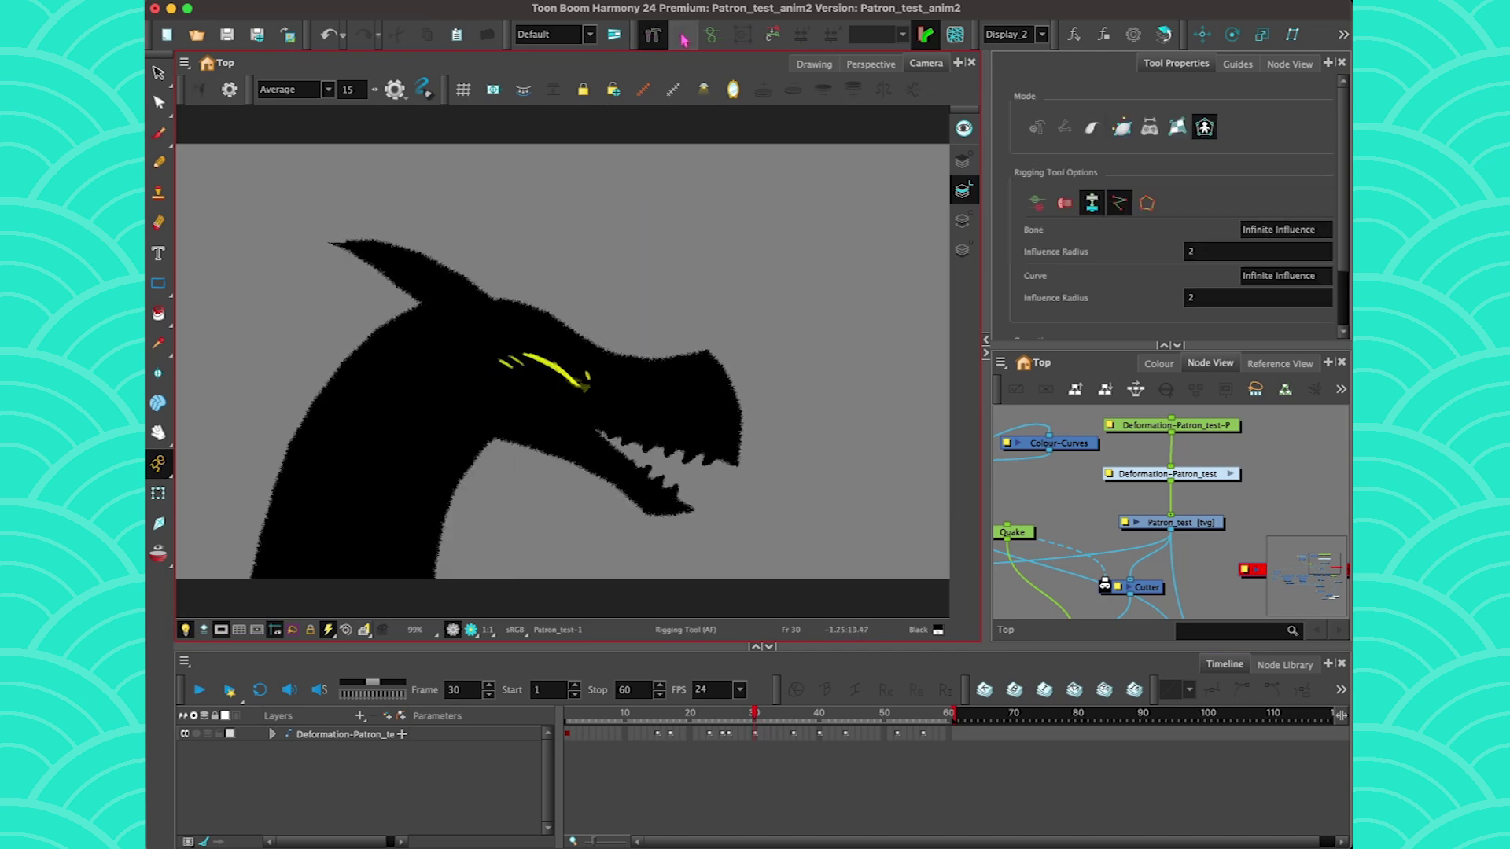
left_click(681, 35)
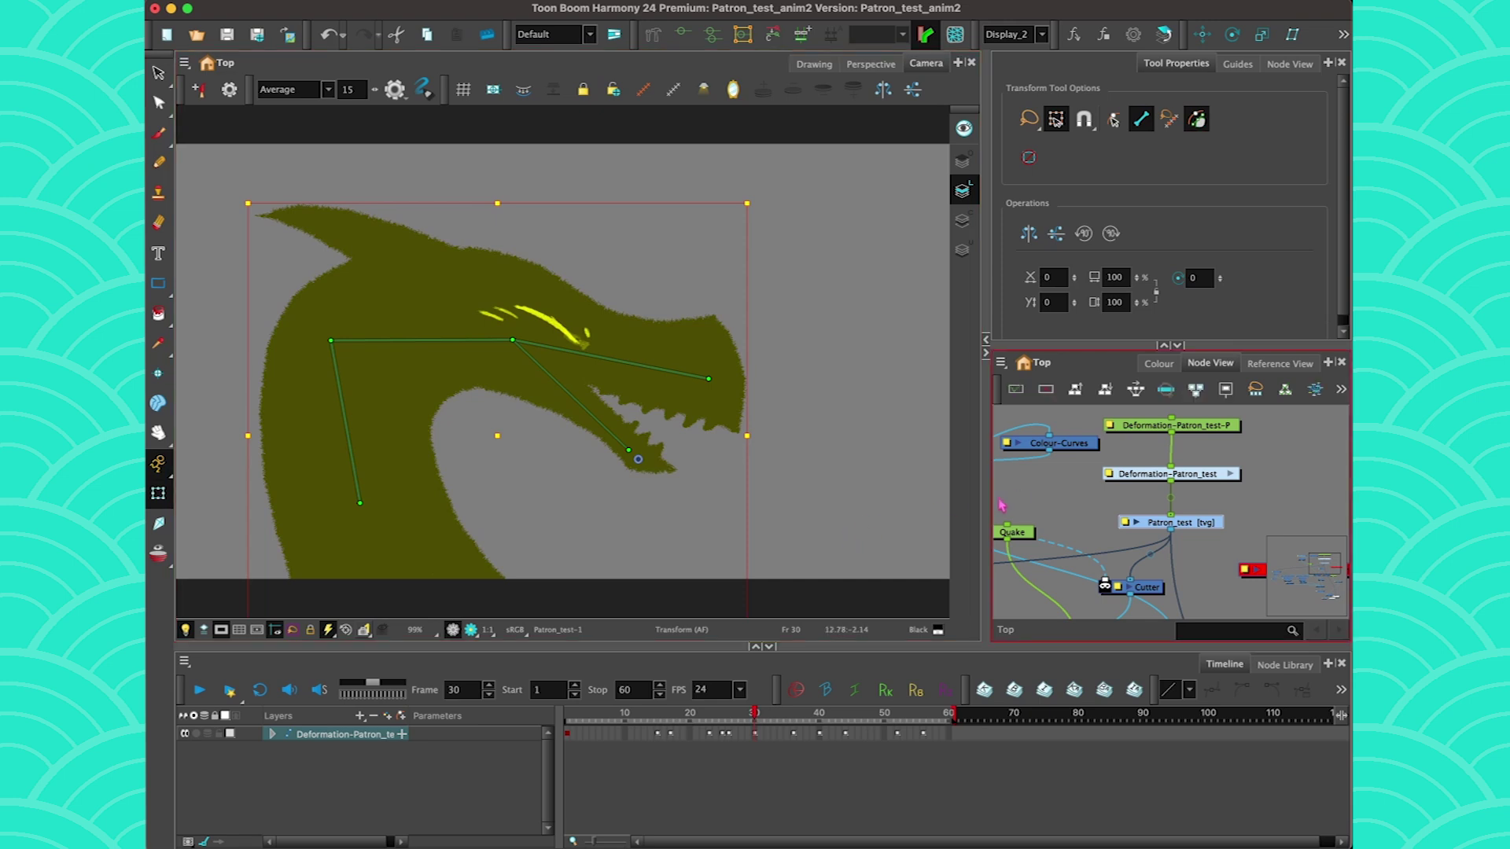
left_click(1062, 495)
Pose the dragon at frame 30 by raising its snout and lower jaw and shifting the neck joint
mouse_move(621, 450)
left_mouse_down()
mouse_move(574, 489)
mouse_move(622, 451)
left_mouse_up()
left_click_drag(708, 378, 700, 265)
left_click_drag(607, 466, 660, 390)
mouse_move(334, 339)
left_mouse_down()
mouse_move(386, 408)
mouse_move(351, 325)
left_mouse_up()
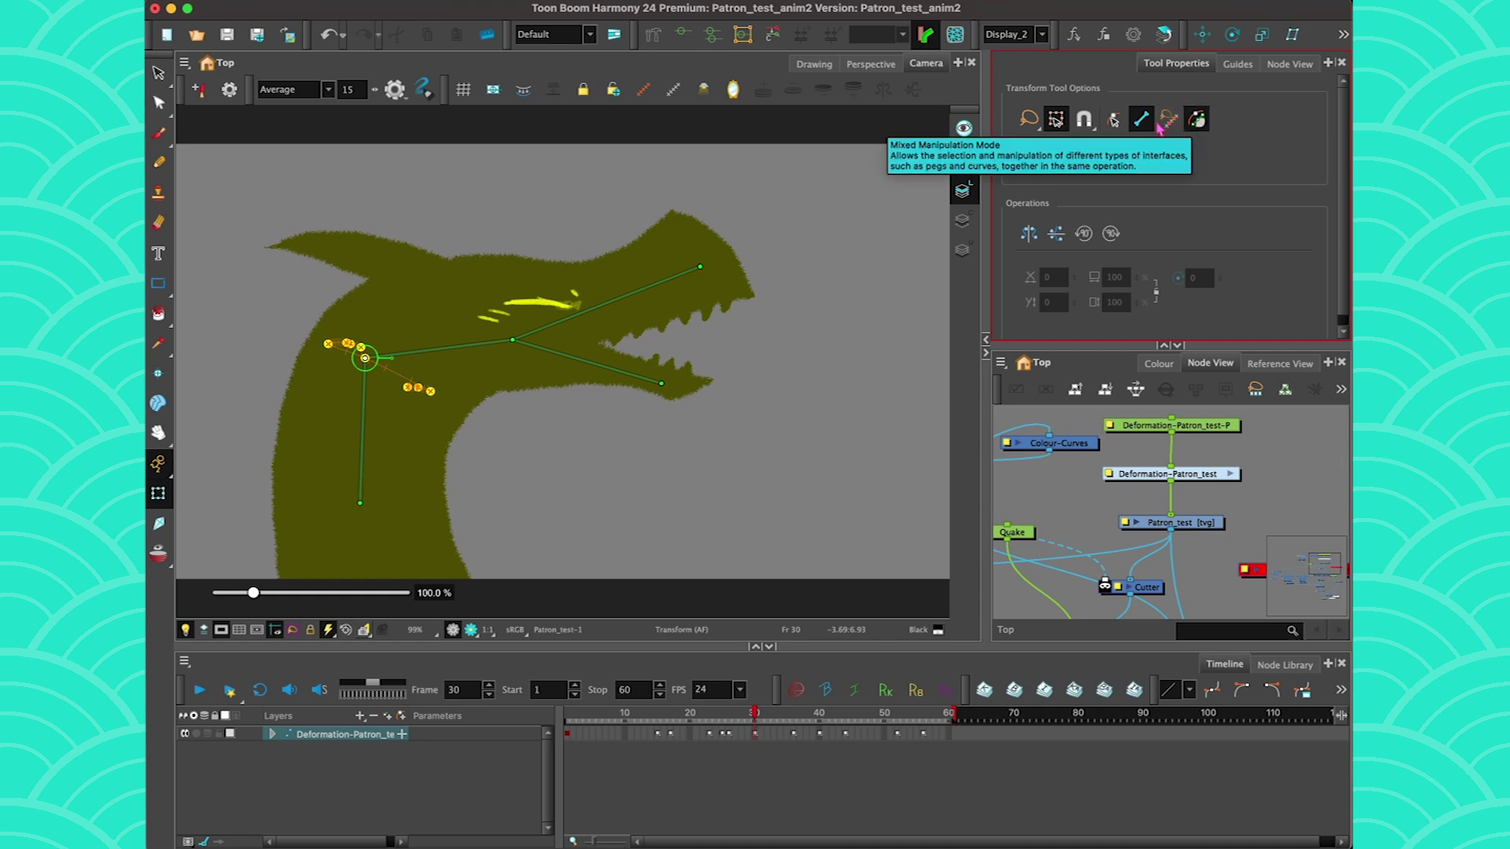
Enable Mixed Manipulation Mode and test transforming the snout, lower jaw and head joint together
left_click(1168, 121)
mouse_move(720, 224)
left_mouse_down()
mouse_move(614, 209)
mouse_move(747, 313)
left_mouse_up()
left_click_drag(719, 246, 736, 306)
left_click_drag(608, 351, 587, 285)
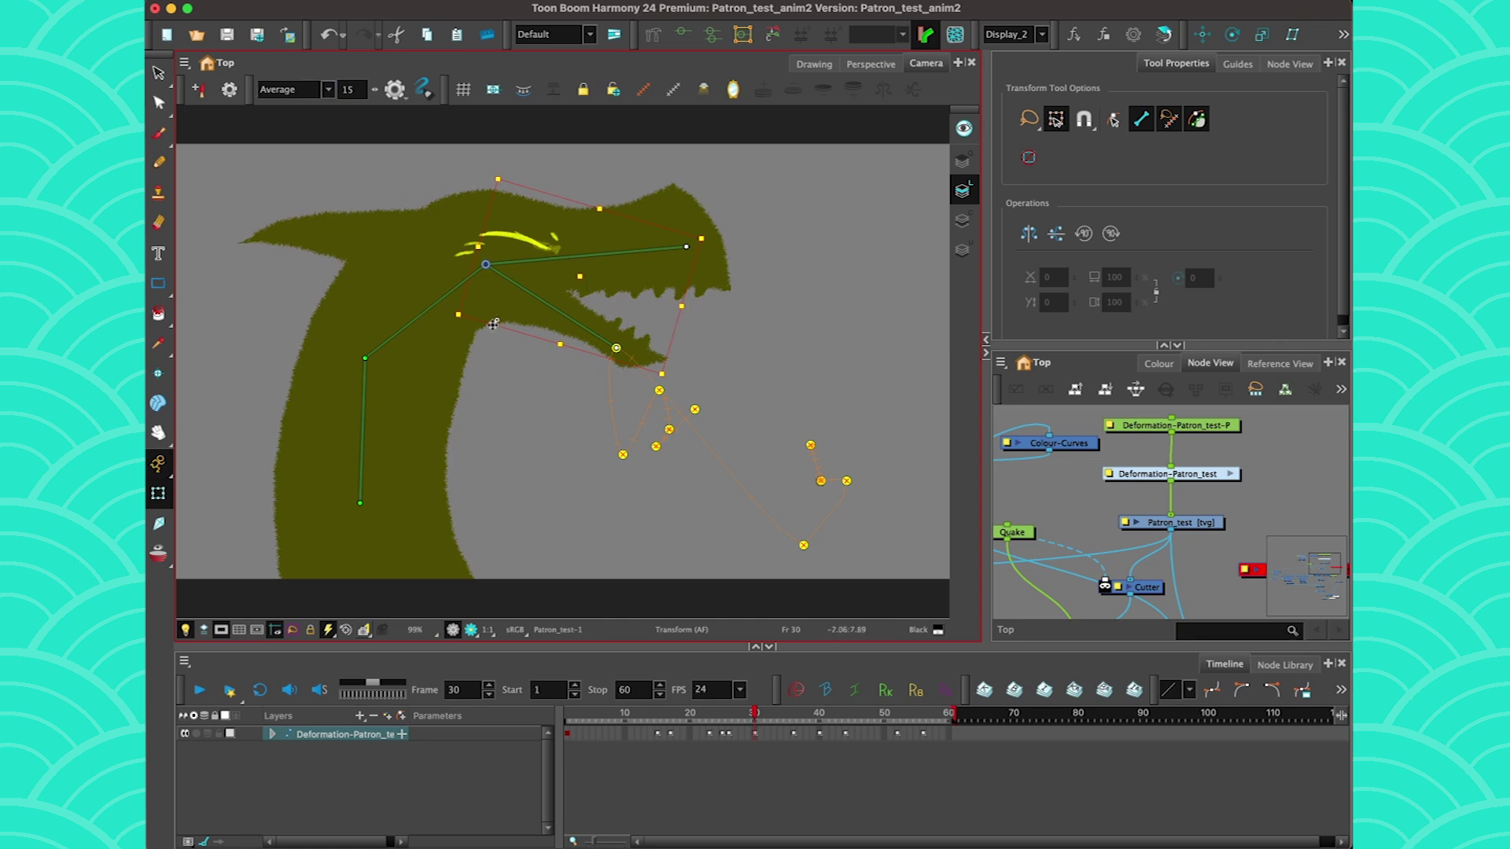
Undo the combined head and jaw transformations
left_click(327, 35)
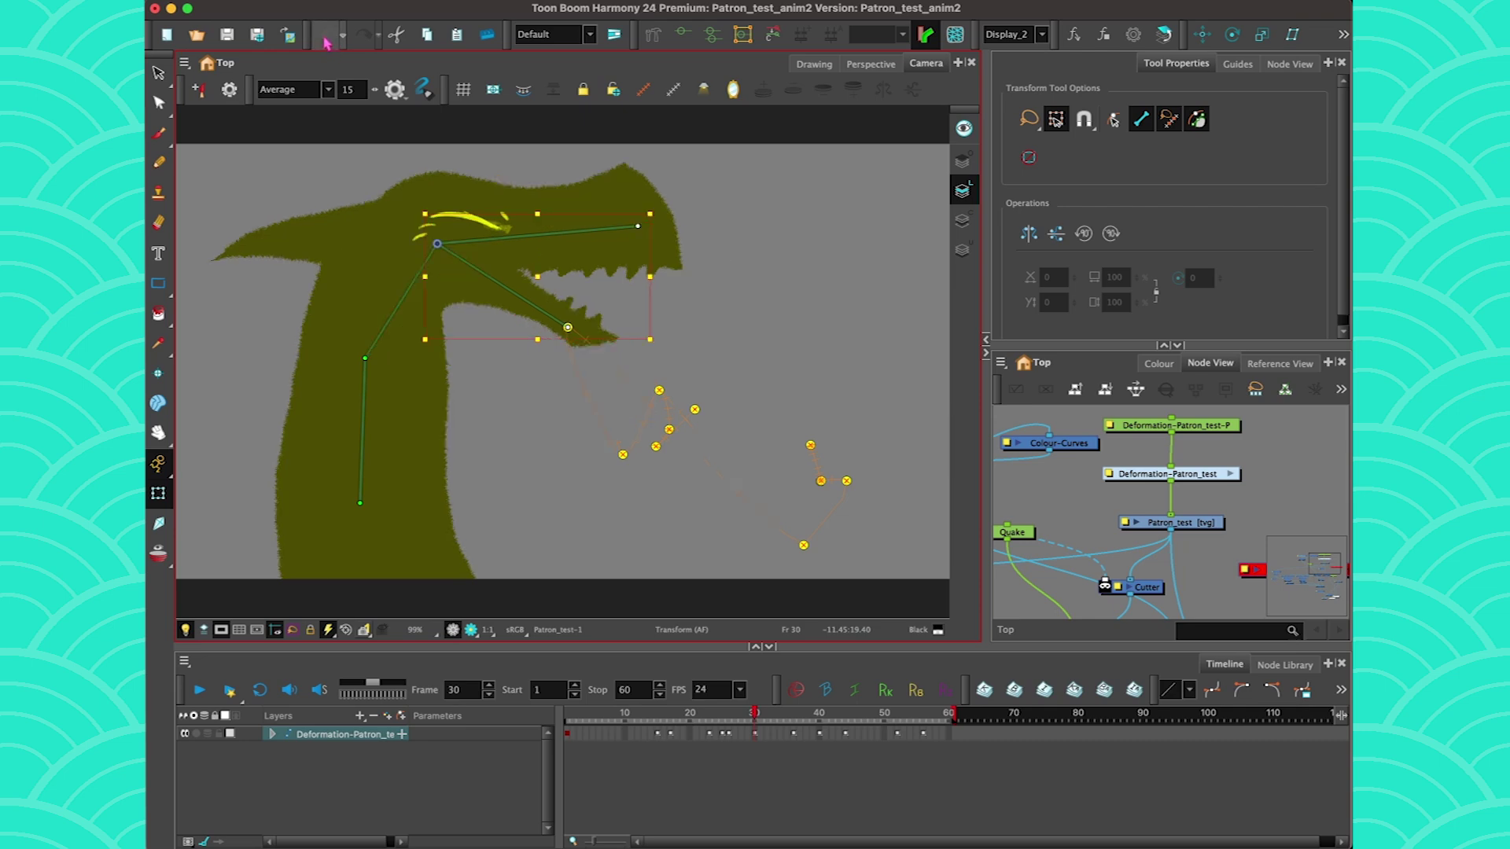
left_click(327, 35)
left_click(327, 34)
left_click(327, 35)
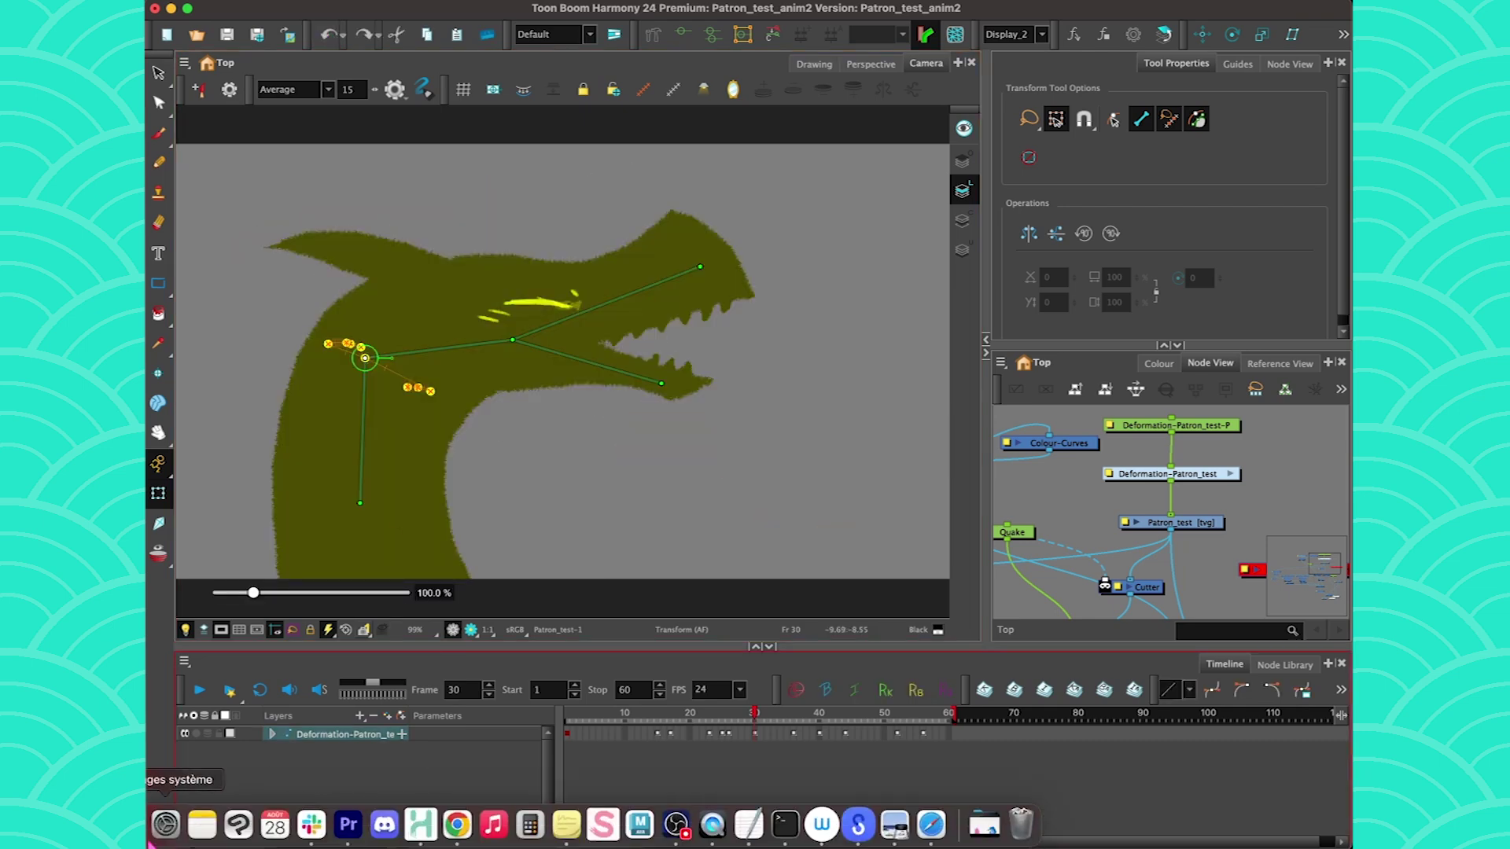
Switch to Finder and open patronTest2.mov from the babg_animations folder inside BABG
left_click(202, 827)
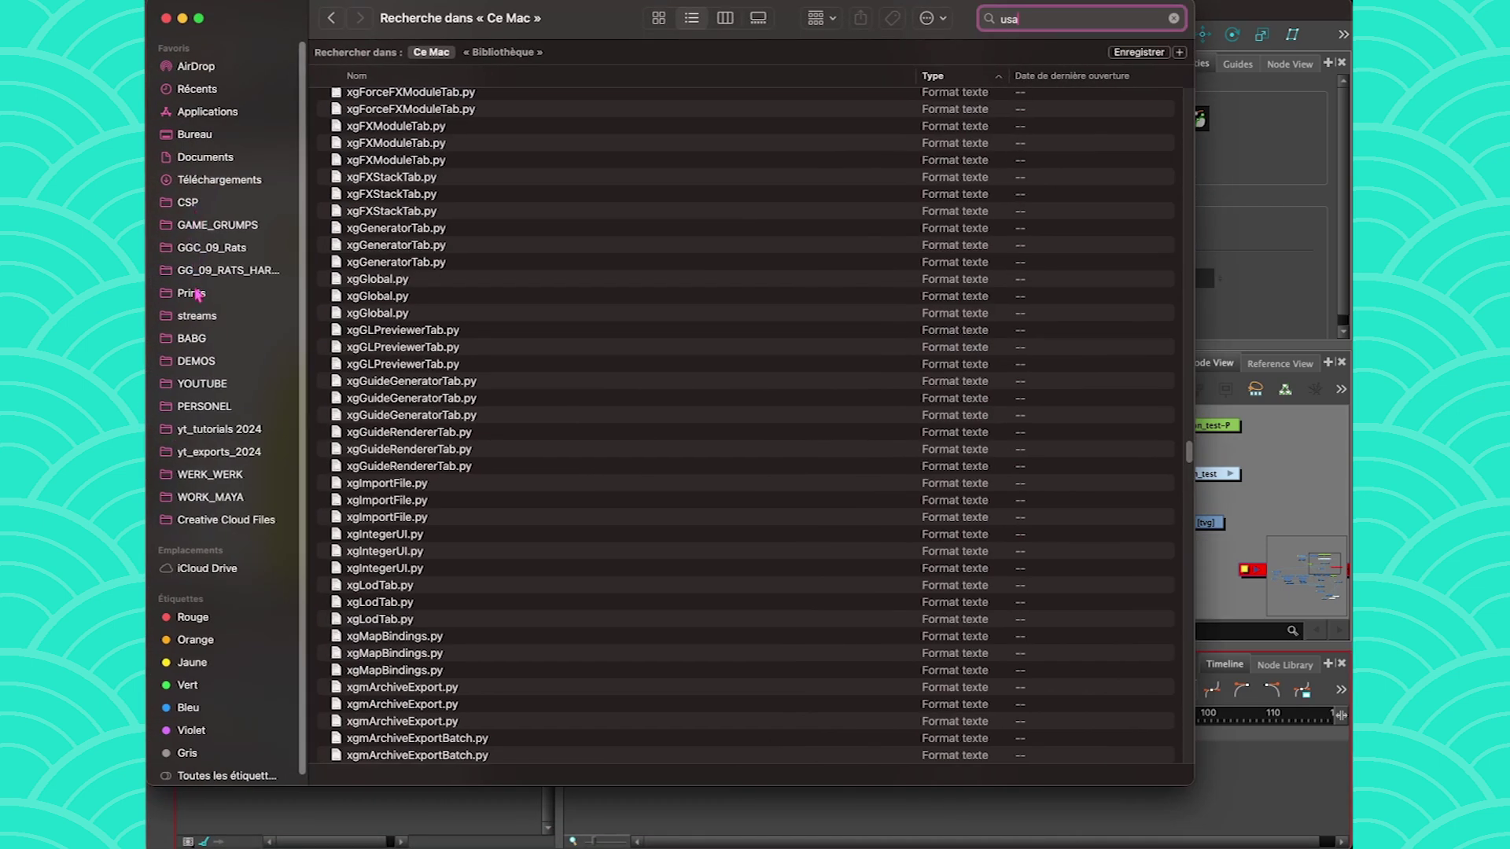
left_click(192, 338)
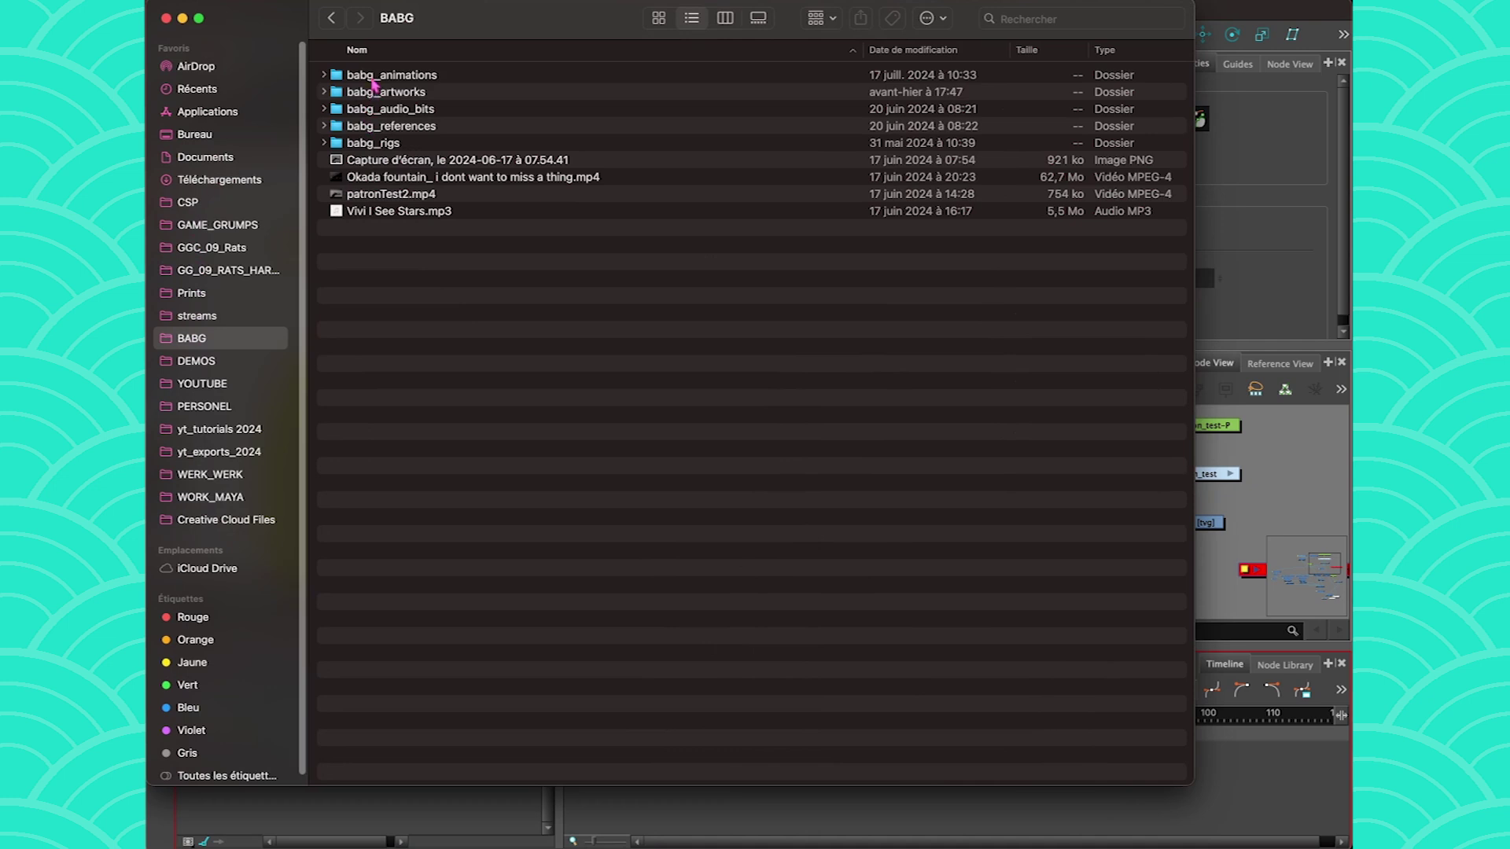
double_click(372, 76)
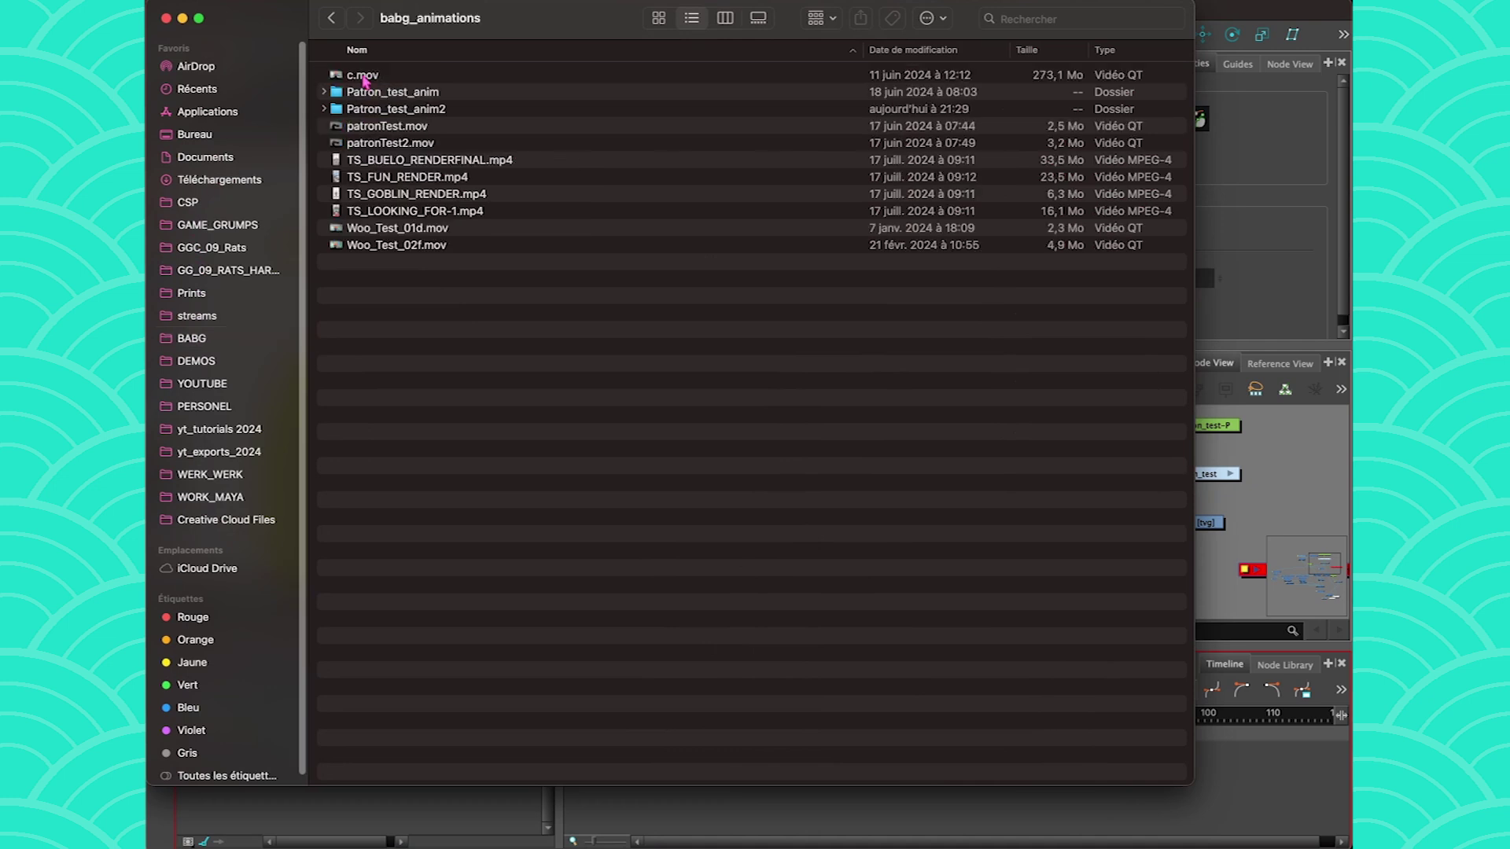
double_click(364, 146)
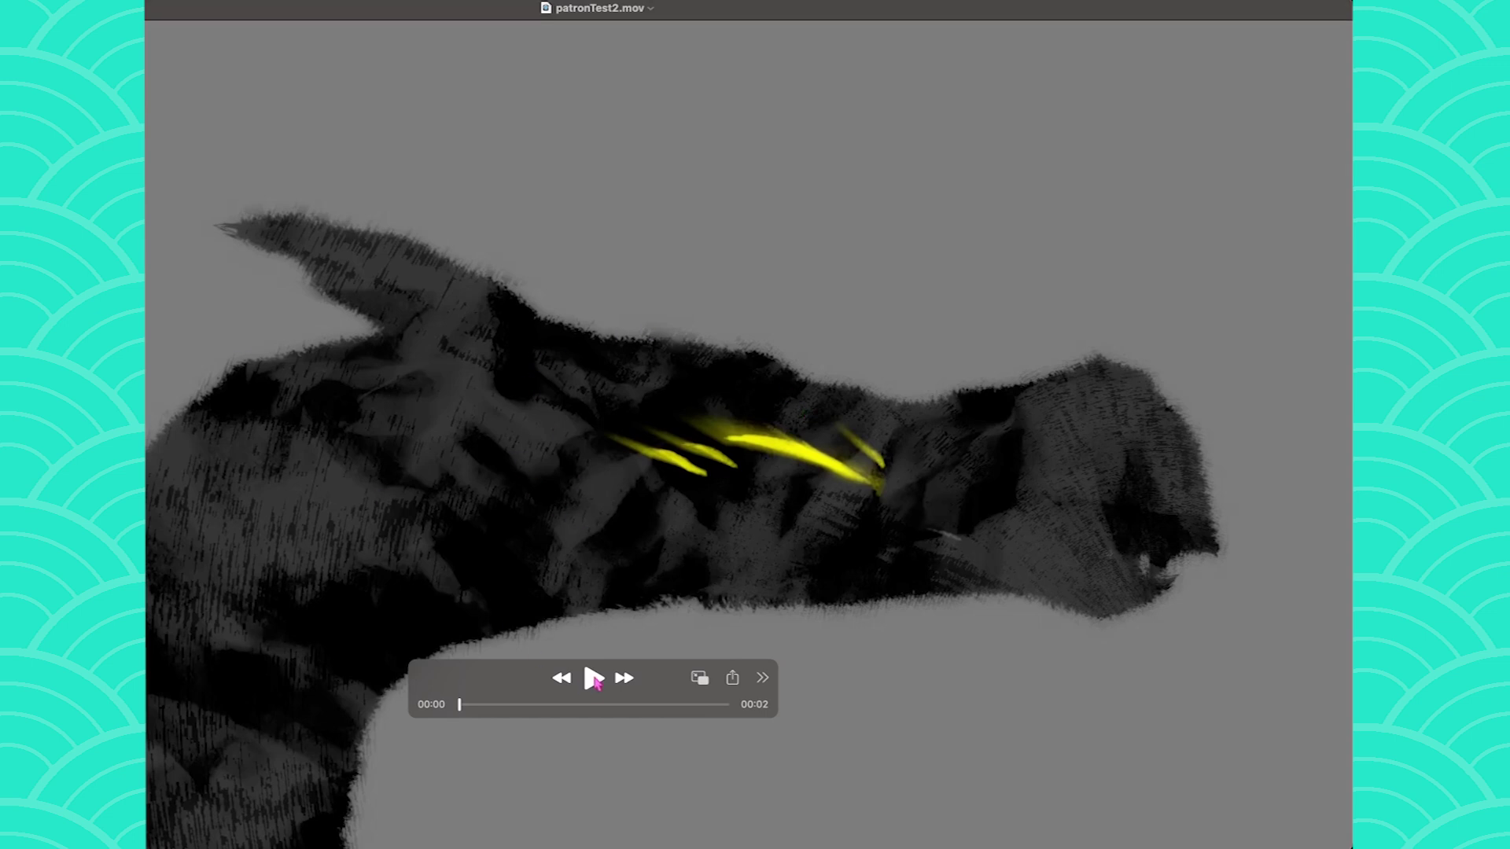
Enlarge and play patronTest2.mov, replay it from the start, and close the video and Finder windows
double_click(365, 18)
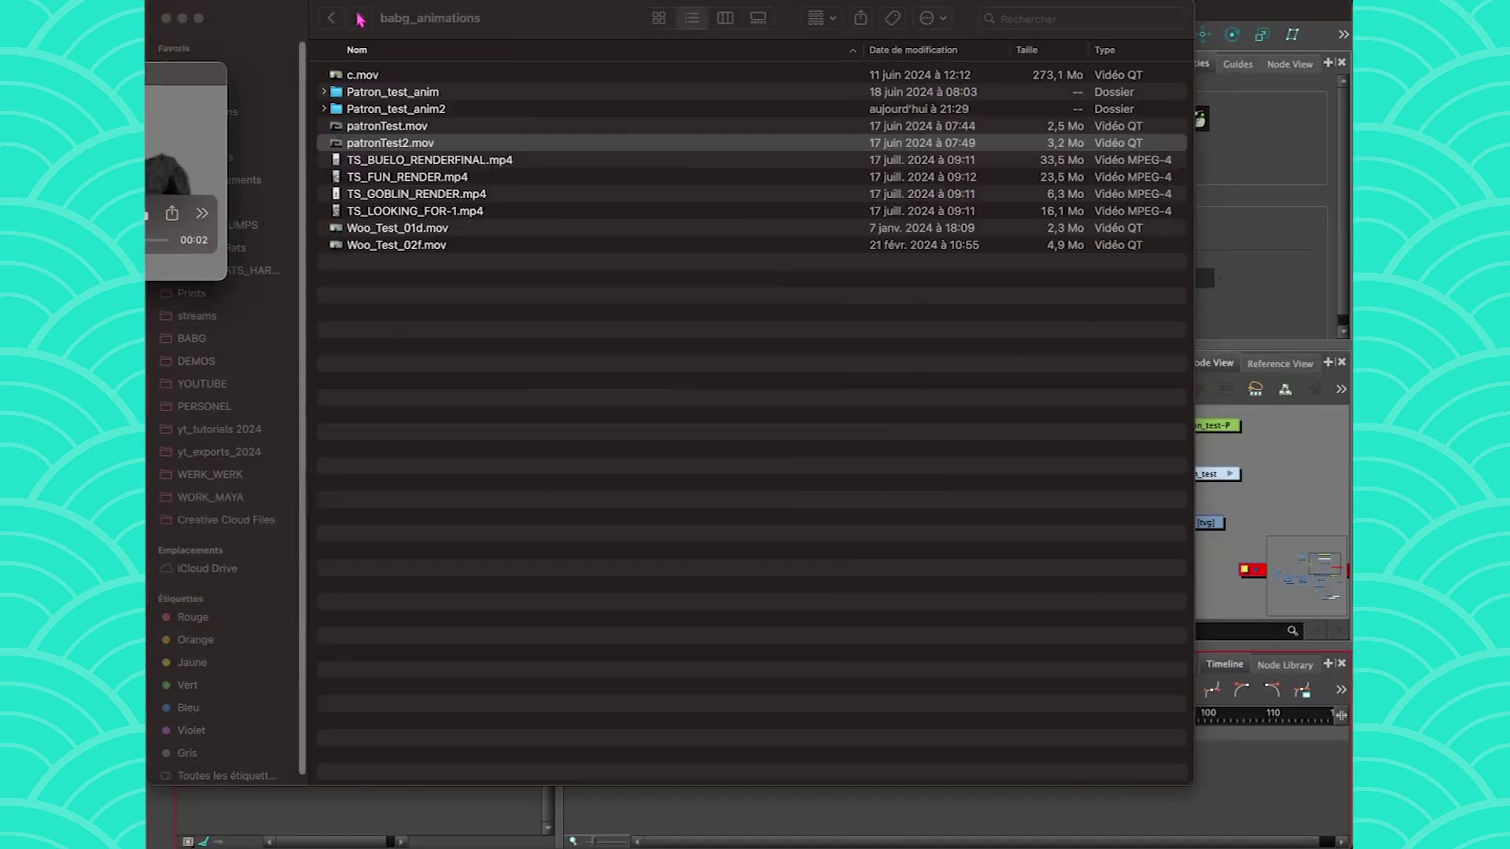
key("super+3")
key("space")
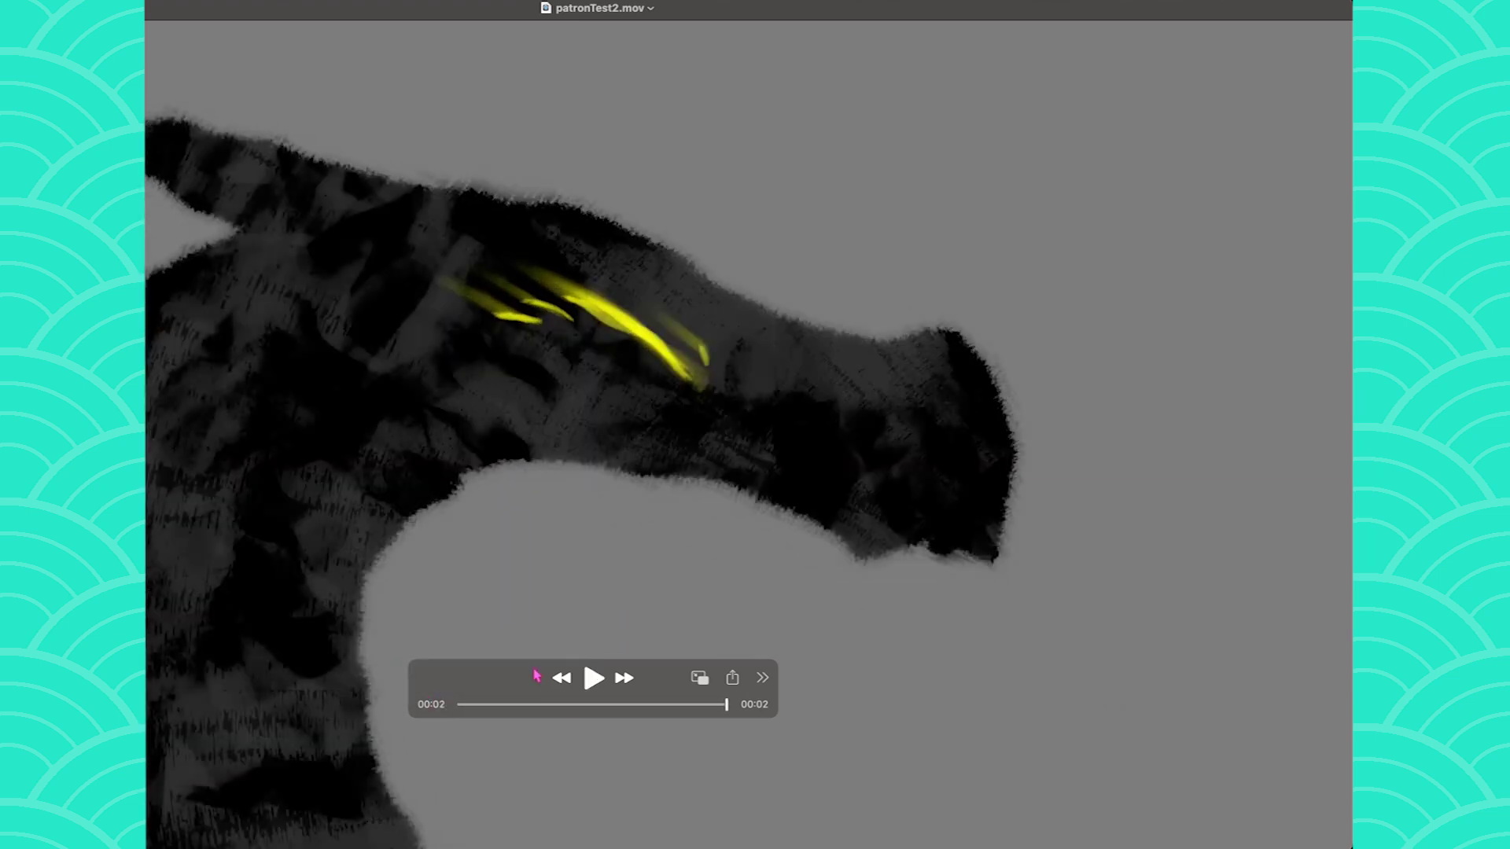
left_click_drag(555, 709, 442, 704)
left_click(592, 679)
key("super+w")
left_click(166, 18)
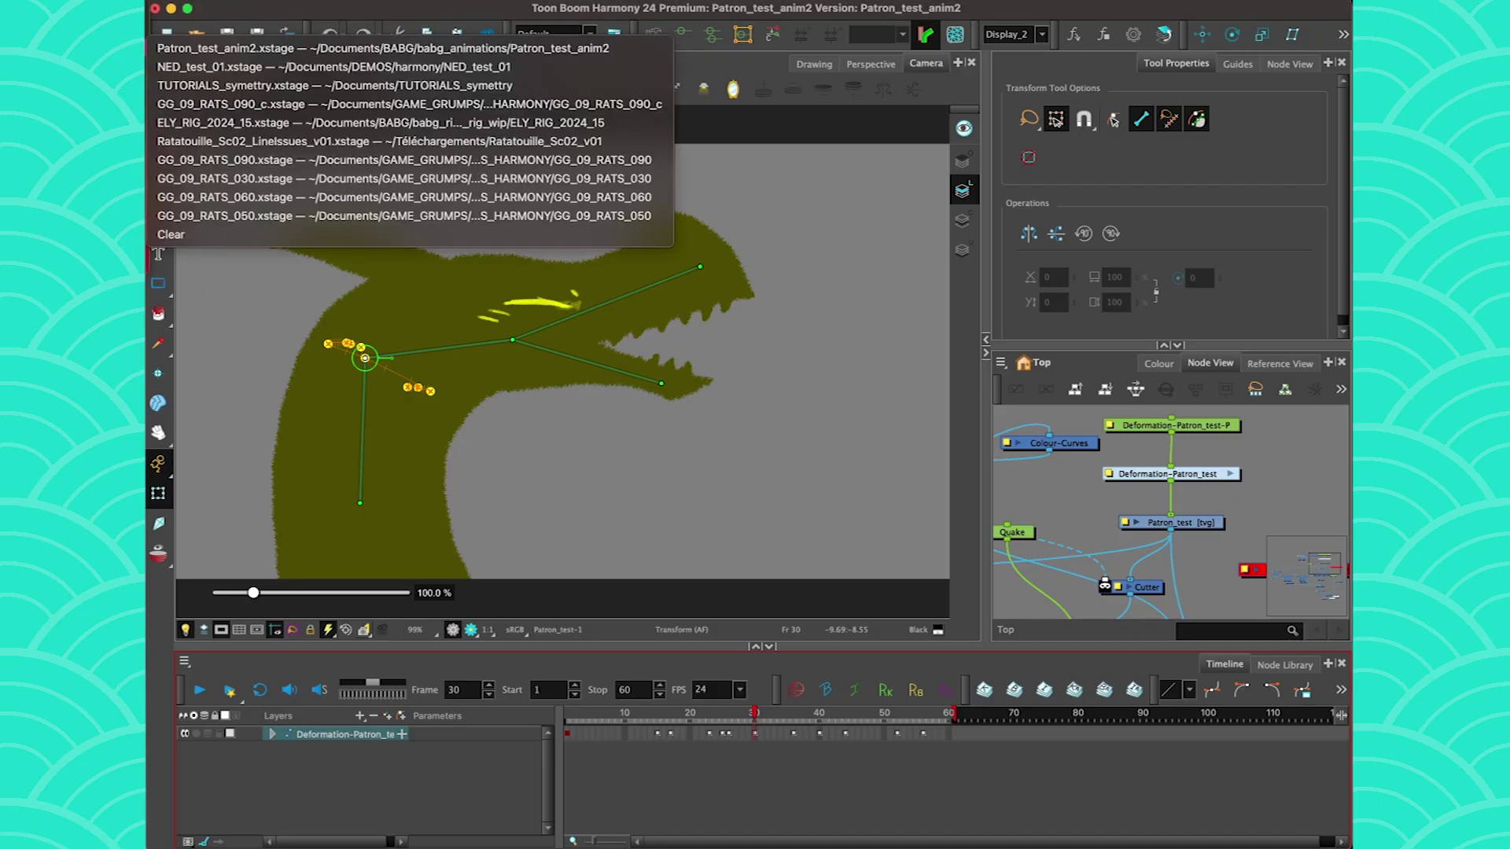
Create a new Toon Boom Harmony scene named NewScene with the HDTV_1080p24 camera size
key("super+n")
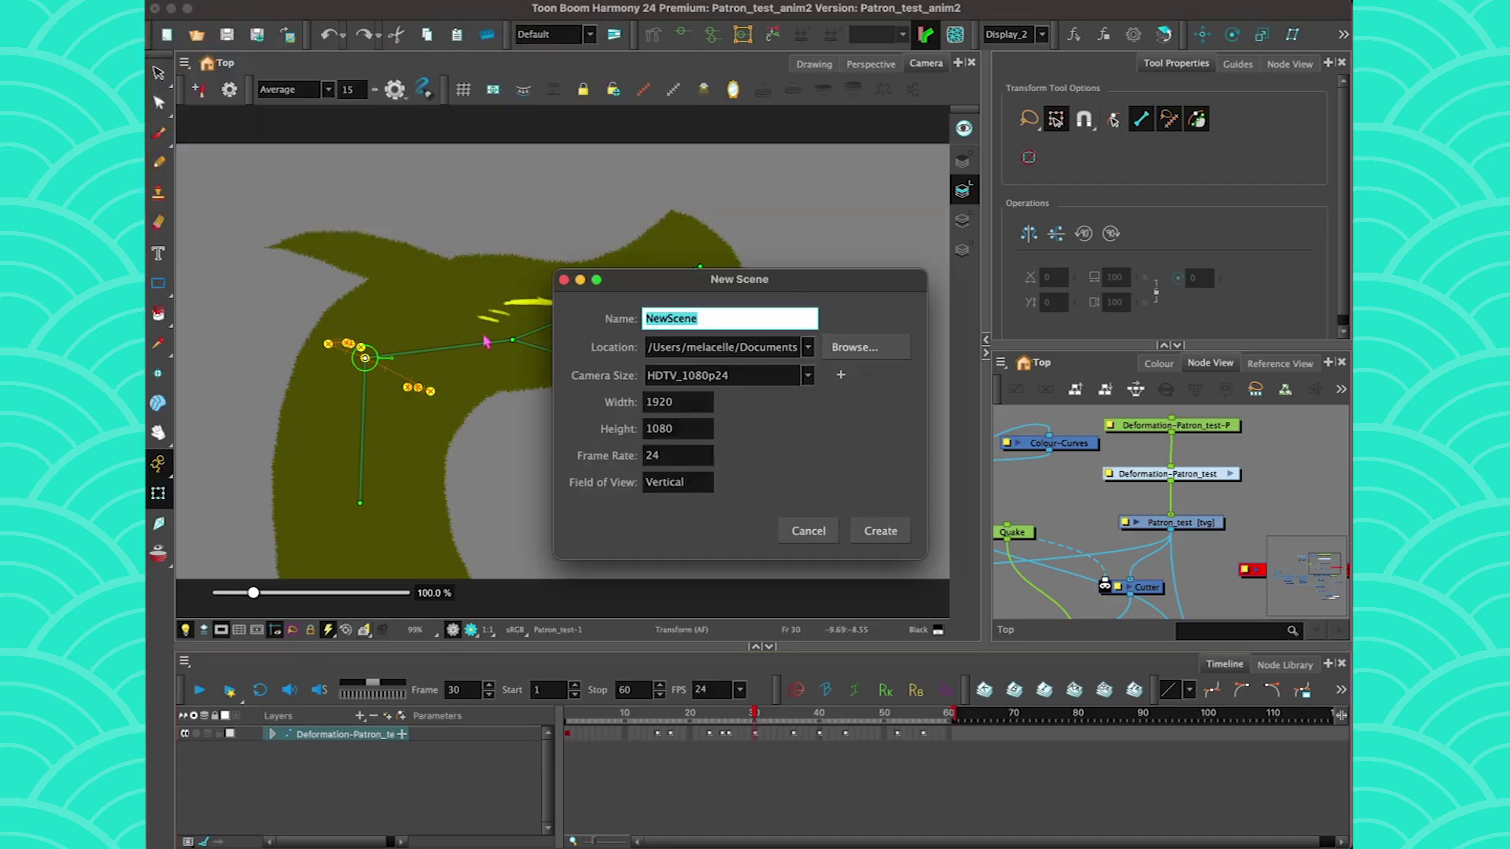
left_click(868, 533)
left_click(693, 451)
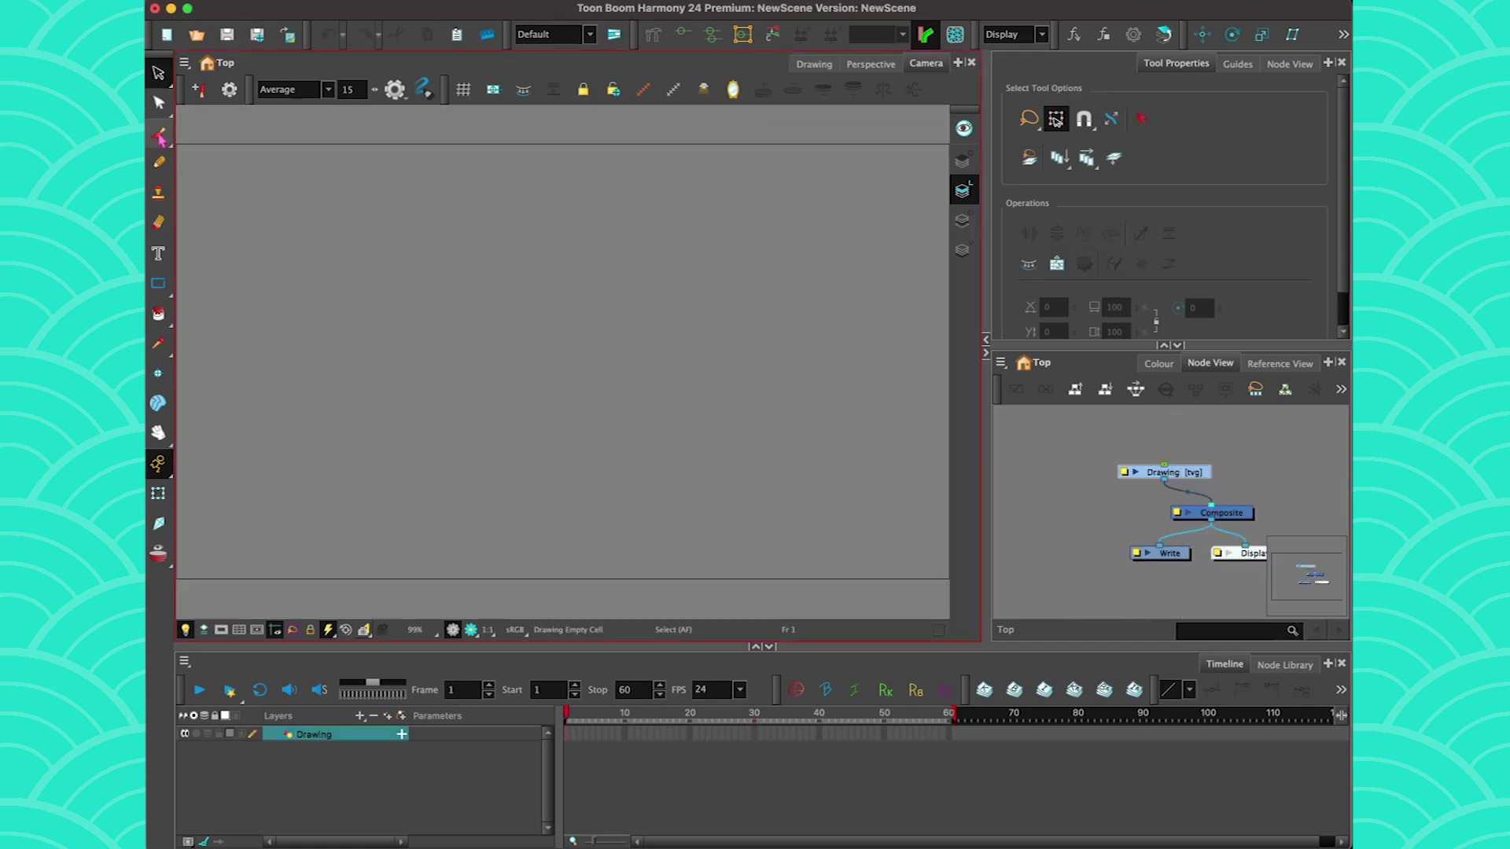
Brush a stick figure with a round head, straight body, two raised arms and two legs using Watery Line
left_click_drag(547, 210, 495, 239)
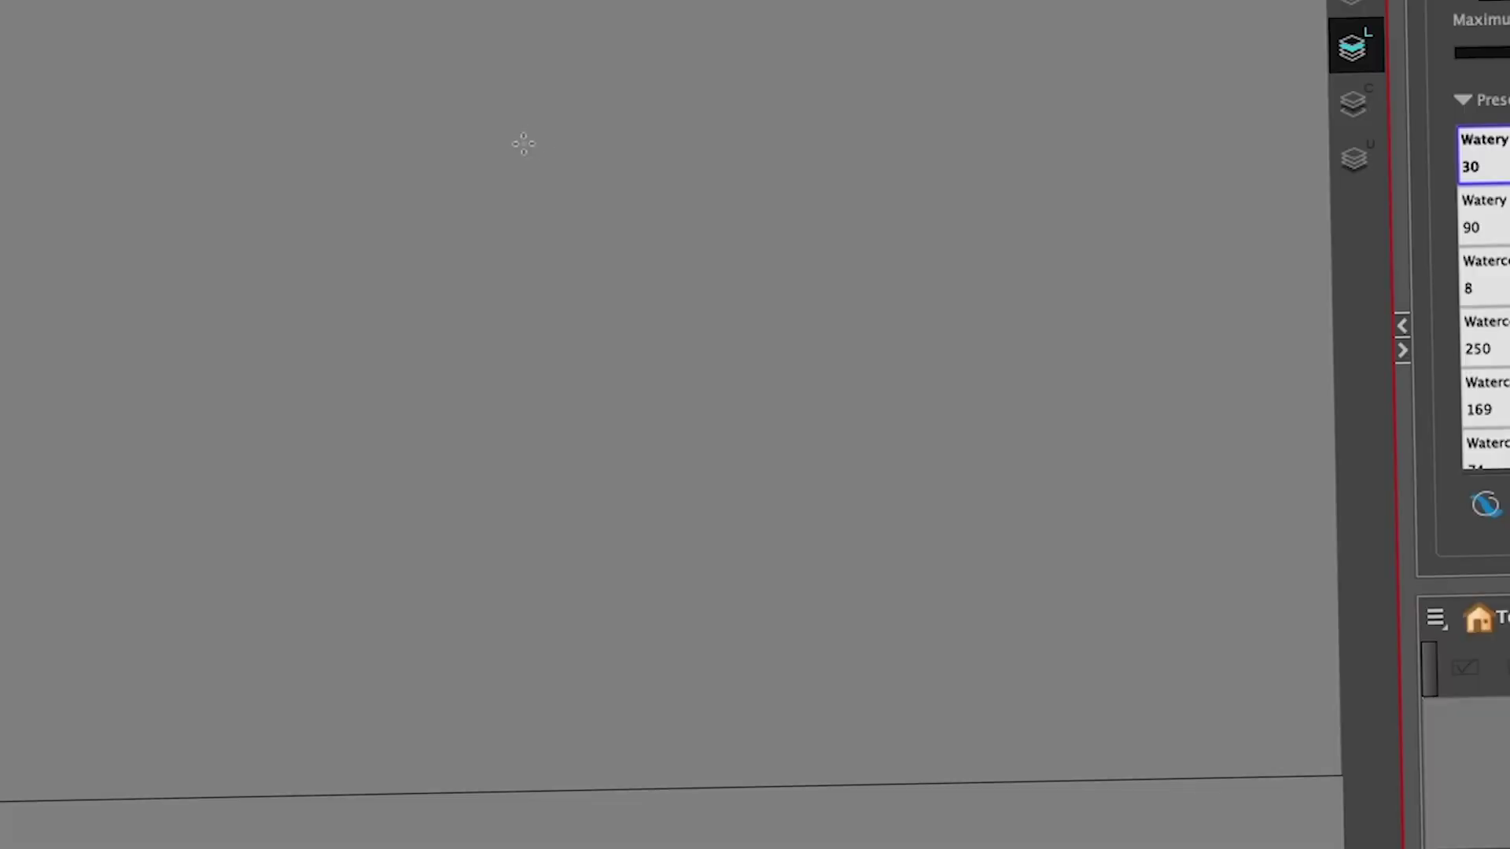
key("o")
left_click_drag(517, 234, 505, 226)
mouse_move(497, 115)
left_mouse_down()
mouse_move(553, 137)
mouse_move(582, 178)
mouse_move(559, 117)
mouse_move(535, 160)
mouse_move(537, 201)
mouse_move(553, 205)
mouse_move(548, 507)
left_mouse_up()
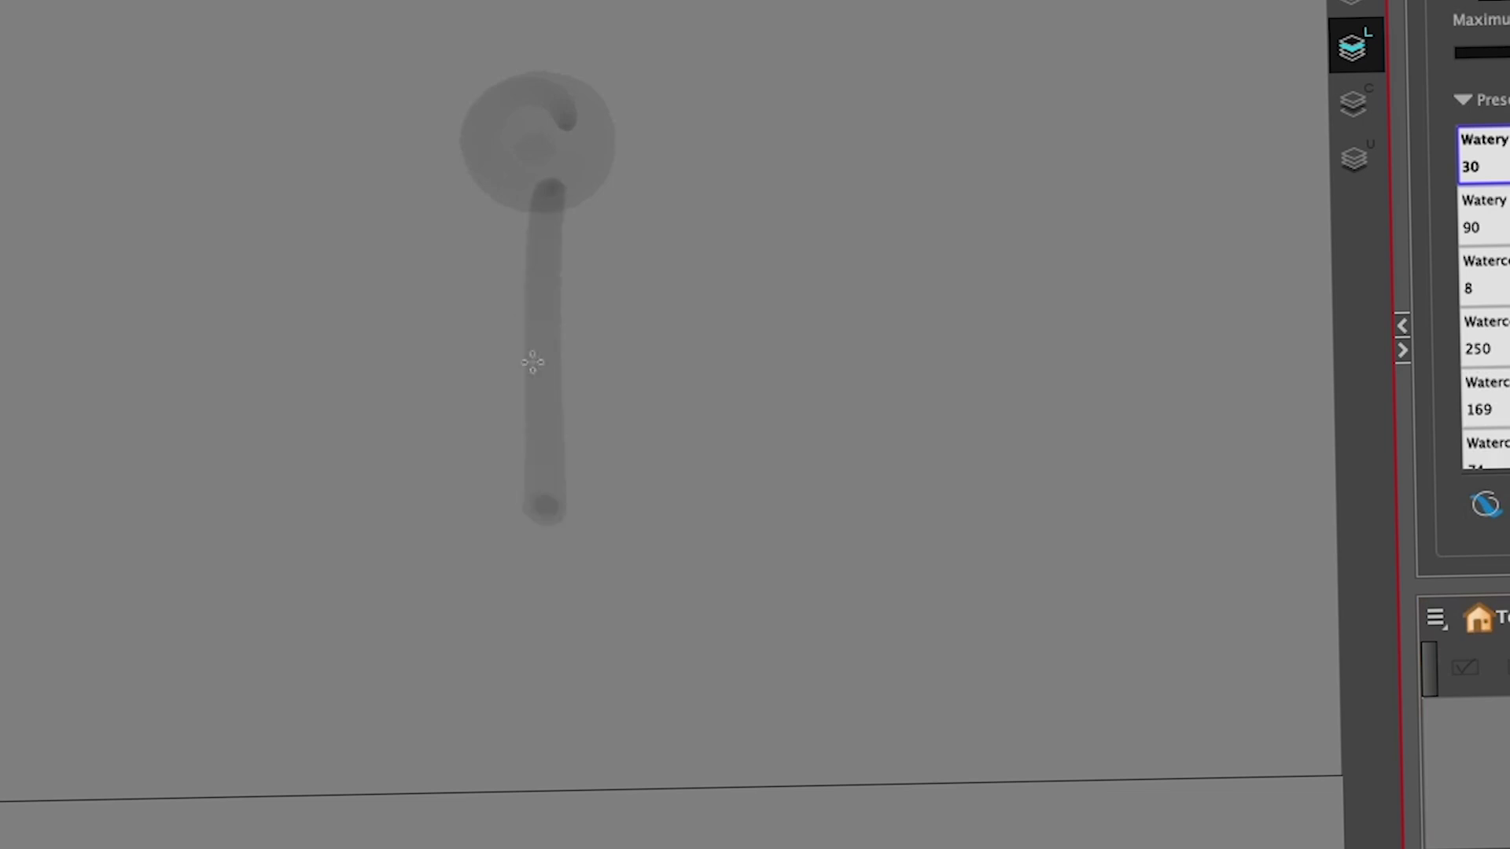
mouse_move(539, 280)
left_mouse_down()
mouse_move(377, 195)
mouse_move(717, 190)
left_mouse_up()
left_click_drag(543, 507, 494, 761)
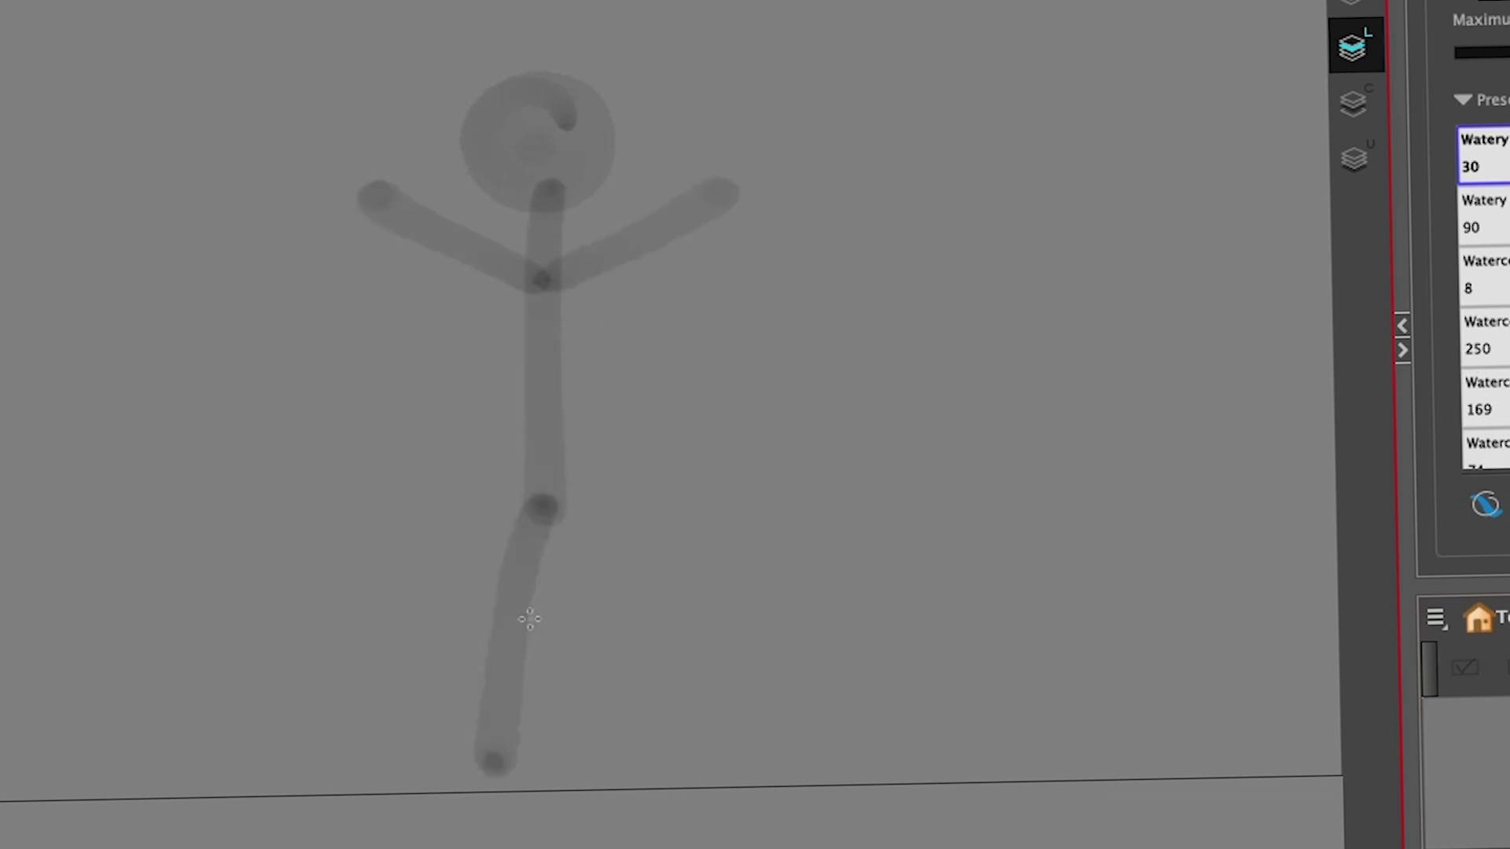
left_click_drag(557, 479, 621, 766)
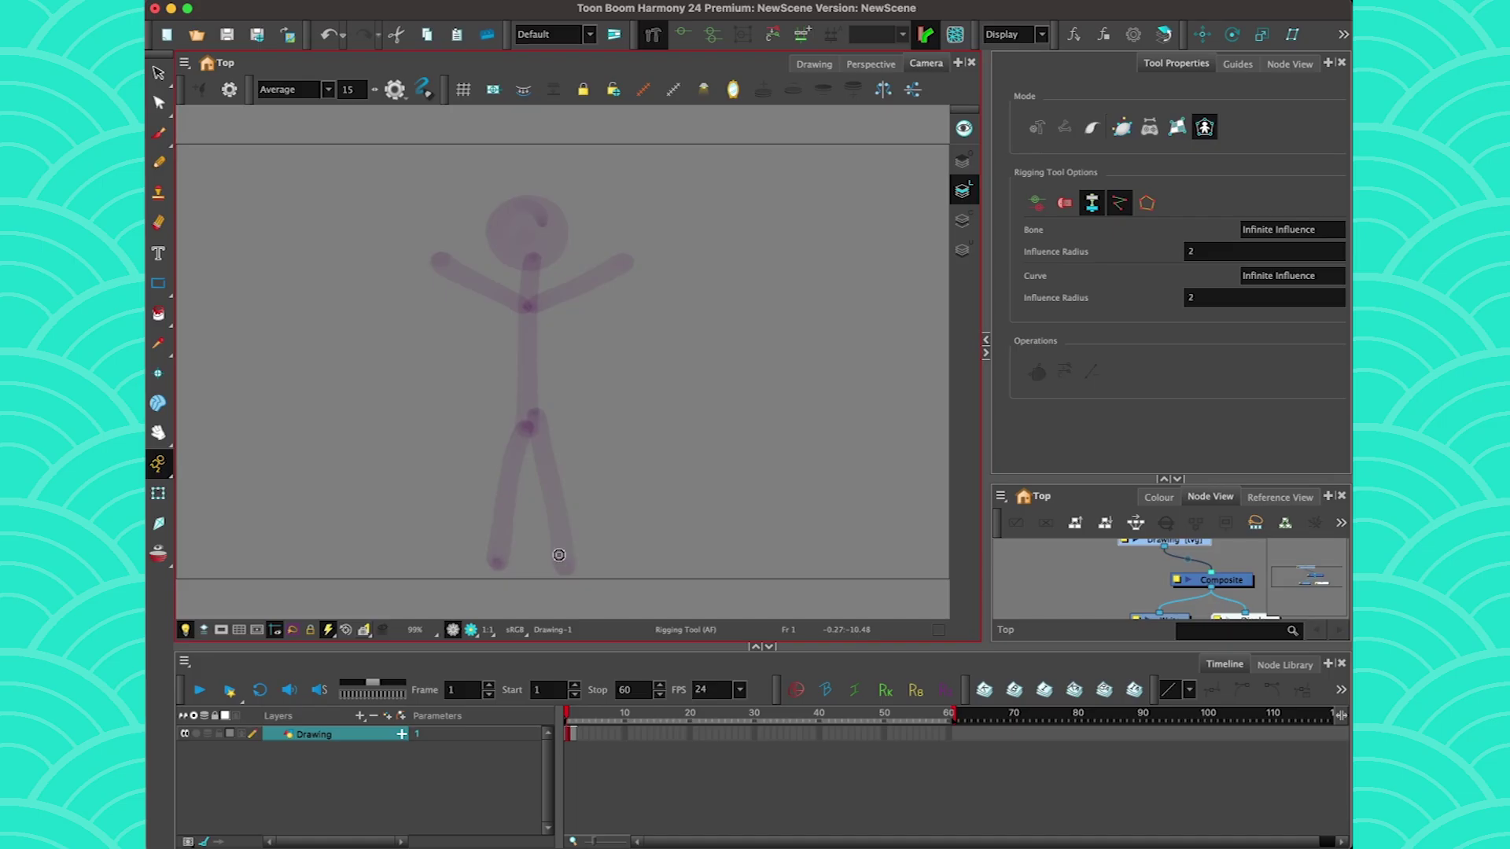
Place weighted deformation points on the stick figure from one foot through the hip and chest to the neck
left_click(619, 764)
left_click(542, 502)
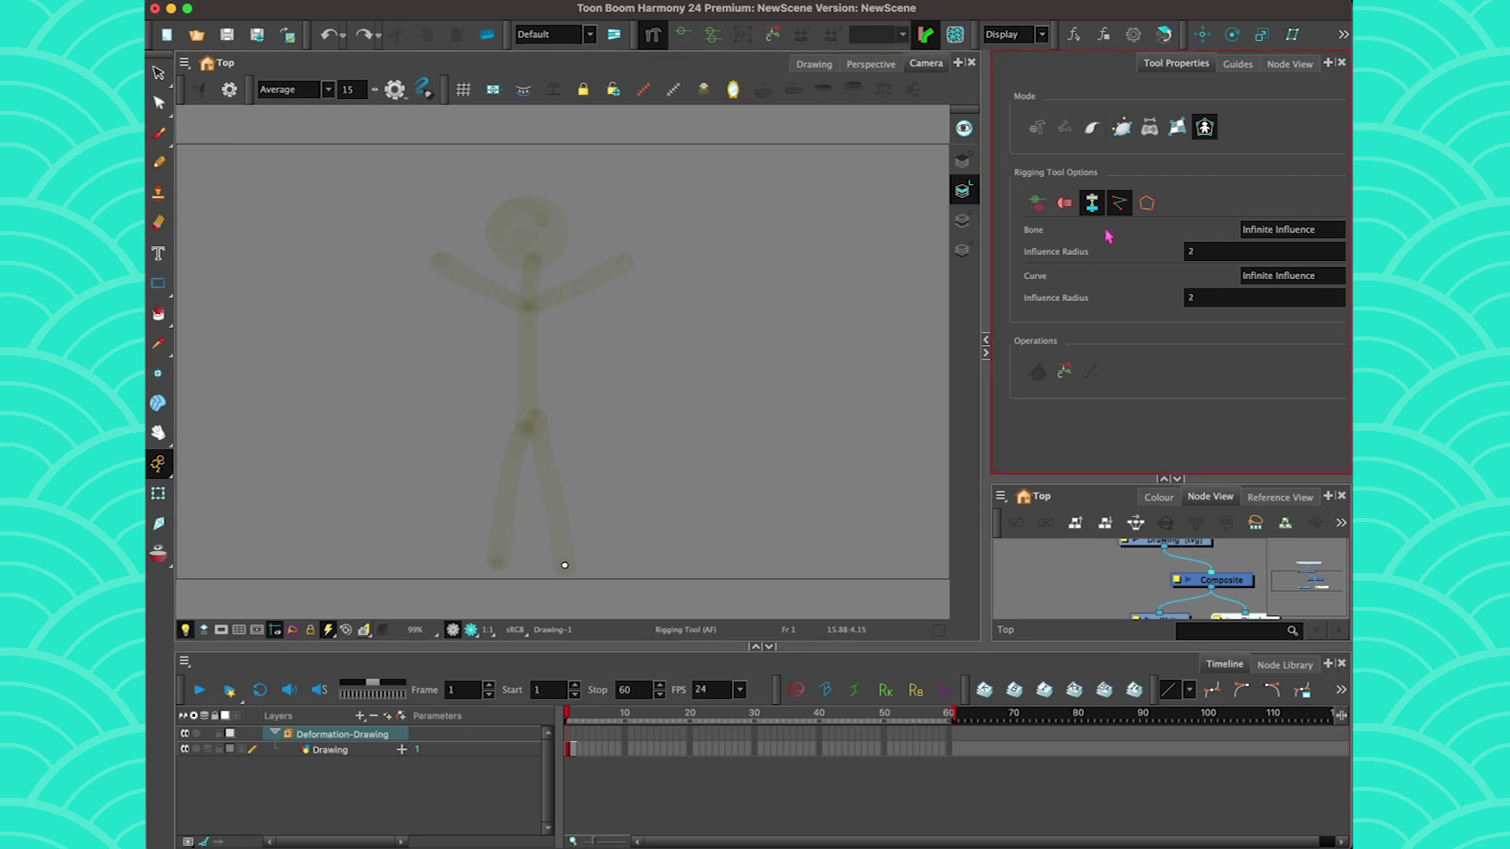
left_click(528, 423)
left_click(529, 304)
left_click(532, 258)
Add arm bones branching from the chest joint to both hands
left_click(1120, 206)
left_click(1120, 206)
left_click(529, 305)
left_click(620, 262)
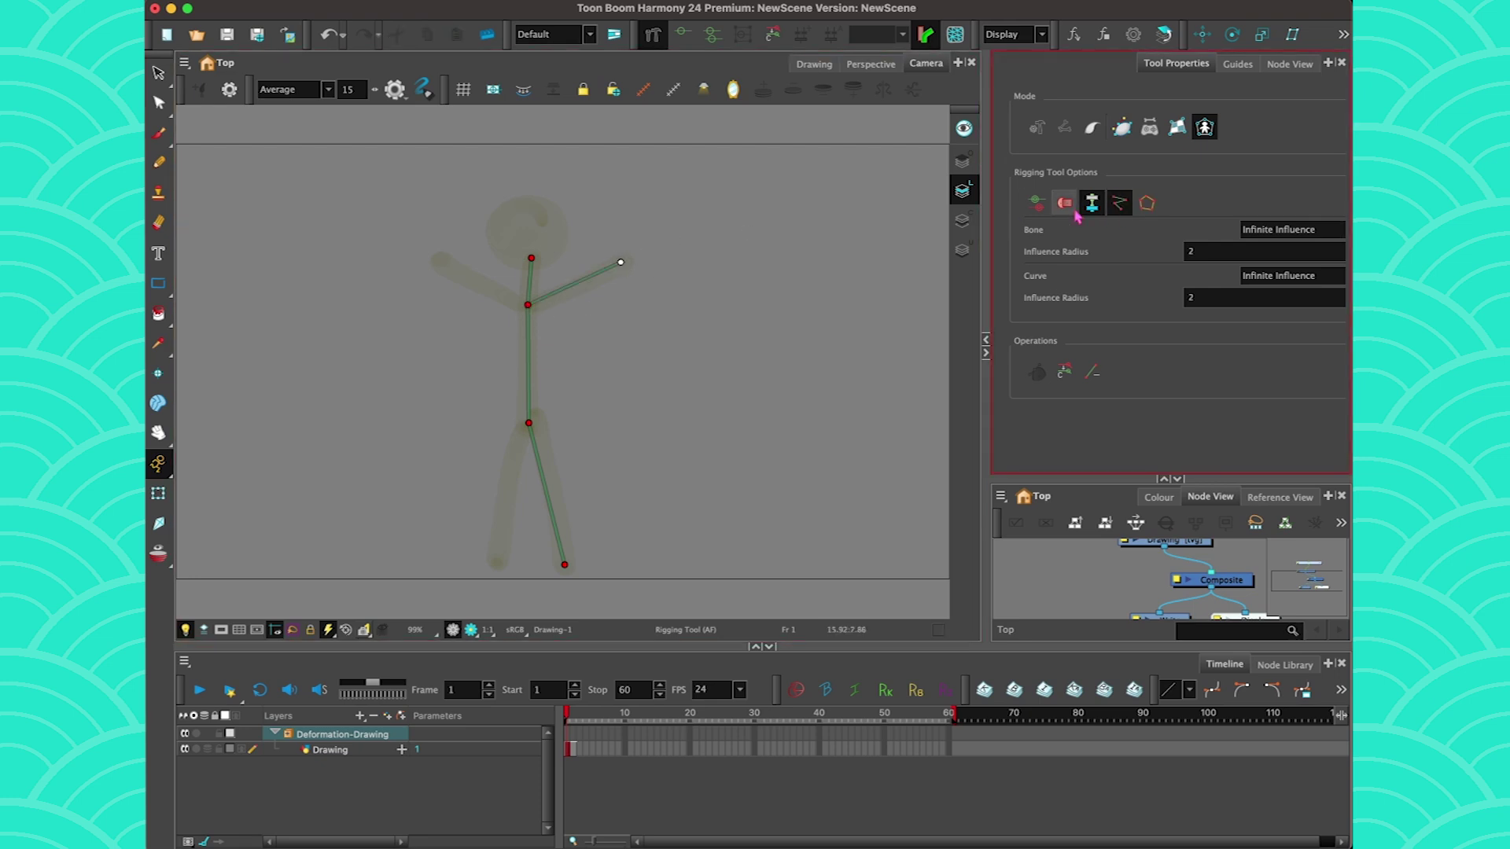
left_click(528, 304)
left_click(438, 261)
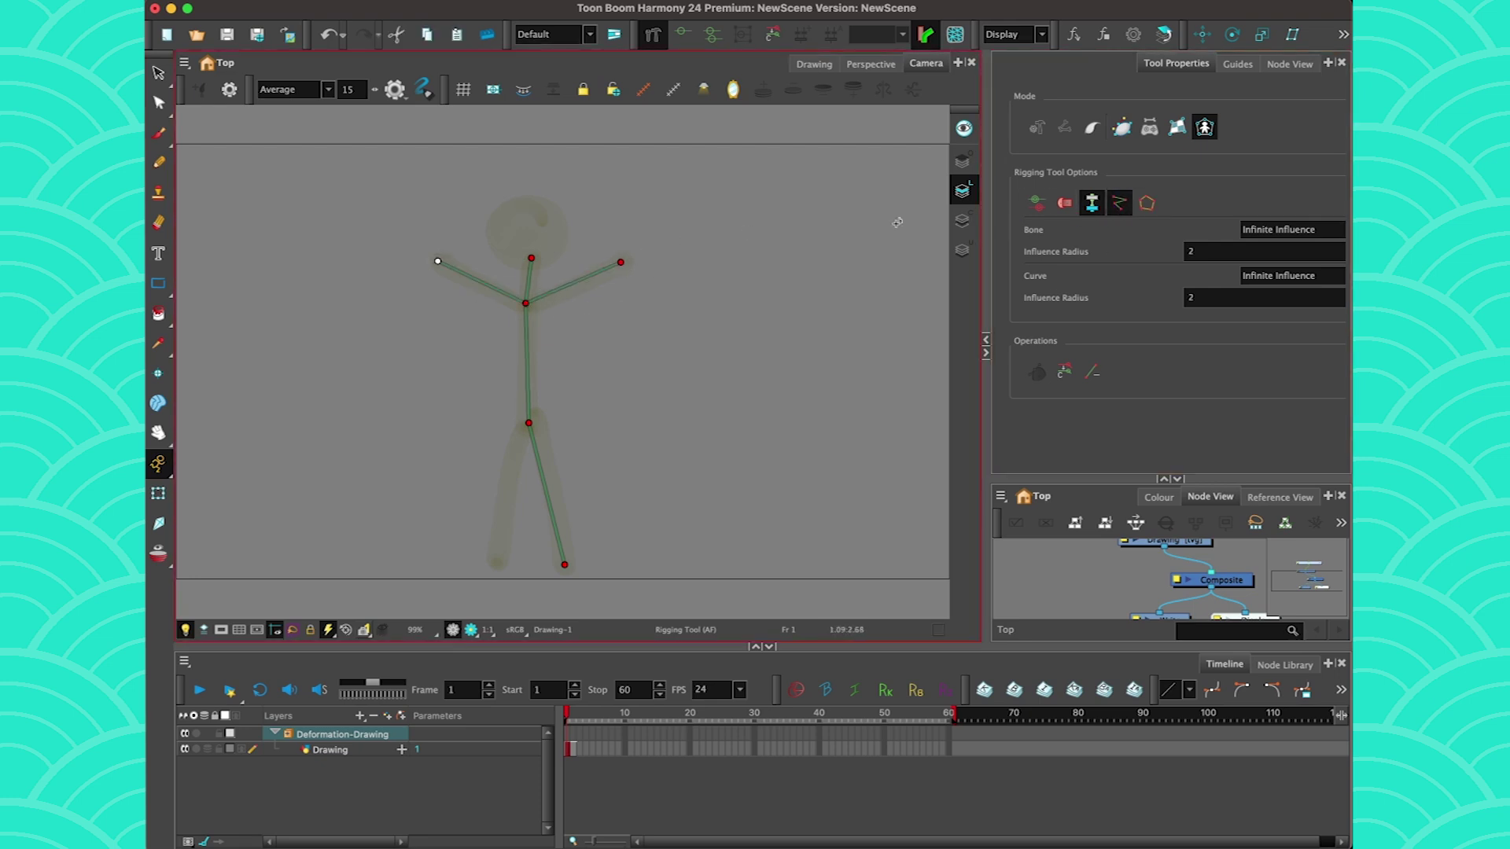
Add a bone for the remaining leg, branching from the hip joint to the foot
left_click(1145, 203)
left_click(1120, 204)
left_click(498, 561)
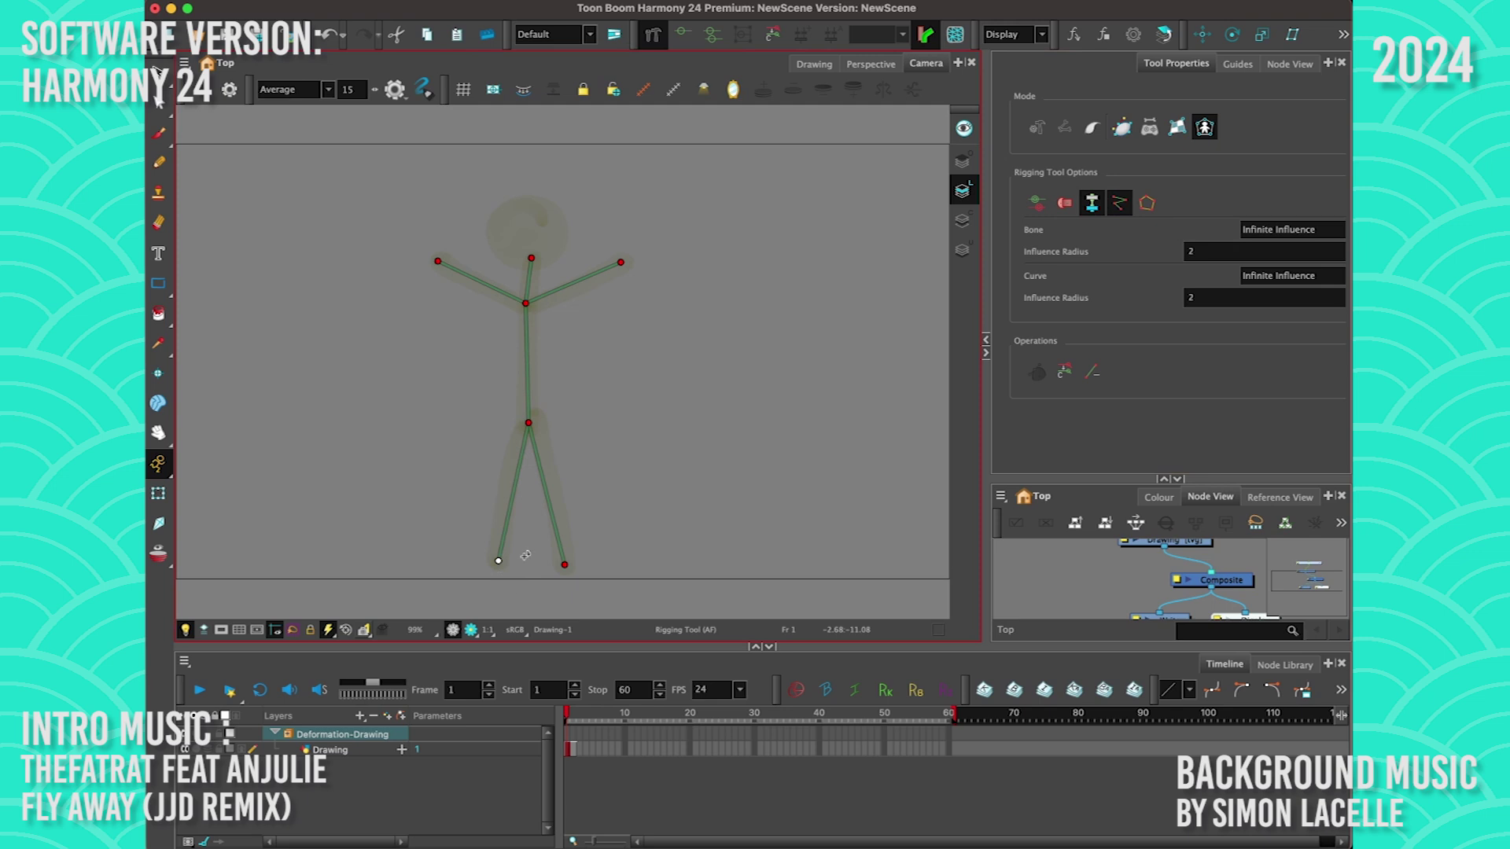
Test the stick figure's rig by bending its body at the hip and moving the chest, head and arms
left_click(158, 493)
left_click(530, 423)
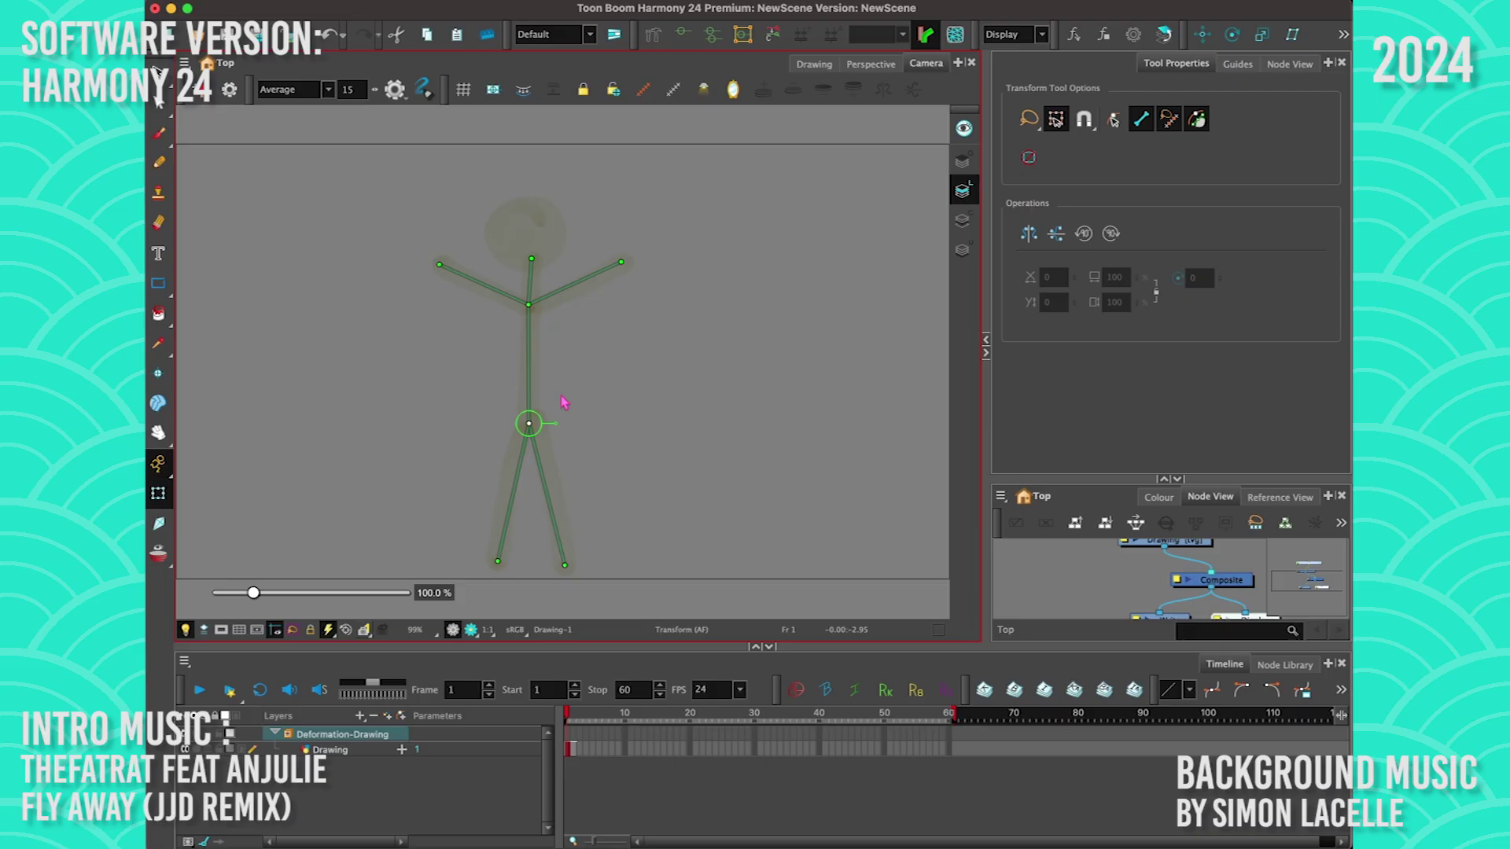
mouse_move(440, 265)
left_mouse_down()
mouse_move(623, 254)
mouse_move(444, 271)
left_mouse_up()
mouse_move(528, 304)
left_mouse_down()
mouse_move(542, 306)
mouse_move(526, 315)
left_mouse_up()
mouse_move(599, 161)
left_mouse_down()
mouse_move(472, 189)
mouse_move(468, 234)
mouse_move(405, 263)
left_mouse_up()
left_click_drag(527, 287, 444, 373)
left_click(466, 331)
left_click_drag(519, 322, 432, 538)
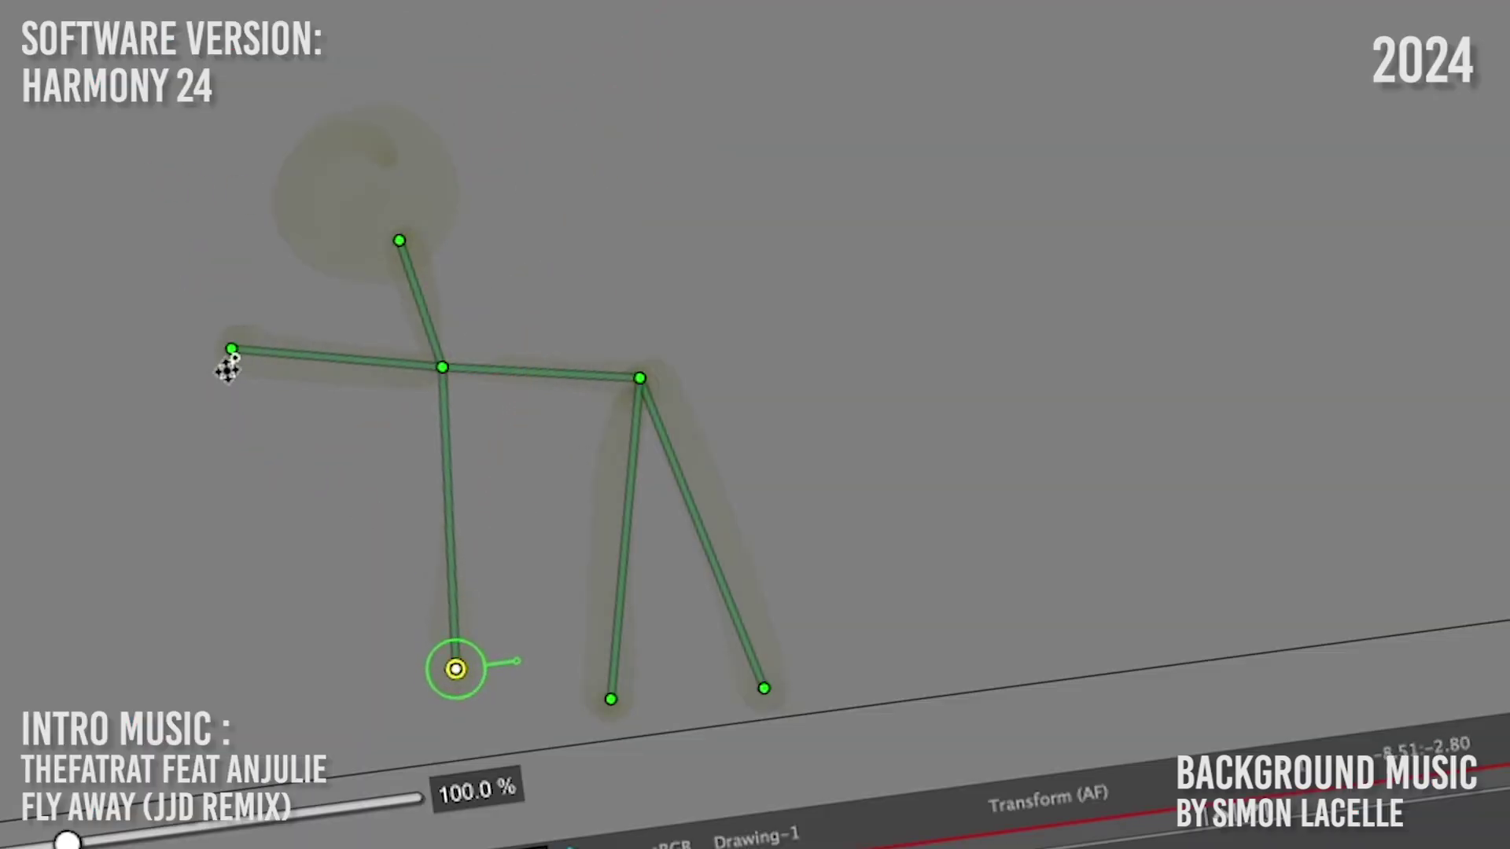
mouse_move(233, 354)
left_mouse_down()
mouse_move(327, 687)
mouse_move(325, 662)
left_mouse_up()
mouse_move(246, 84)
left_mouse_down()
mouse_move(138, 364)
mouse_move(707, 204)
left_mouse_up()
left_click_drag(431, 390, 276, 239)
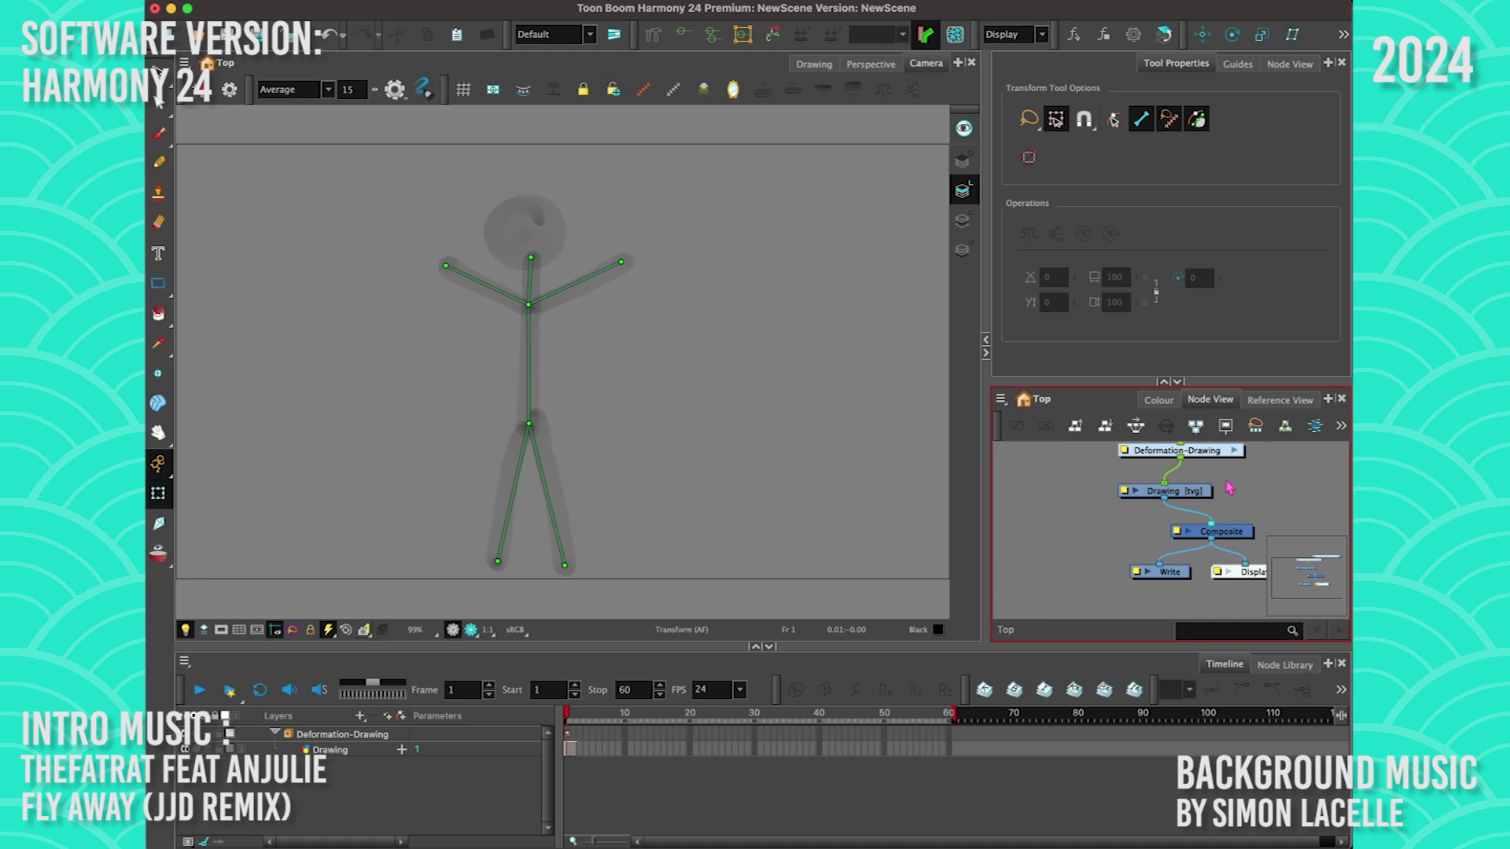
Brush several freehand test strokes beside the stick figure on the Drawing layer
key("alt+b")
left_click_drag(1169, 471, 1137, 470)
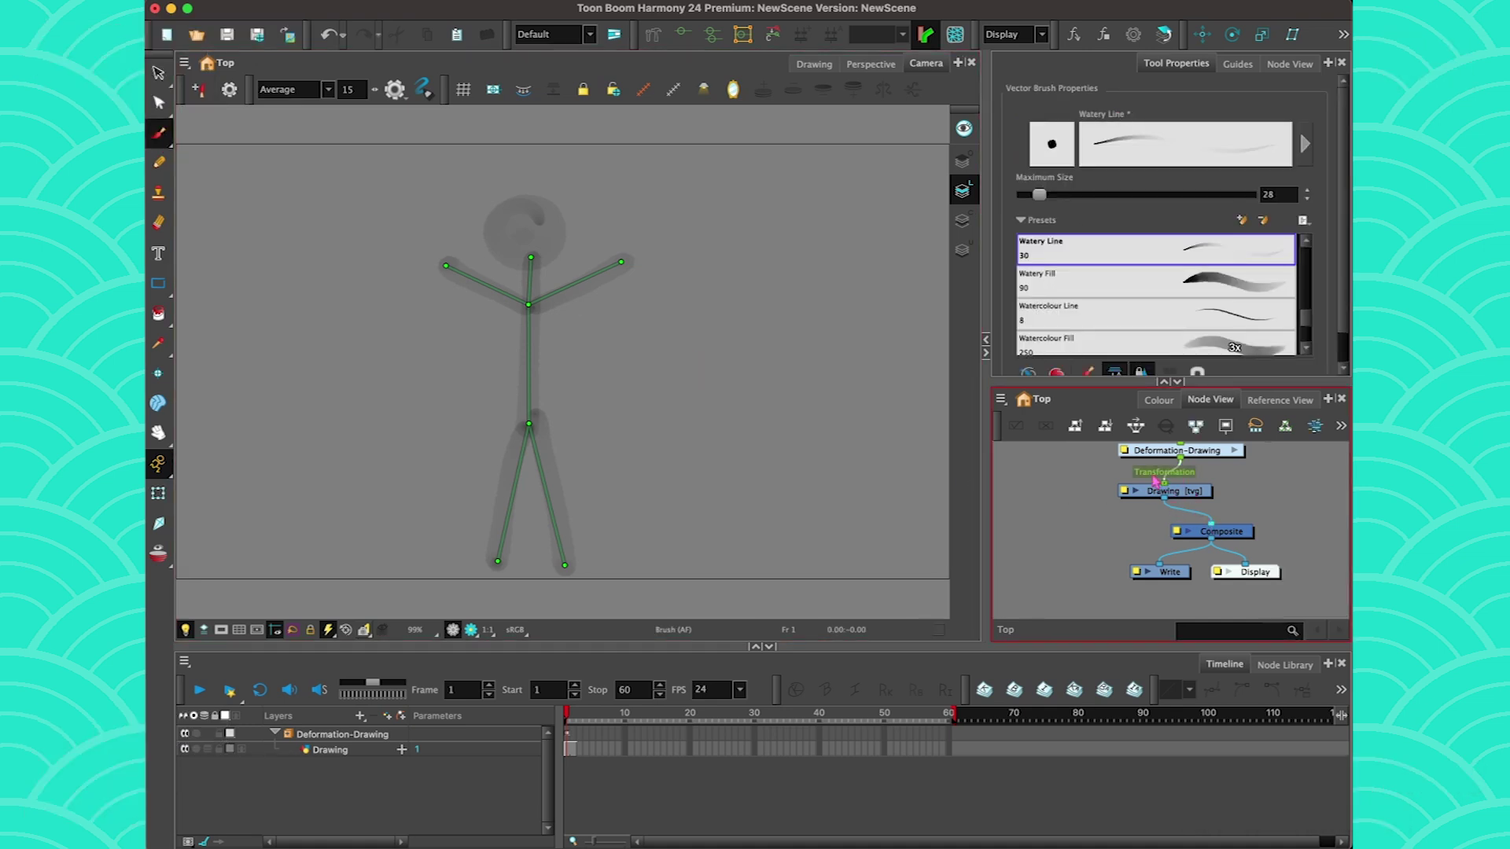
left_click(1191, 487)
left_click_drag(759, 195, 780, 357)
left_click_drag(745, 202, 751, 406)
left_click_drag(631, 461, 718, 276)
left_click_drag(611, 406, 646, 557)
left_click_drag(672, 513, 700, 584)
left_click_drag(857, 457, 805, 512)
left_click_drag(918, 276, 851, 393)
left_click_drag(803, 429, 745, 468)
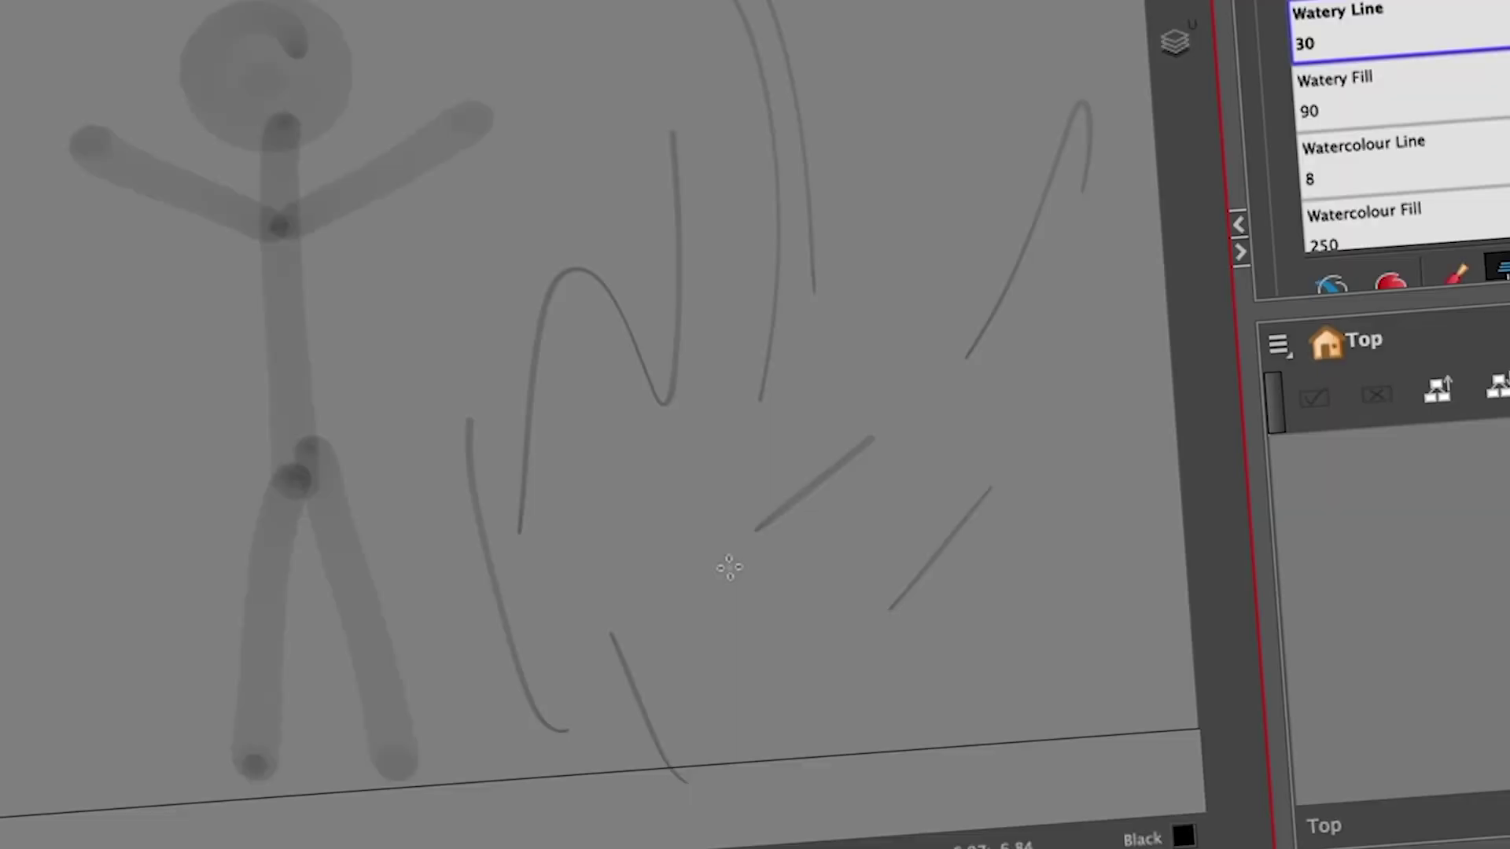
Undo all the freehand strokes beside the stick figure
key("super+z")
key("super+z")
key("super+z")
key("super+z")
key("super+z")
key("super+z")
key("super+z")
key("super+z")
key("super+z")
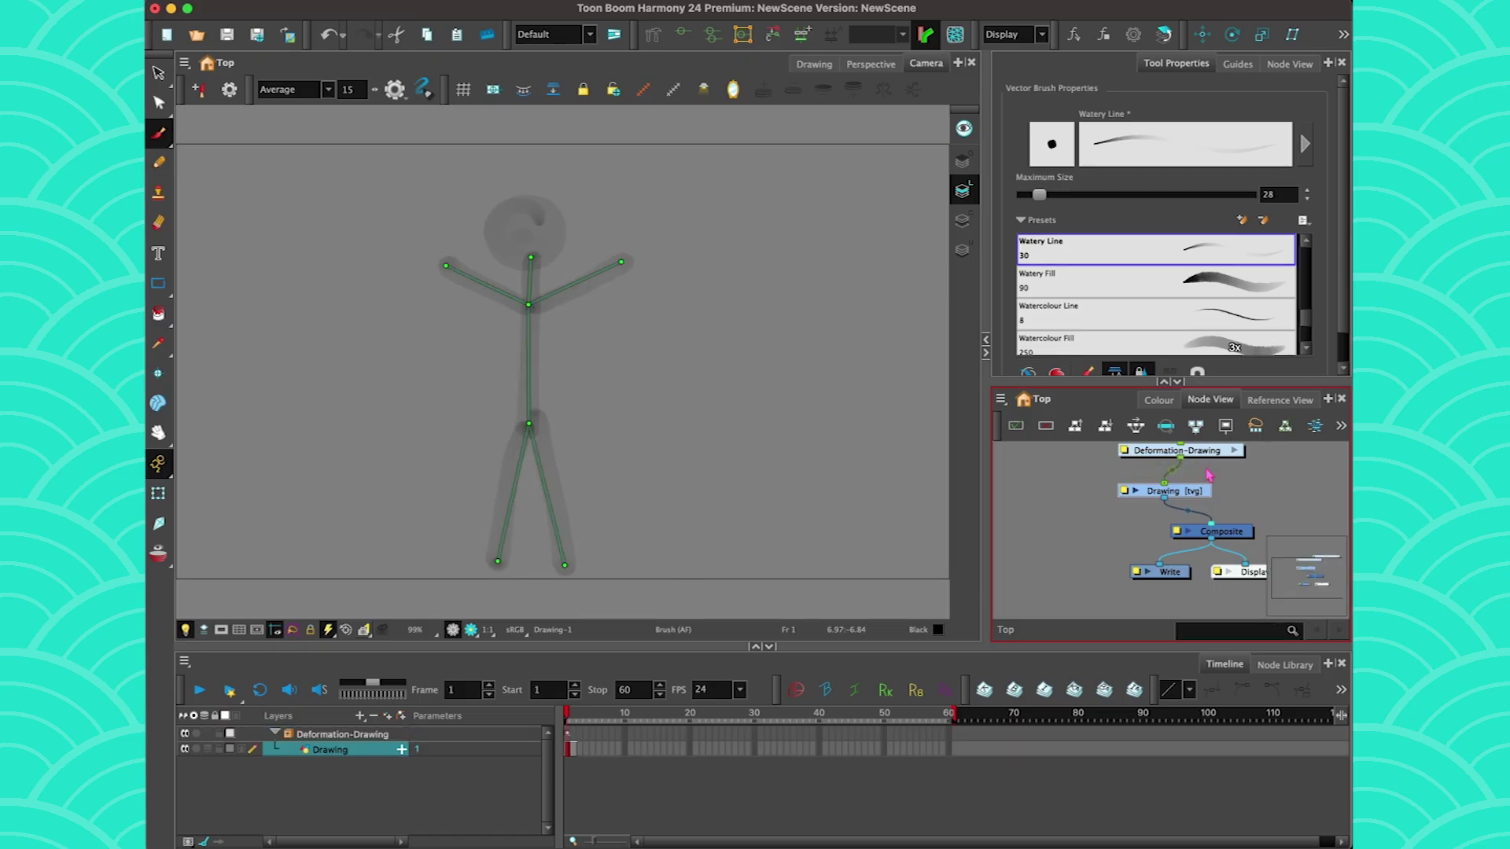
Disconnect the Deformation-Drawing node from the Drawing node and move it aside in the node network
left_click(1197, 495)
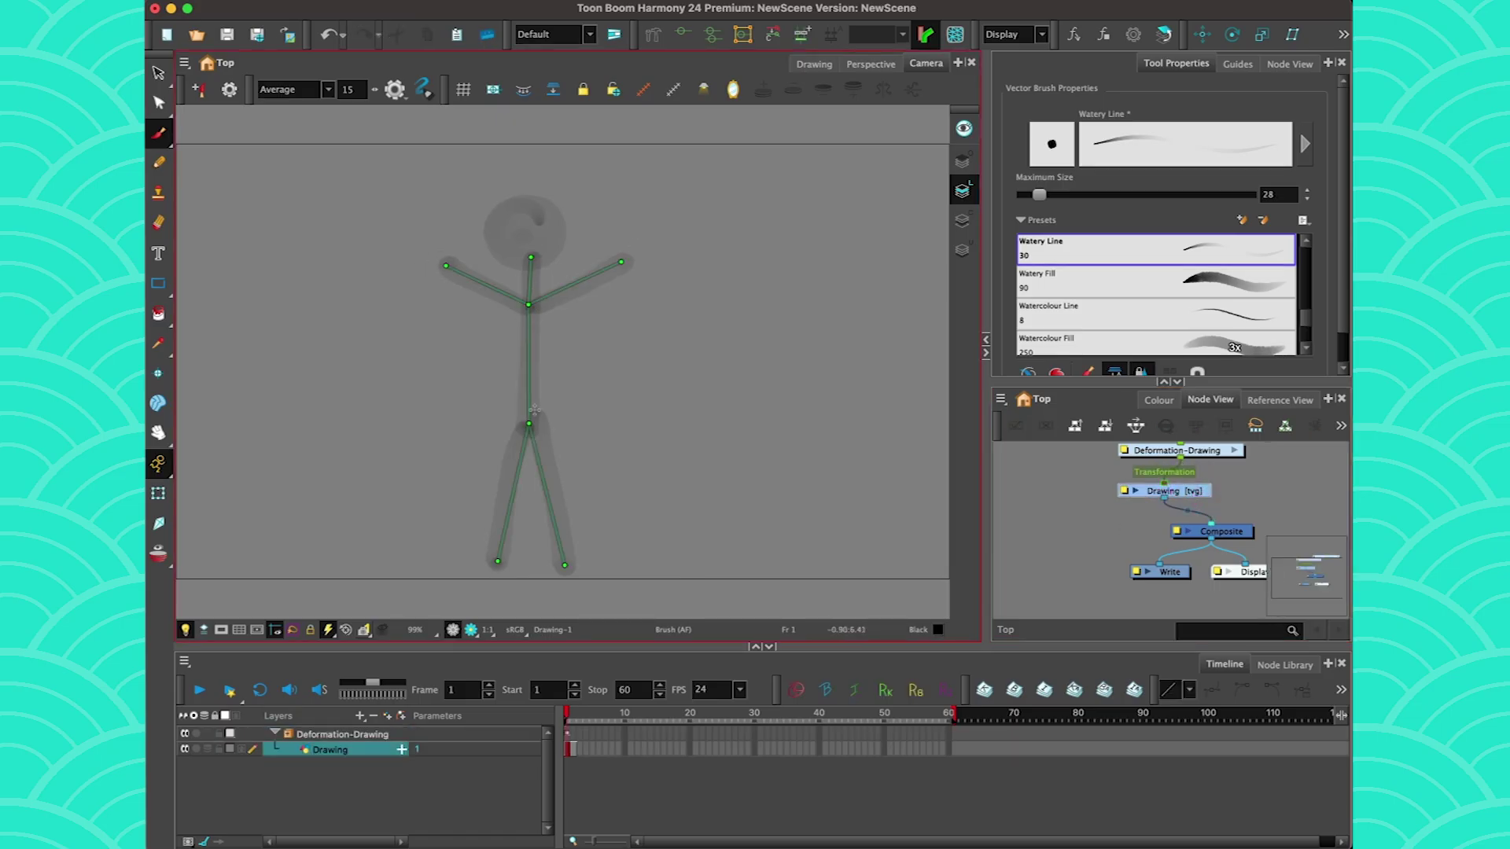
mouse_move(1165, 499)
left_mouse_down()
mouse_move(1195, 511)
mouse_move(1306, 471)
left_mouse_up()
left_click_drag(1204, 451, 1316, 472)
Replace the stick figure's Drawing node with a new empty vector drawing node
left_click(1139, 490)
key("super+r")
left_click(812, 516)
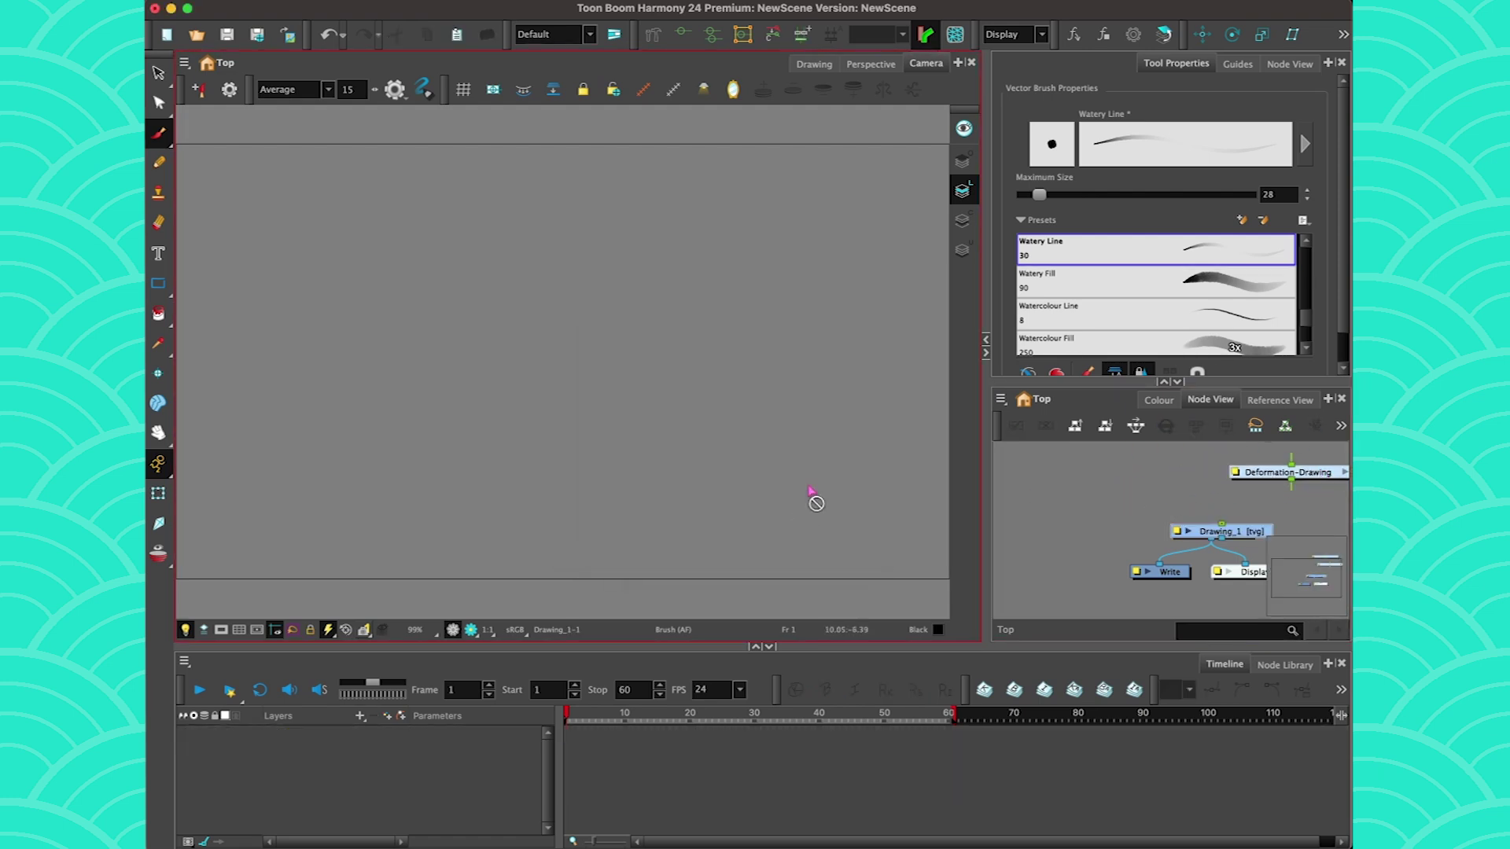
Place the Drawing_1 node above the Composite node, and paint a black-filled oval body with an upward-curving tail using Solid Brush 4
left_click_drag(1242, 537, 1140, 467)
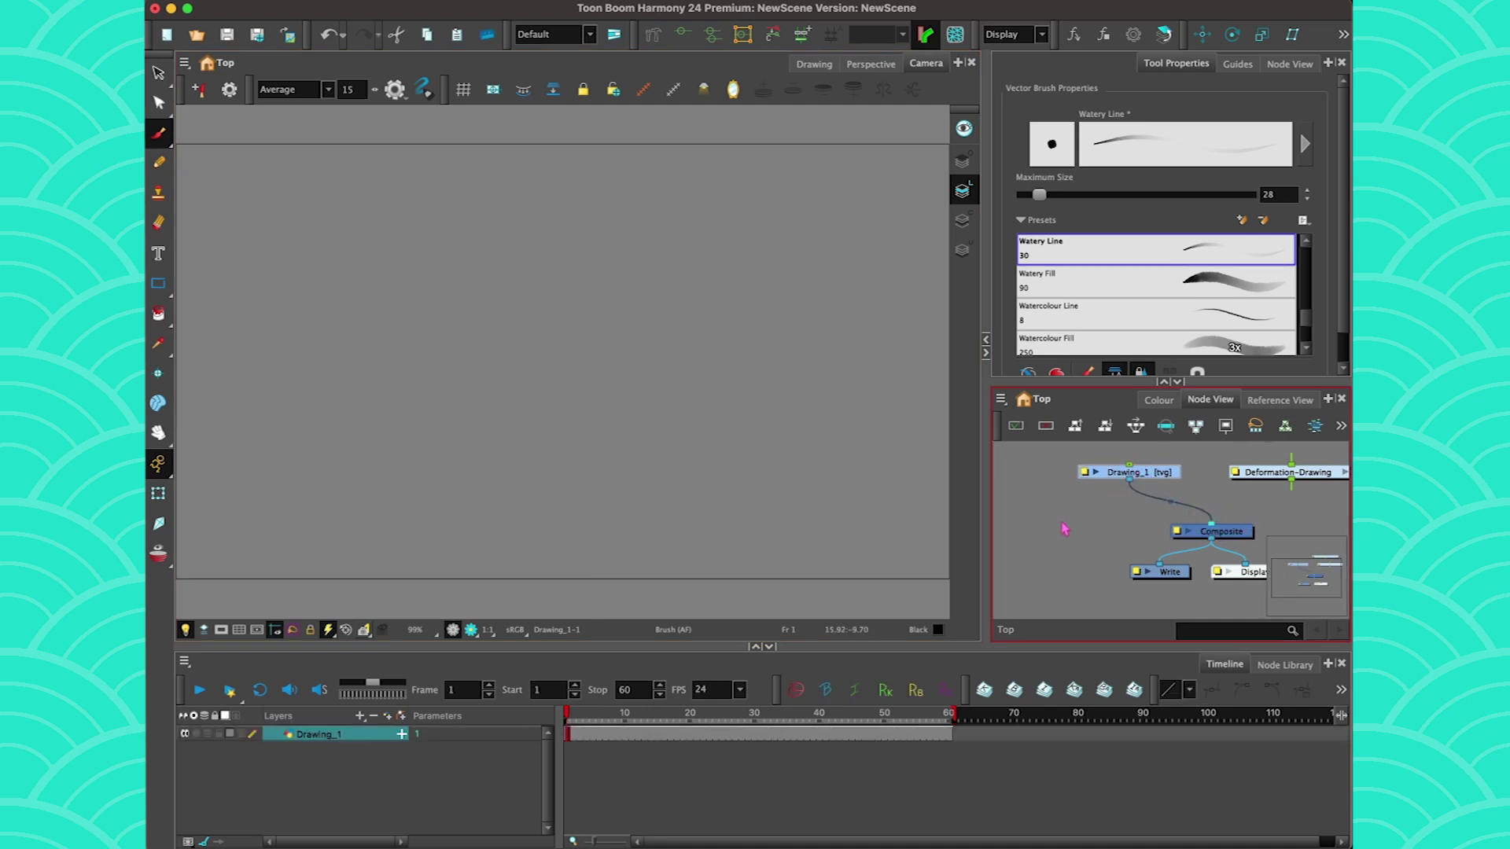
left_click(155, 145)
key("o")
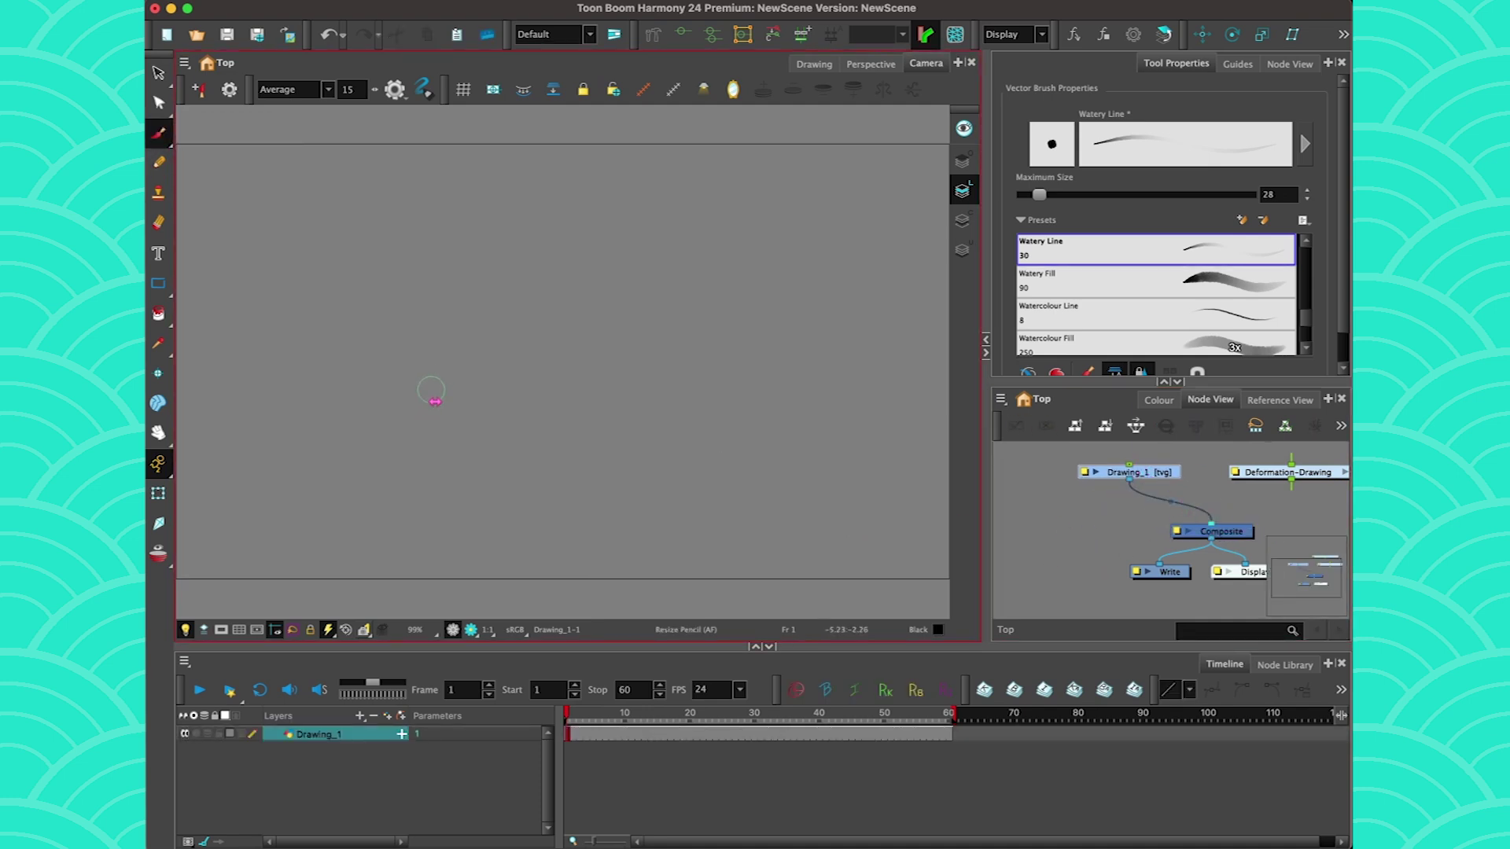
scroll(1156, 307, "down", 5)
left_click(1164, 335)
mouse_move(519, 363)
left_mouse_down()
mouse_move(830, 403)
mouse_move(583, 328)
mouse_move(548, 479)
mouse_move(808, 459)
mouse_move(784, 387)
mouse_move(833, 404)
mouse_move(877, 381)
mouse_move(885, 248)
left_mouse_up()
key("alt+i")
left_click(645, 410)
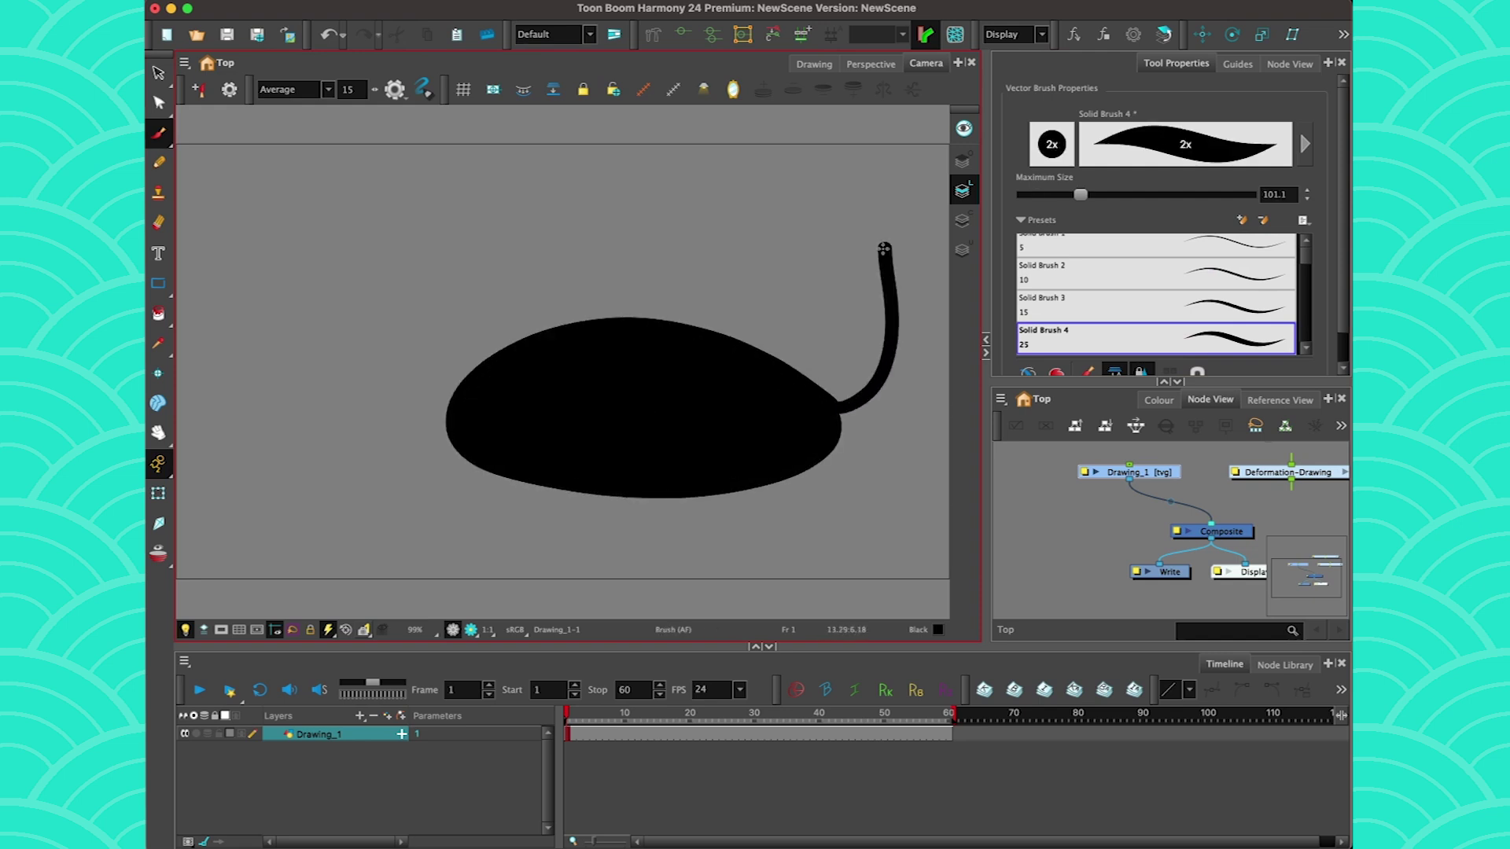
Draw the creature's head with an upper and a lower jaw at the body's front end and fill all three shapes black
mouse_move(464, 387)
left_mouse_down()
mouse_move(361, 346)
mouse_move(472, 424)
mouse_move(439, 368)
left_mouse_up()
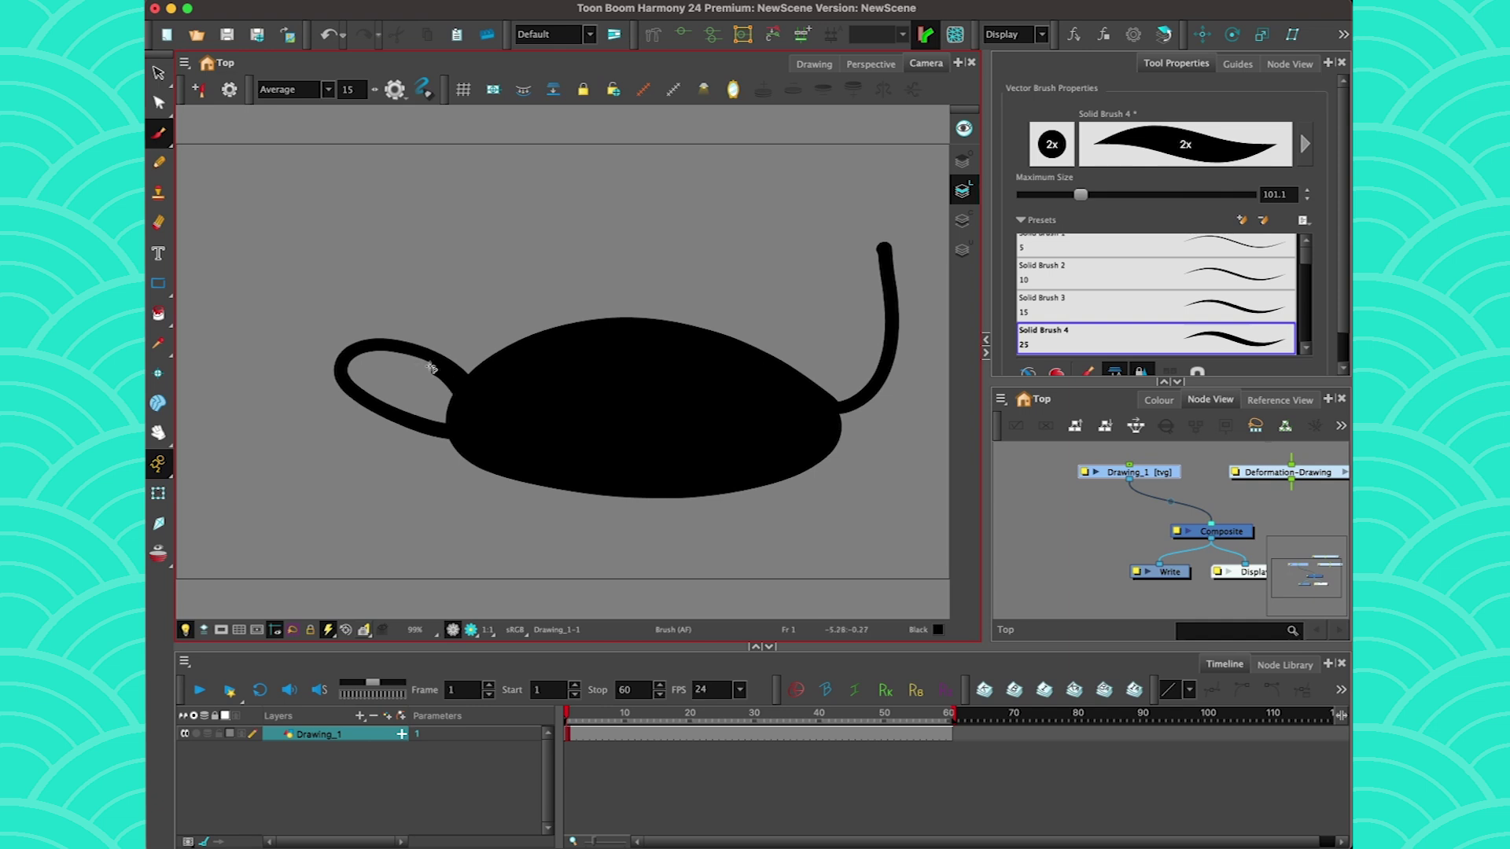
key("i")
left_click(397, 381)
mouse_move(348, 349)
left_mouse_down()
mouse_move(338, 435)
mouse_move(383, 408)
left_mouse_up()
key("i")
left_click(317, 370)
key("i")
left_click(330, 405)
Draw four rounded legs under the creature's body, two at the front and two at the rear, and fill them black
mouse_move(494, 462)
left_mouse_down()
mouse_move(476, 582)
mouse_move(503, 471)
mouse_move(418, 556)
mouse_move(476, 467)
left_mouse_up()
key("i")
left_click(499, 505)
key("i")
left_click(458, 485)
left_click_drag(685, 497, 791, 486)
key("i")
left_click(706, 519)
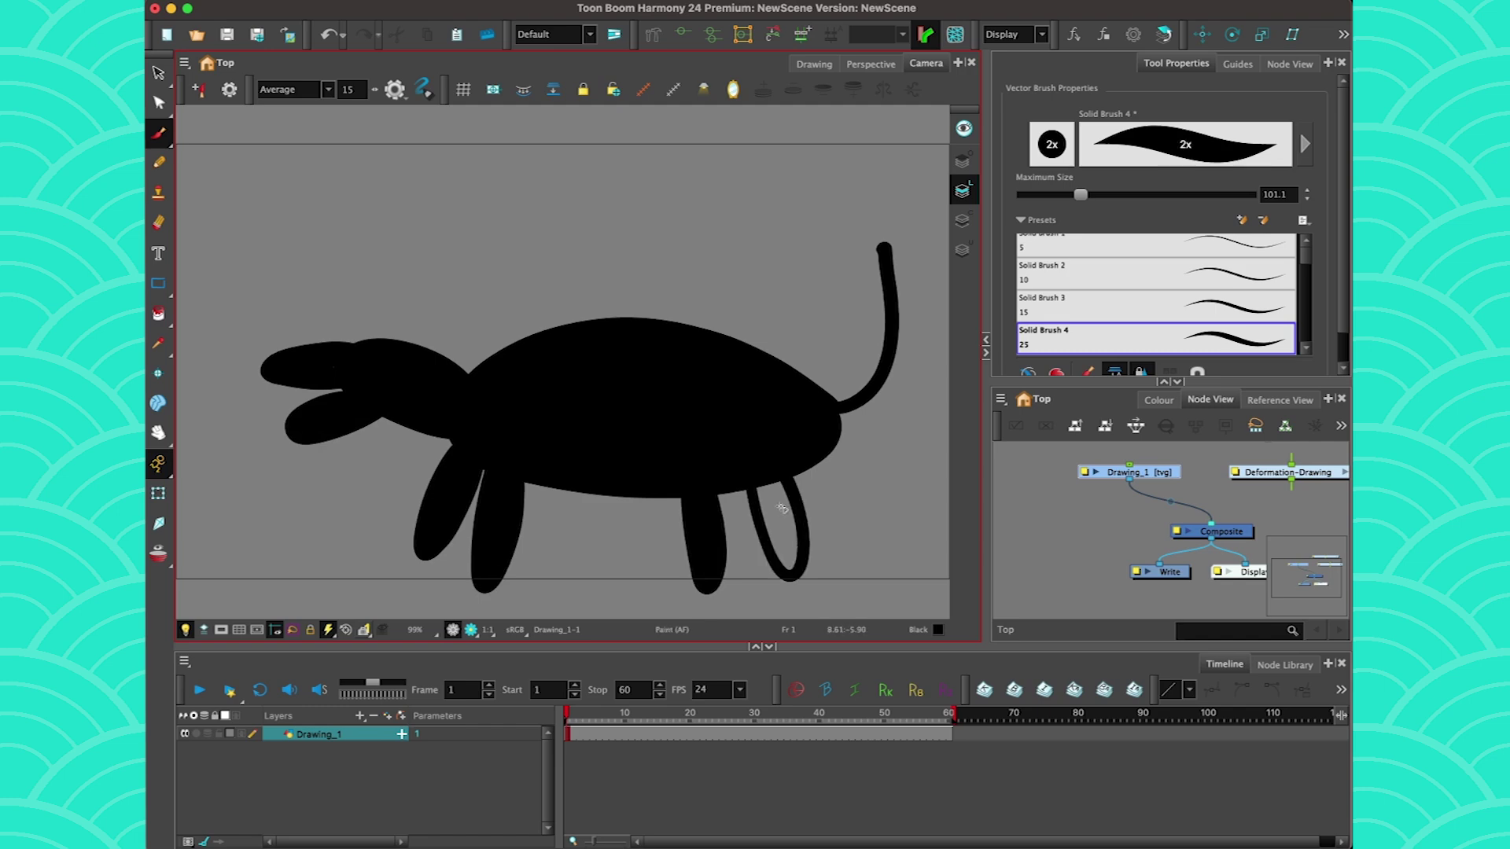
key("i")
left_click(781, 511)
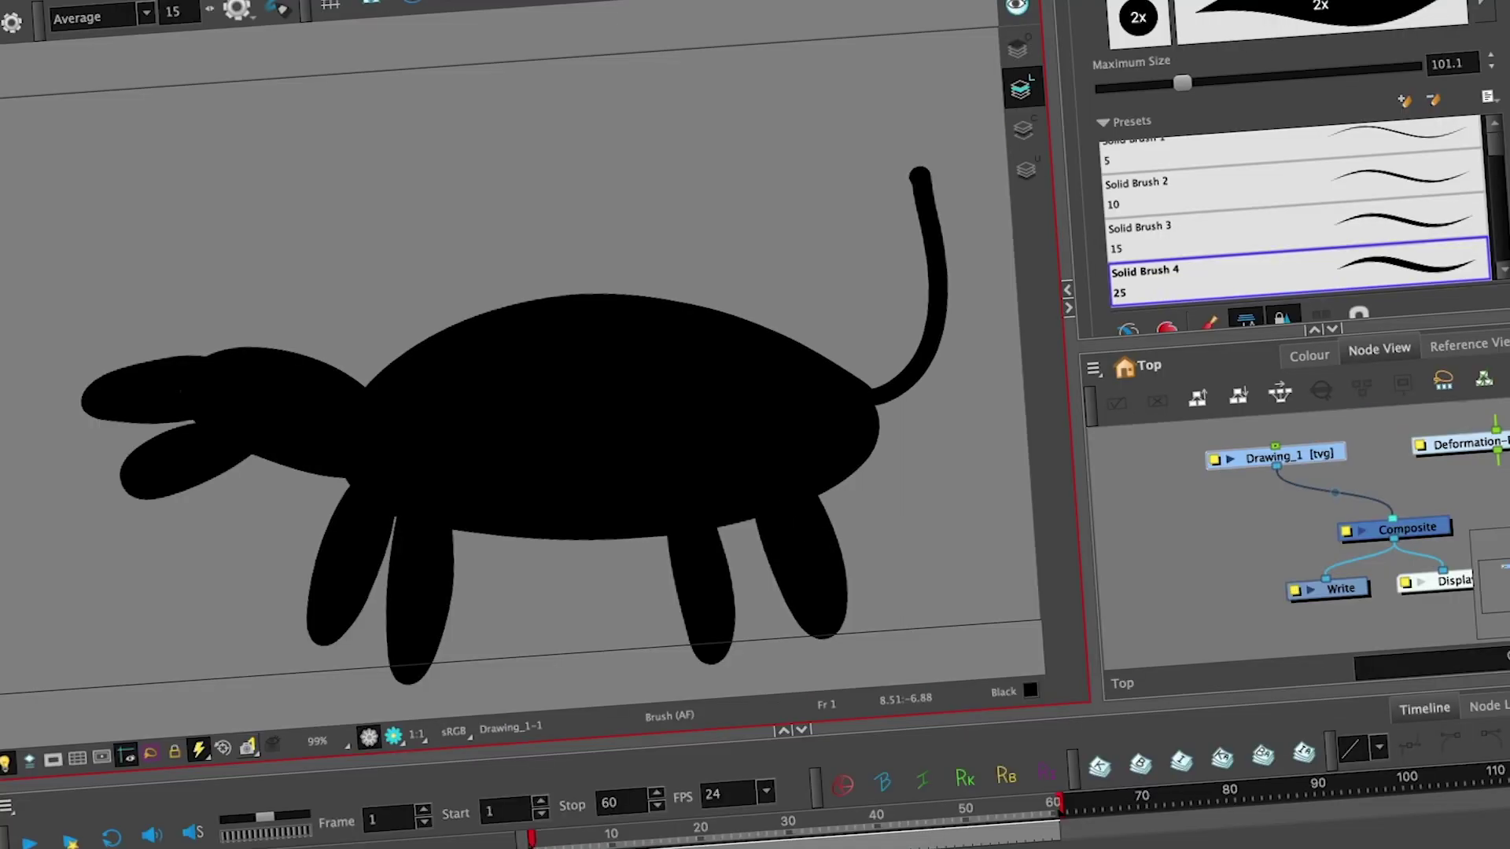
Select the creature's artwork to examine its shapes, and clear the selection
left_click(158, 72)
left_click(411, 595)
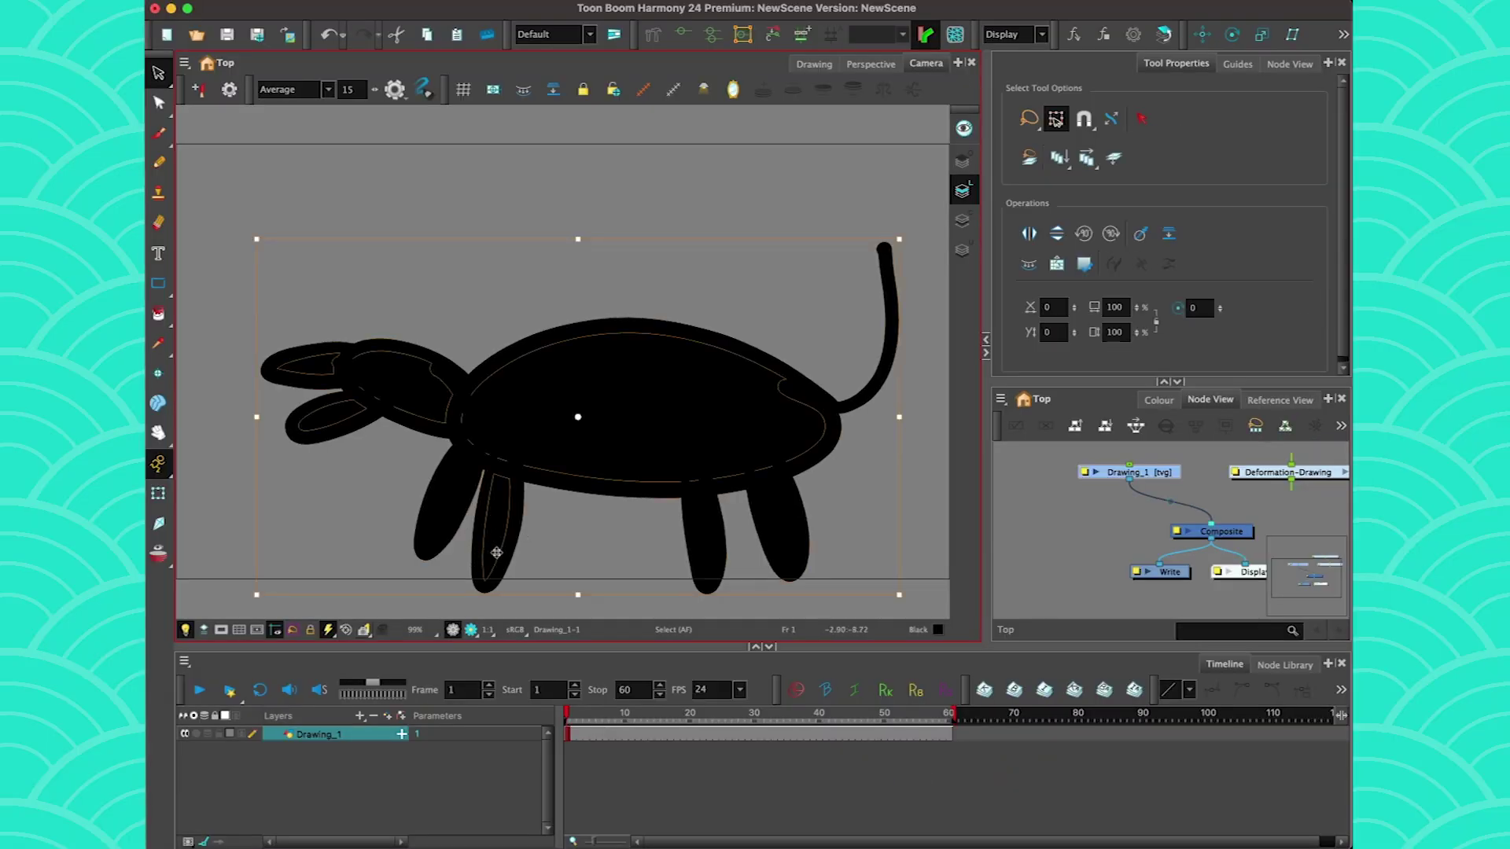
left_click(57, 476)
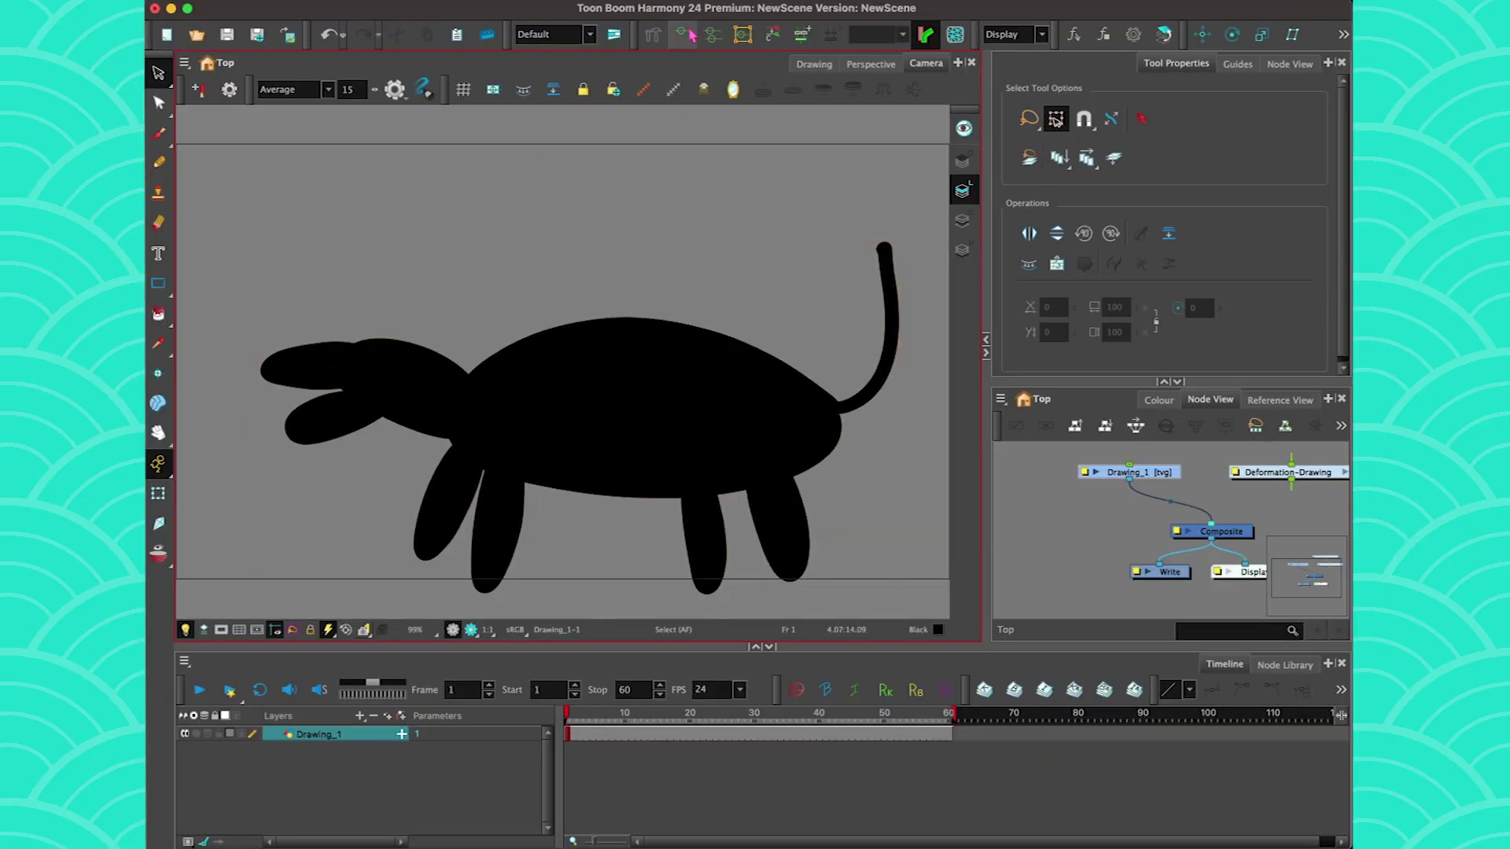
Use the Rigging tool to build a bone chain from the upper jaw's tip through the back of the mouth to the lower jaw's tip
left_click(653, 33)
left_click(1118, 202)
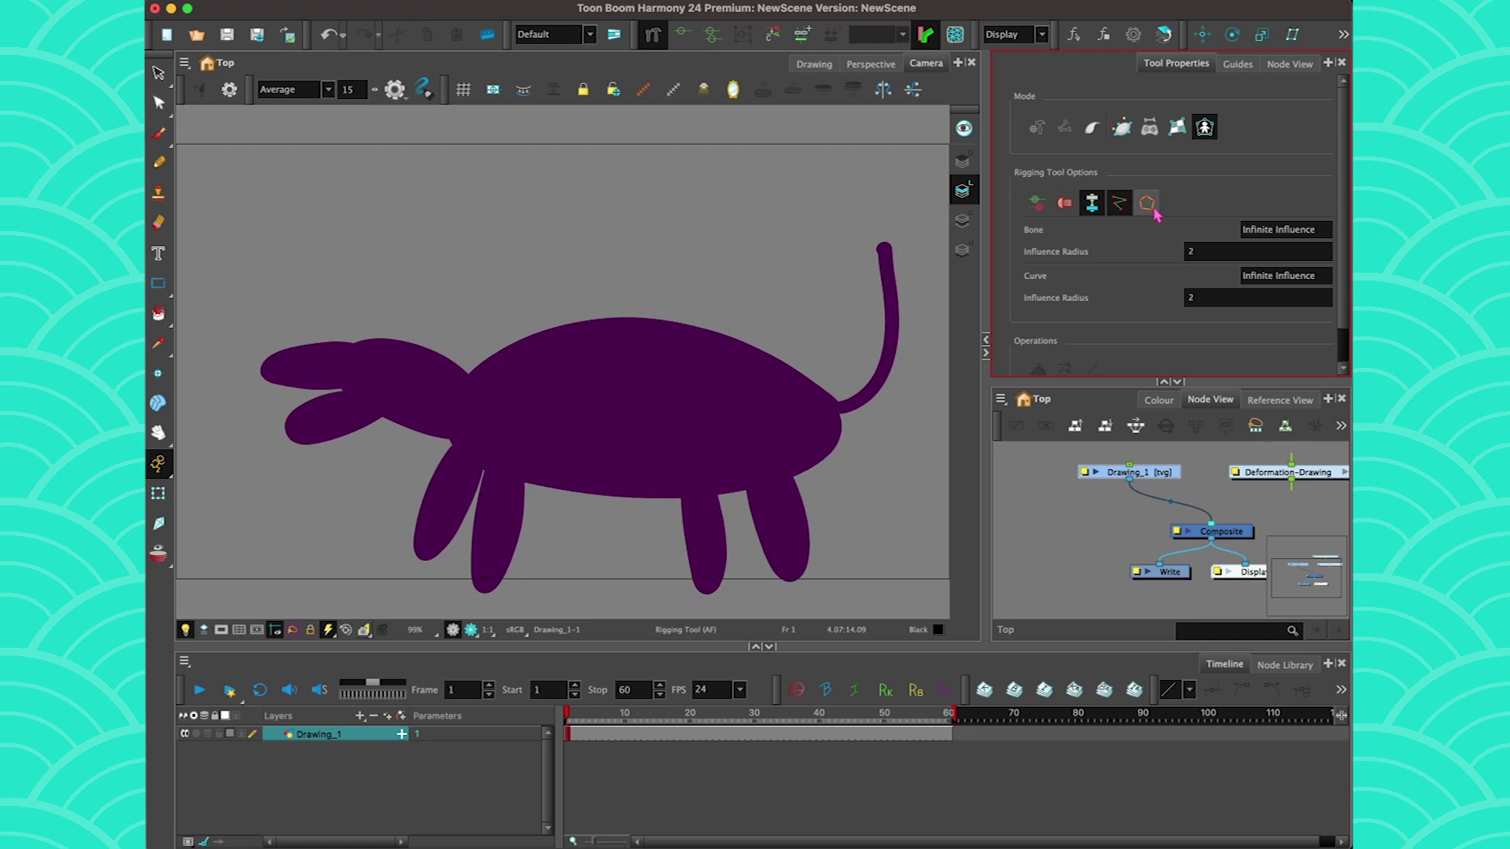
left_click(282, 367)
left_click(374, 397)
left_click(306, 431)
Outline the creature's body with a closed eight-point envelope deformer
left_click(1147, 205)
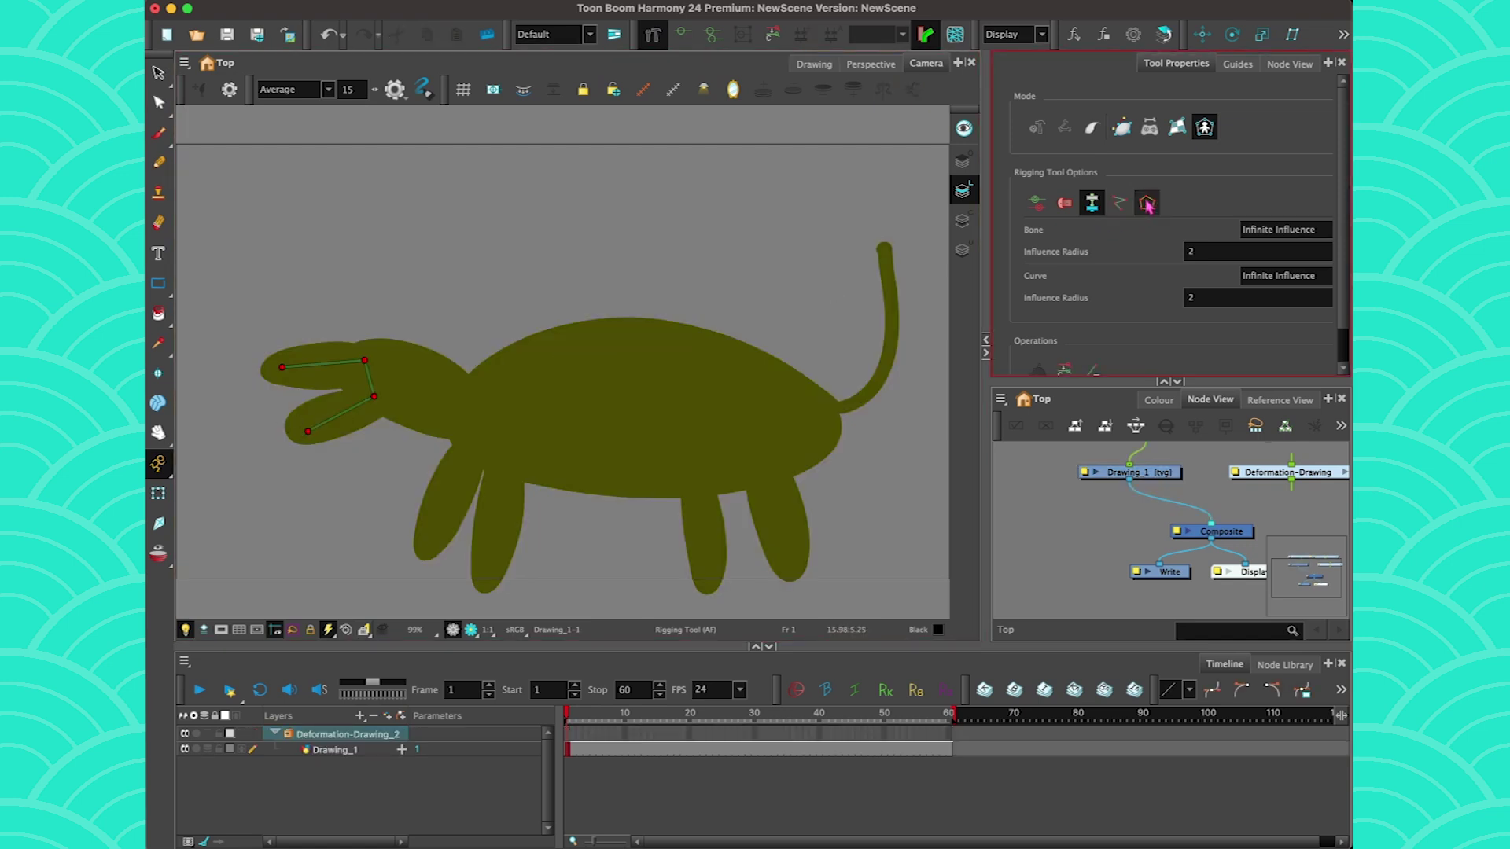
left_click(469, 372)
left_click(591, 319)
left_click(736, 333)
left_click(834, 388)
left_click(844, 450)
left_click(677, 505)
left_click(528, 493)
left_click(438, 455)
Adjust the four upper envelope points to follow the curve of the creature's back more closely
left_click_drag(592, 318, 574, 318)
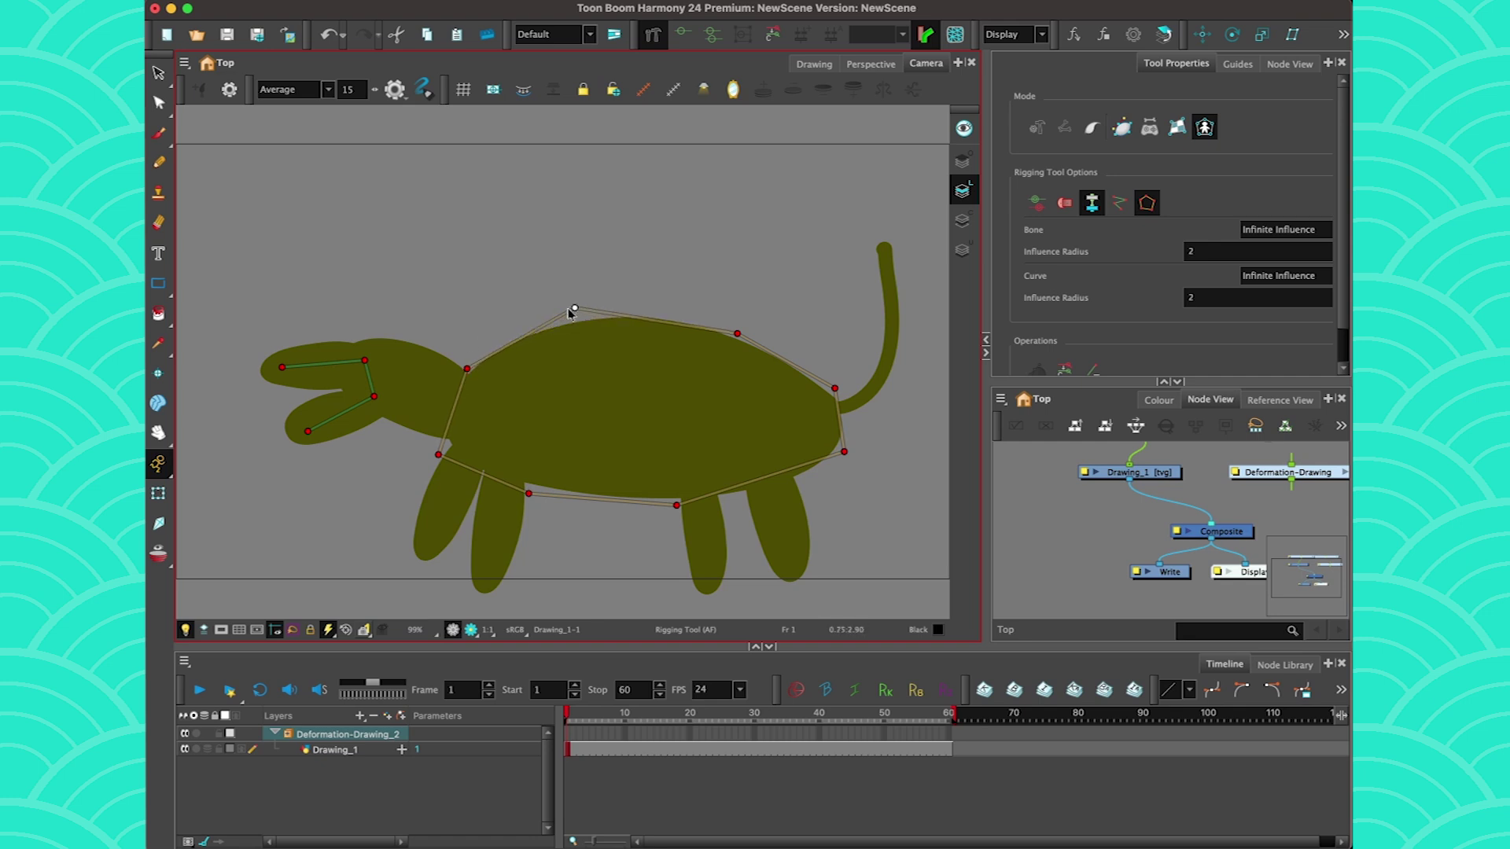
left_click_drag(468, 372, 476, 356)
left_click_drag(737, 333, 681, 312)
left_click_drag(834, 388, 820, 365)
Add a bone to the first hind leg, attach its top to the envelope's lower rear point, and position that joint over the leg
left_click(1119, 203)
left_click(708, 586)
left_click(698, 509)
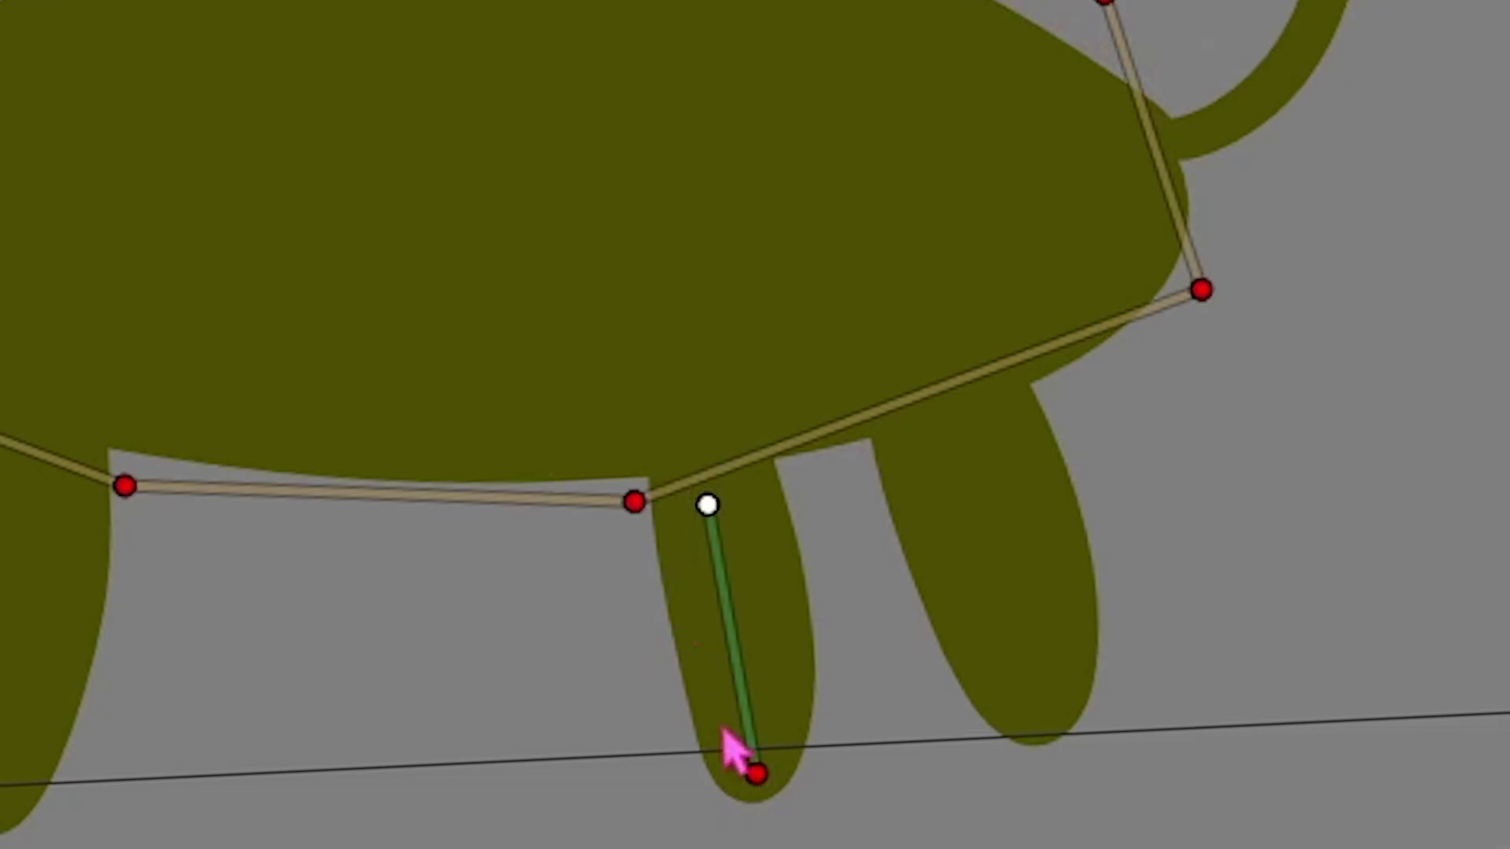
key("super+z")
left_click(677, 506)
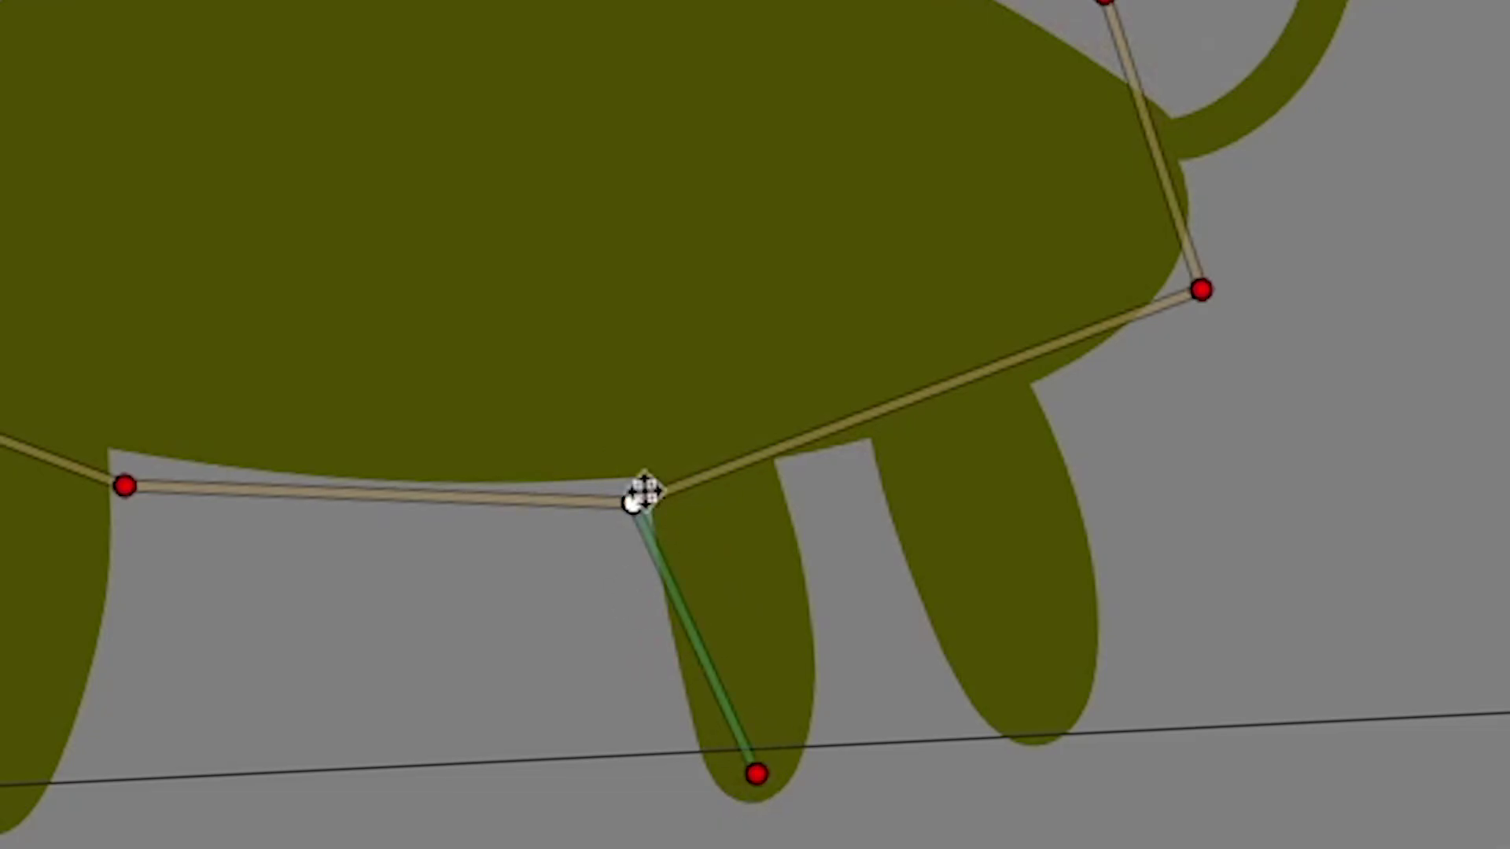
left_click_drag(632, 503, 691, 464)
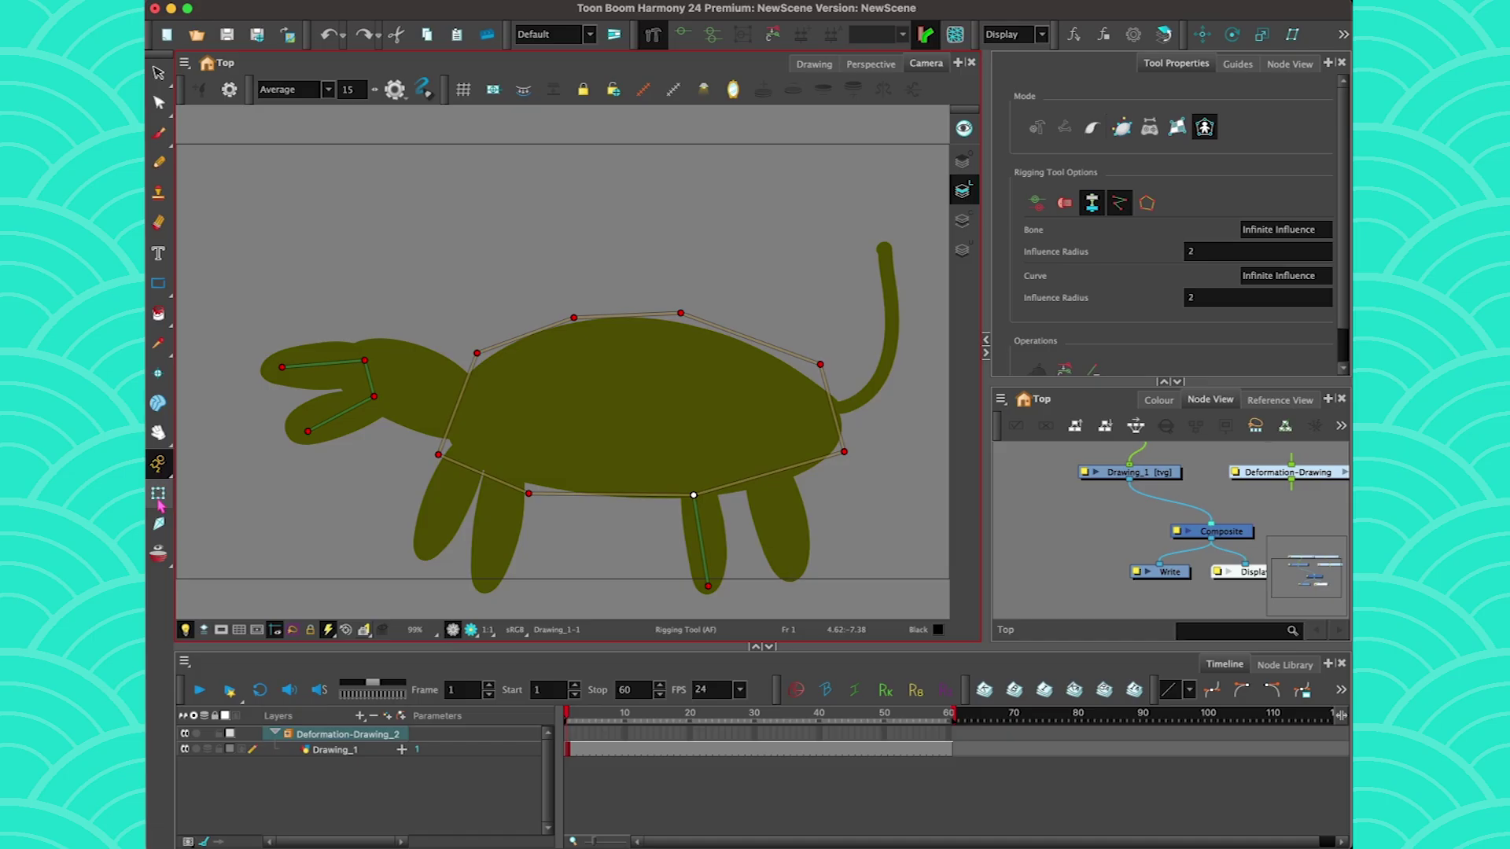
Deform the creature's body with the Transform tool by moving the upper and rear envelope points
left_click(158, 493)
left_click_drag(591, 317, 570, 339)
left_click_drag(738, 333, 699, 319)
left_click_drag(835, 388, 833, 358)
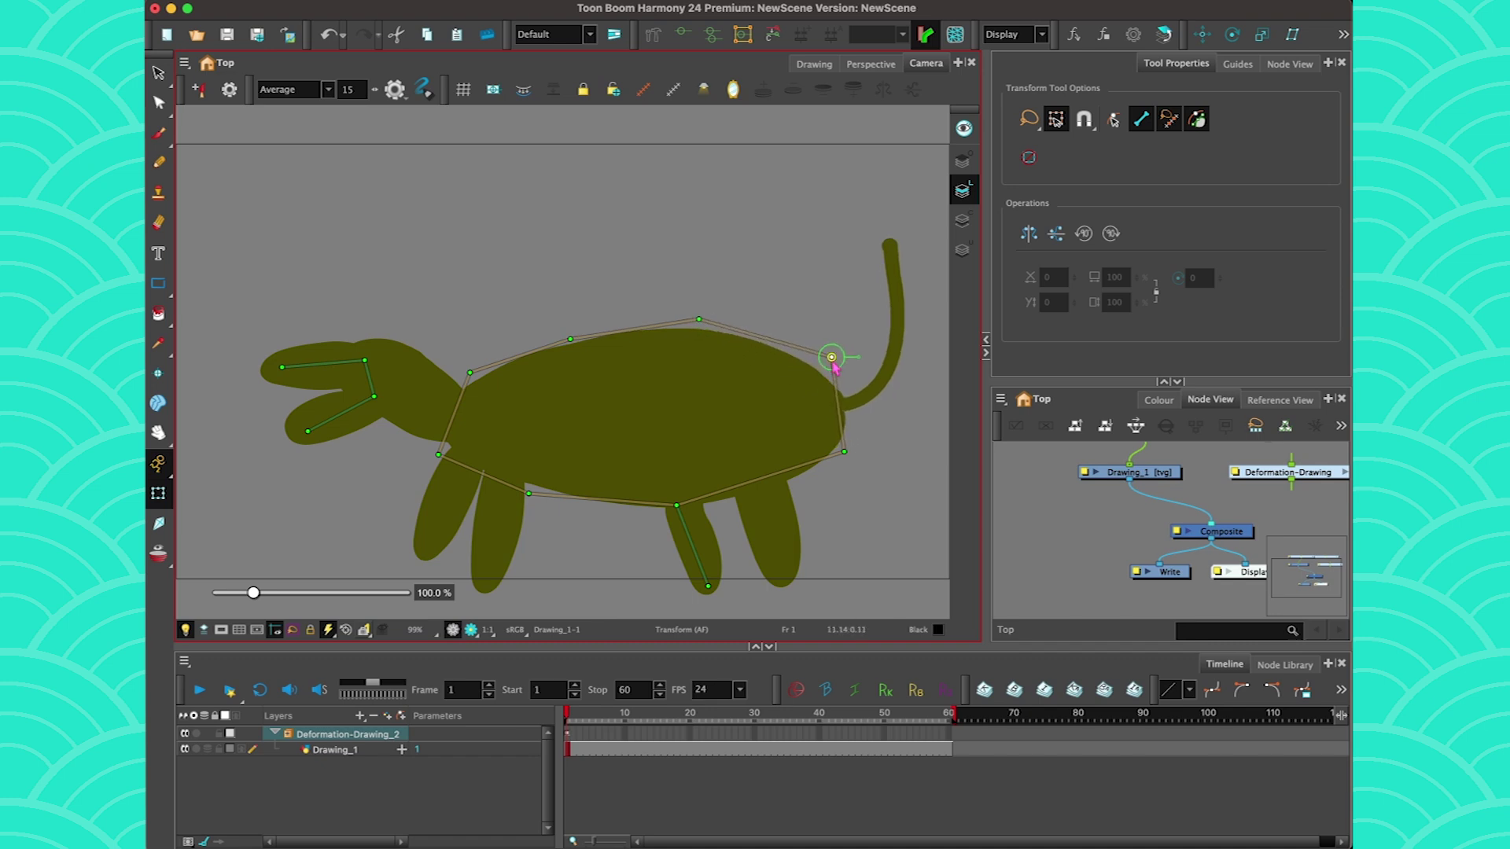
Pose the hind leg bone straight down, spread the two jaw bones, and raise the envelope's front point on the back
mouse_move(708, 586)
left_mouse_down()
mouse_move(663, 579)
mouse_move(679, 590)
left_mouse_up()
left_click_drag(307, 430, 310, 436)
left_click_drag(281, 367, 276, 358)
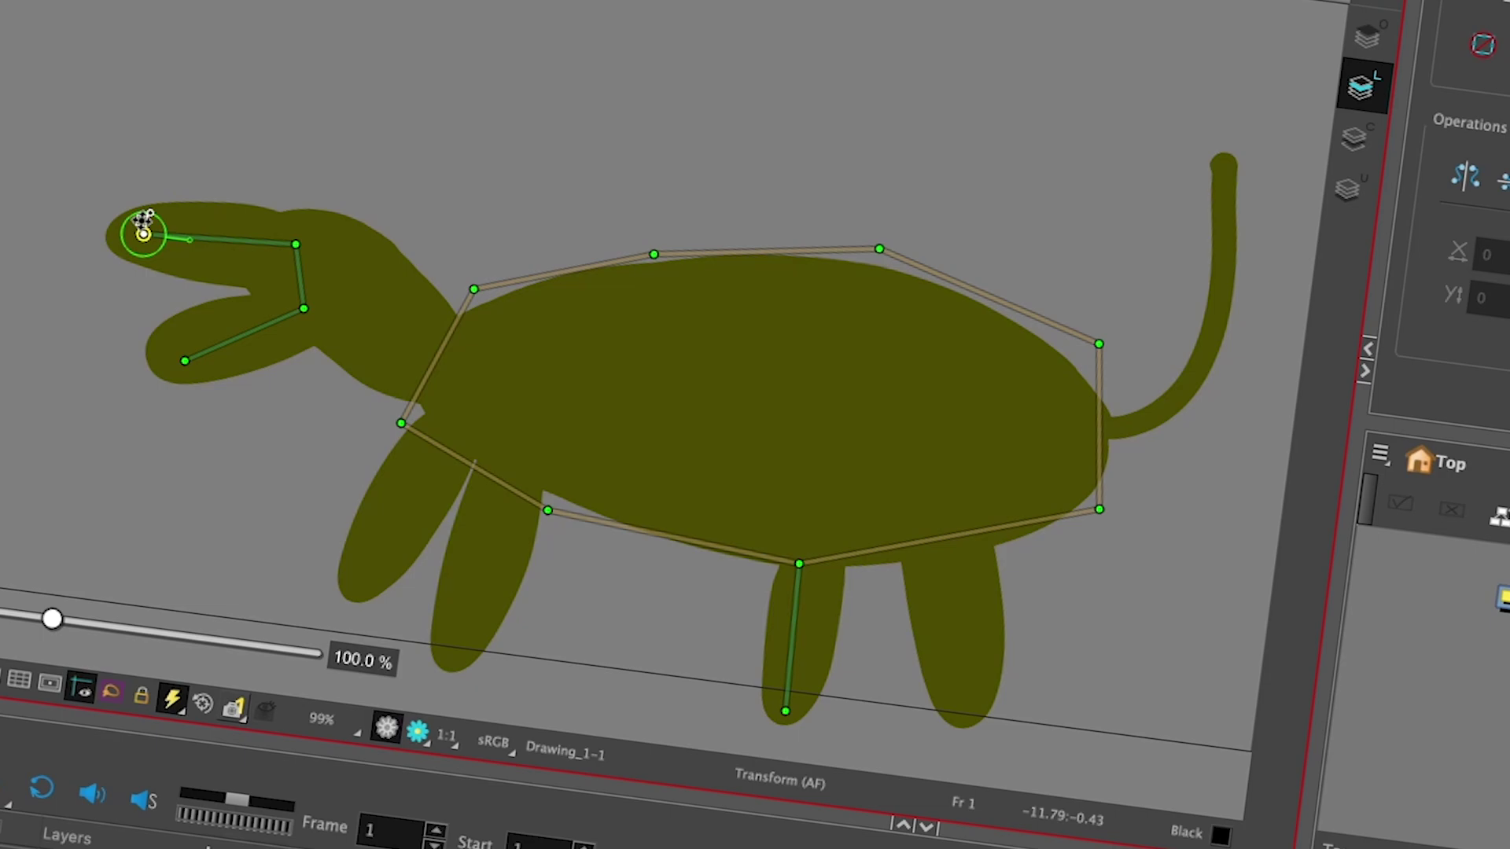
left_click(653, 253)
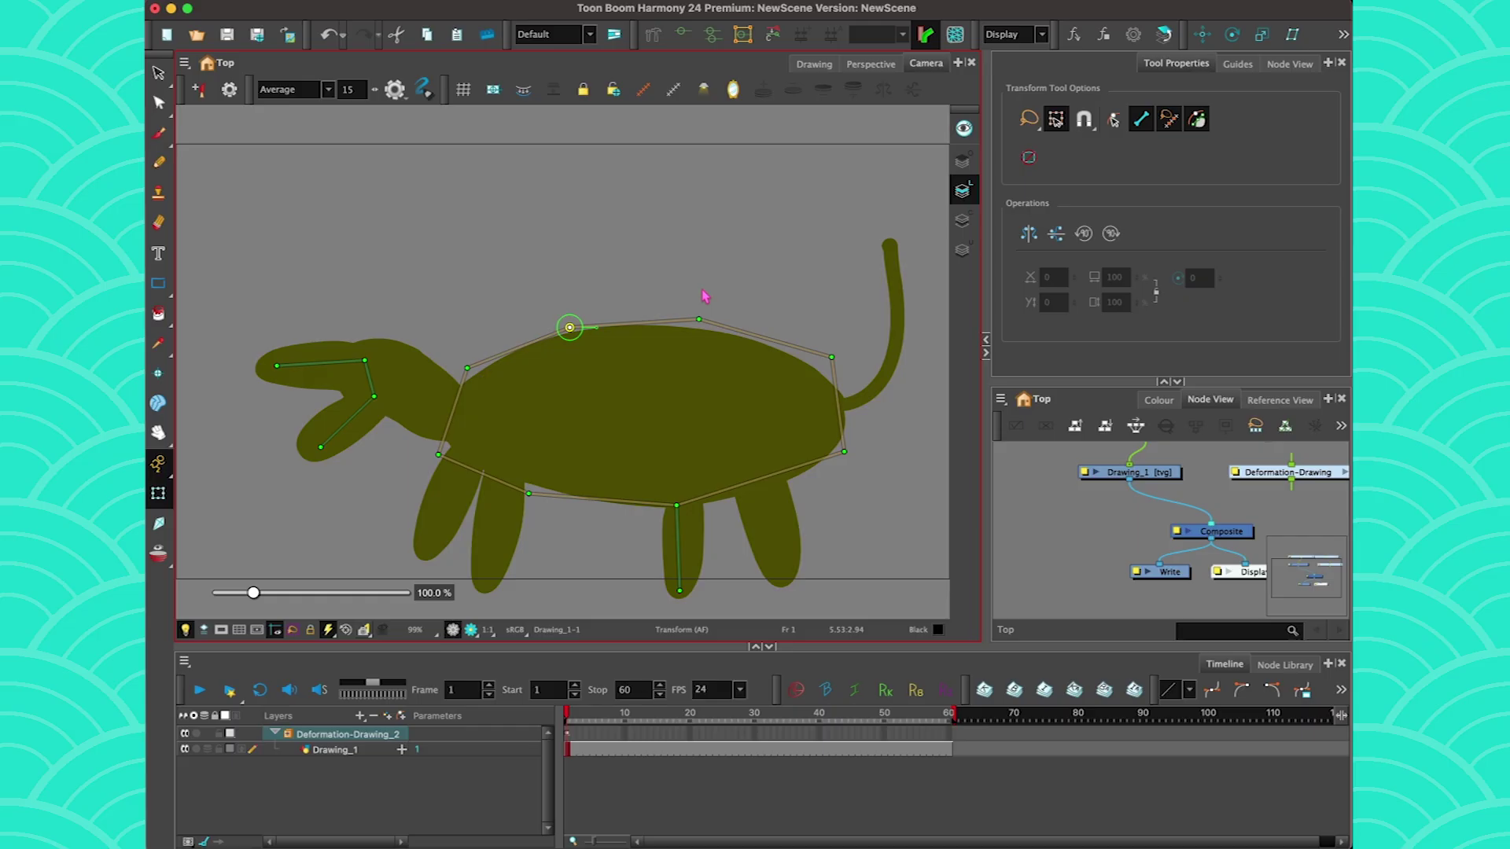